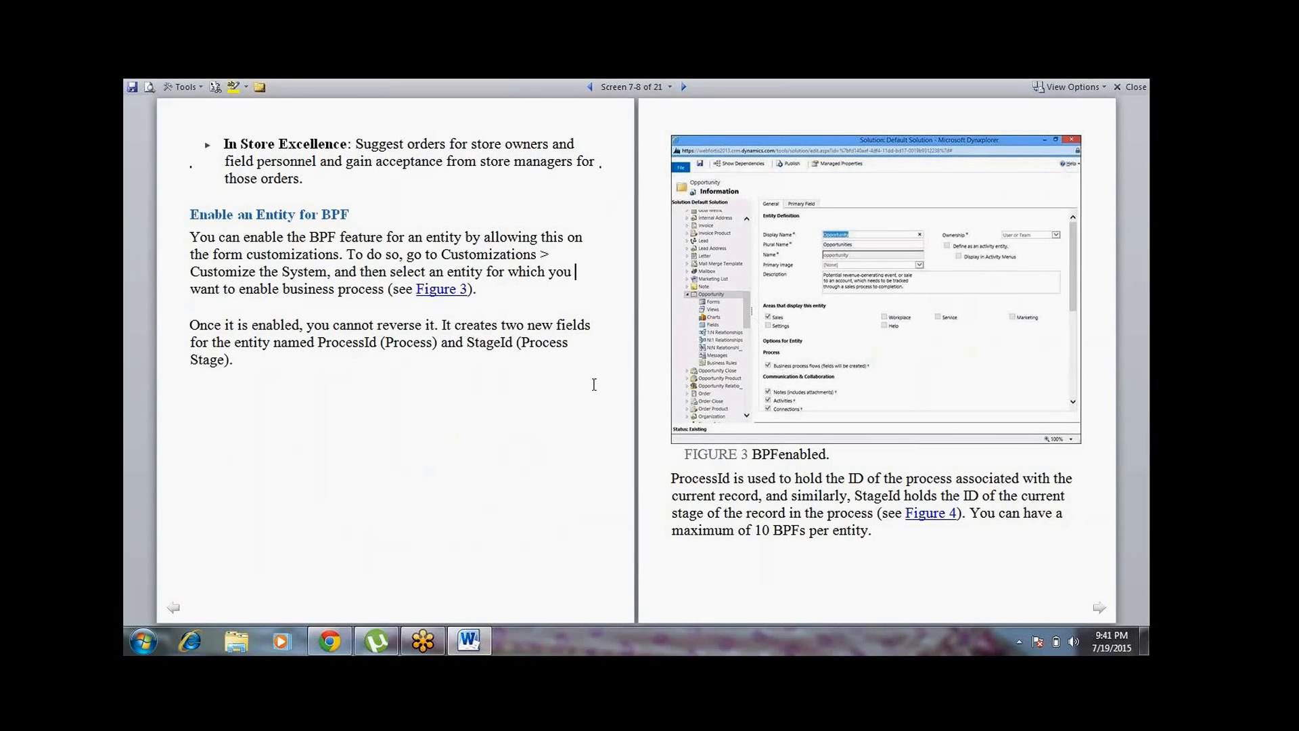
# Switch to Dynamics CRM in Chrome and open the customizations solution from the Solutions area in Settings
pyautogui.click(772, 365)
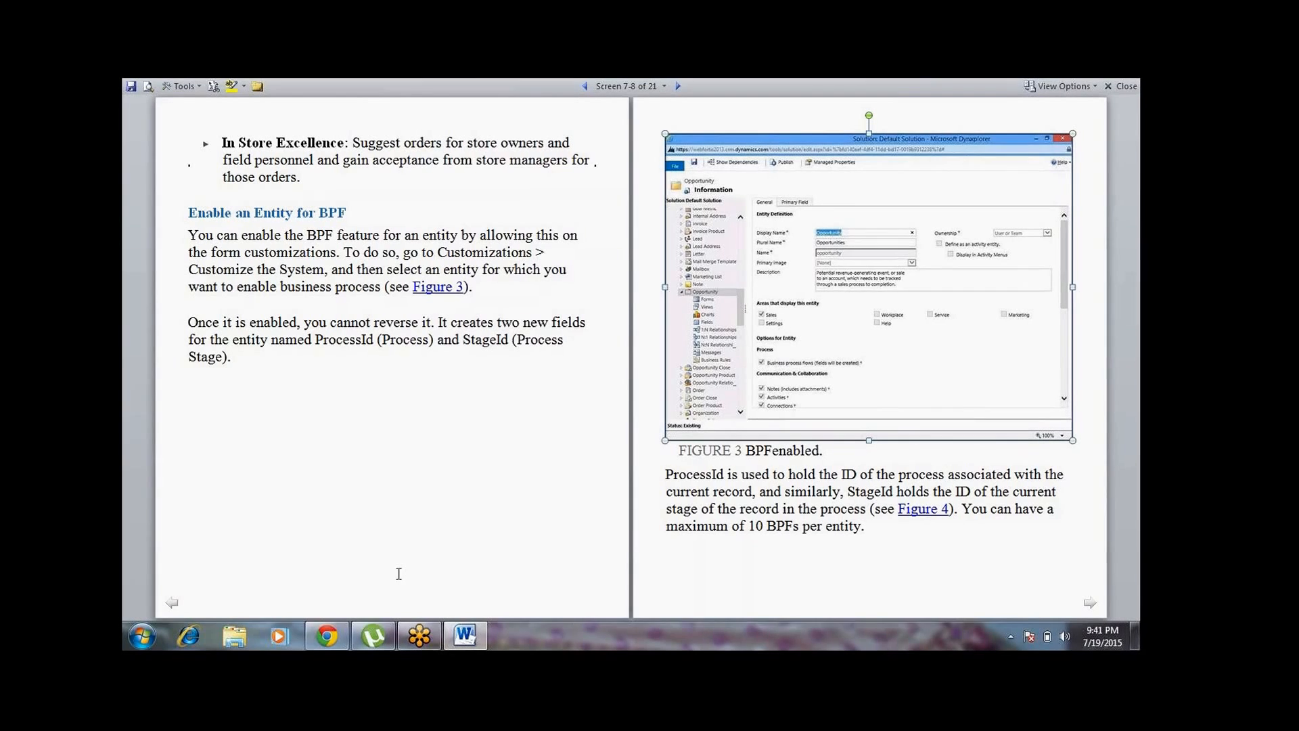
pyautogui.click(327, 635)
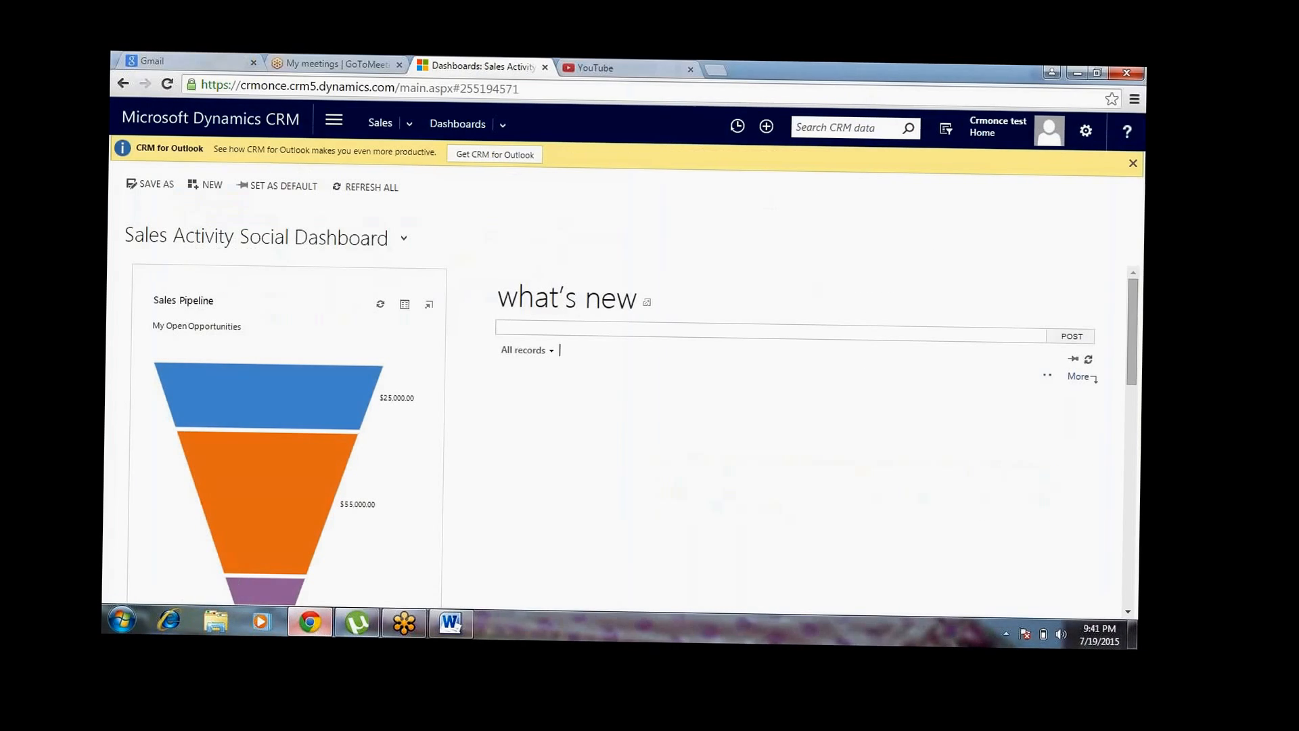
pyautogui.click(323, 120)
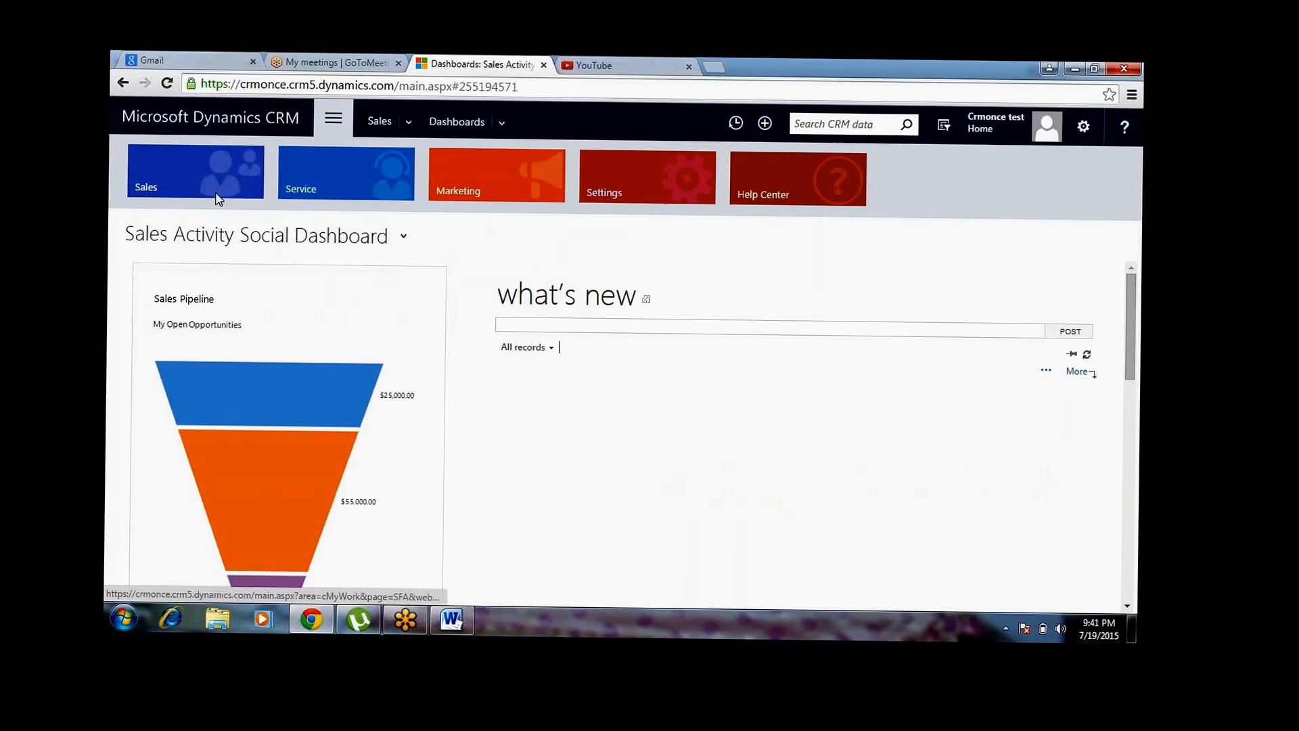
pyautogui.click(688, 169)
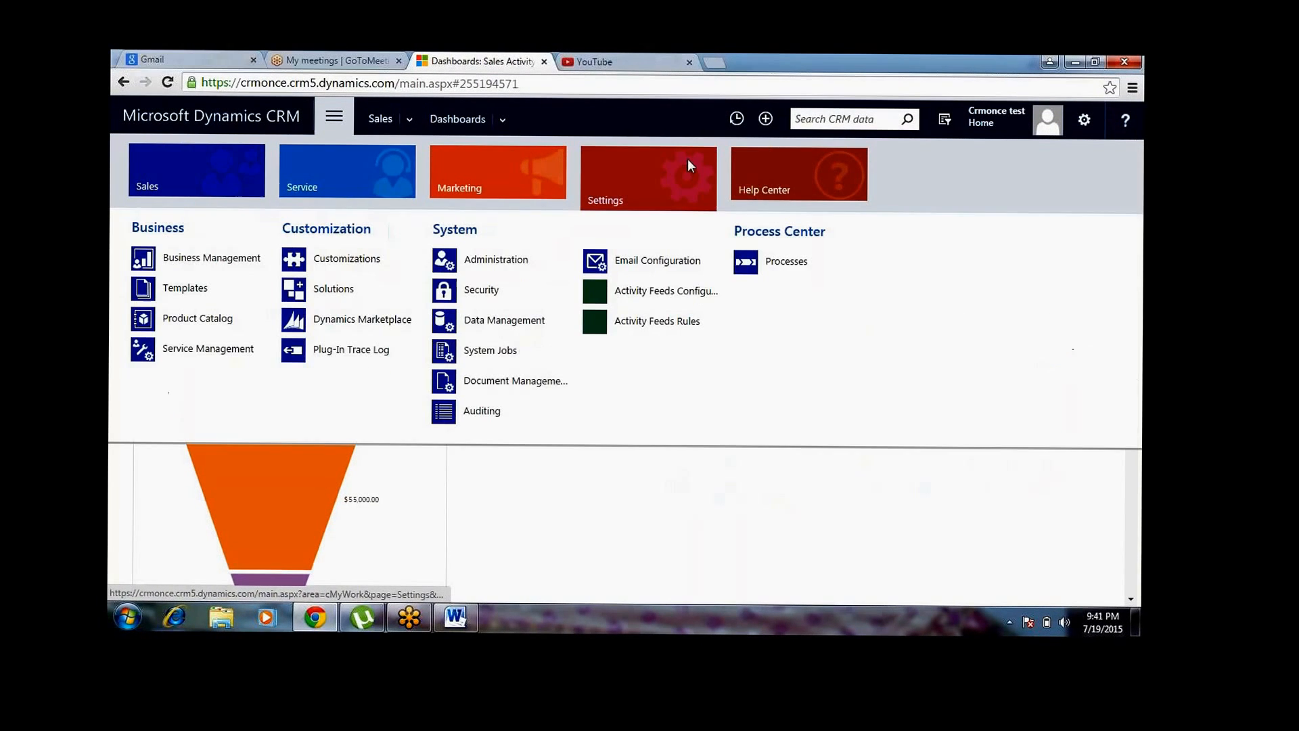
pyautogui.click(343, 286)
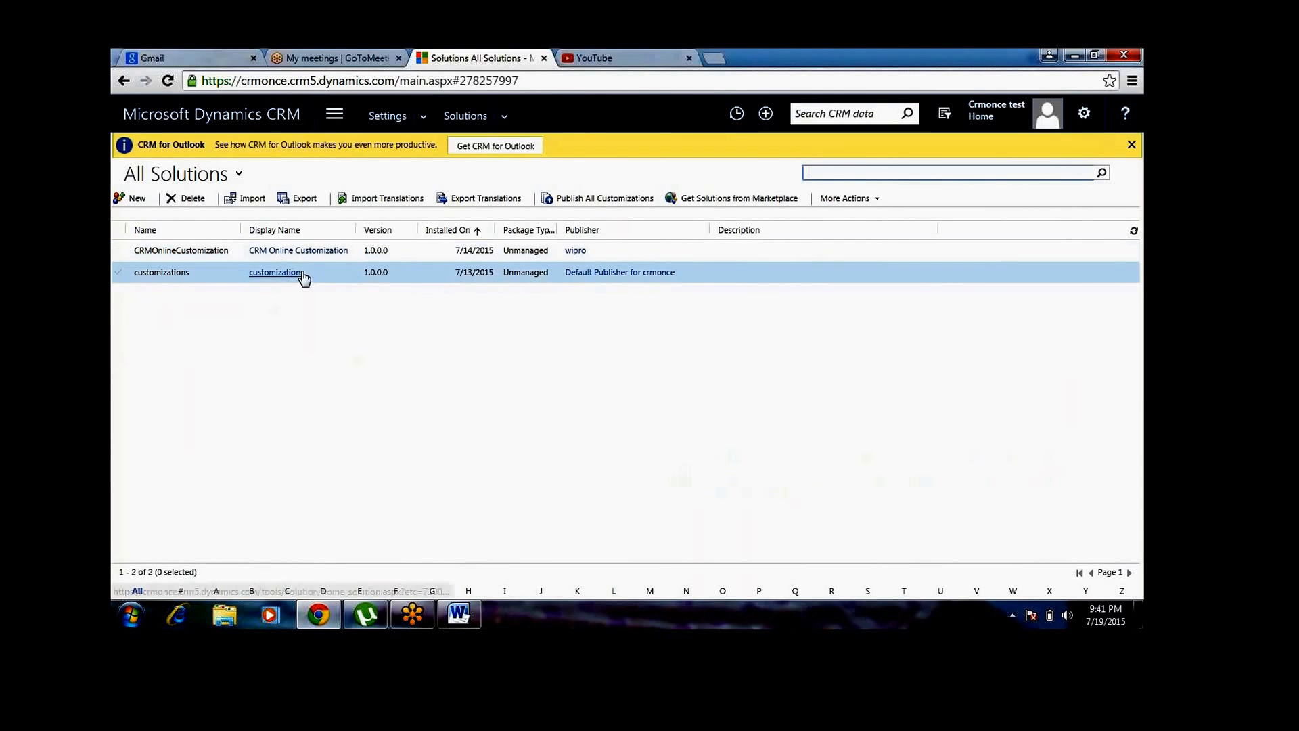
pyautogui.click(277, 273)
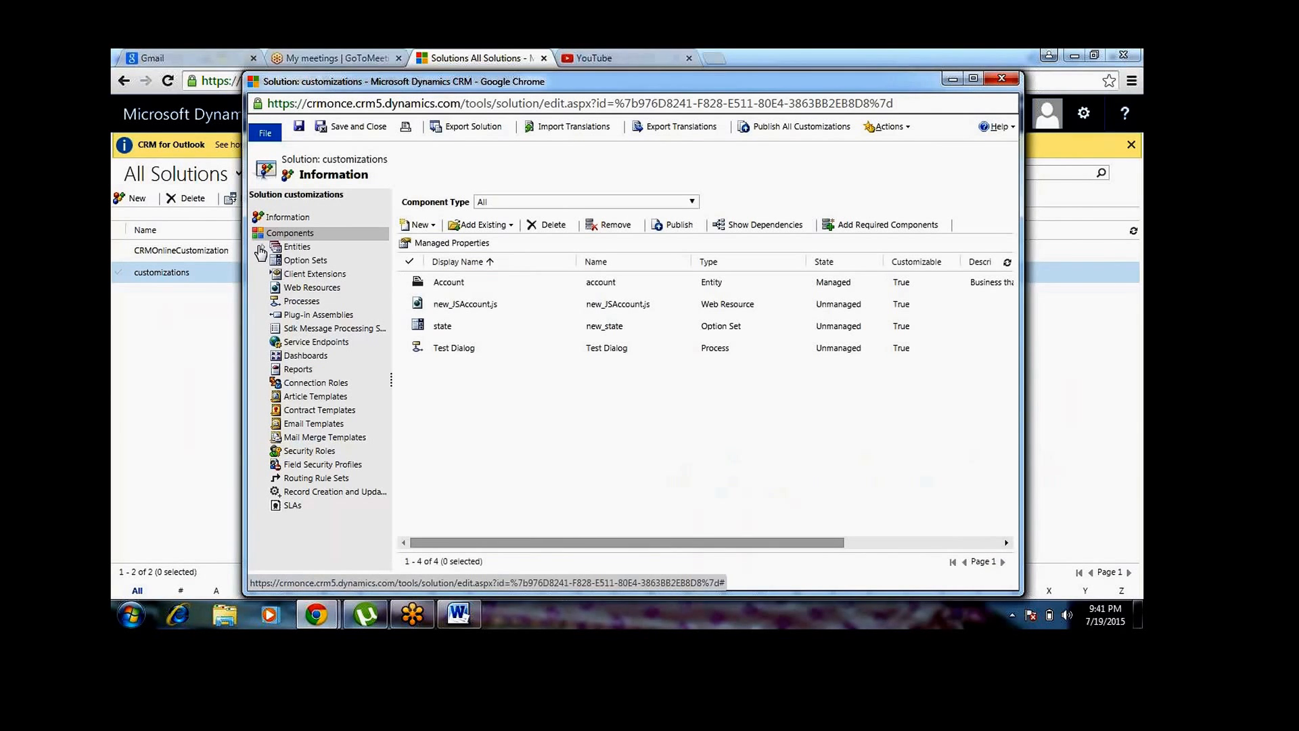
# Open the Account entity's general information in the solution and maximize the solution window
pyautogui.click(260, 248)
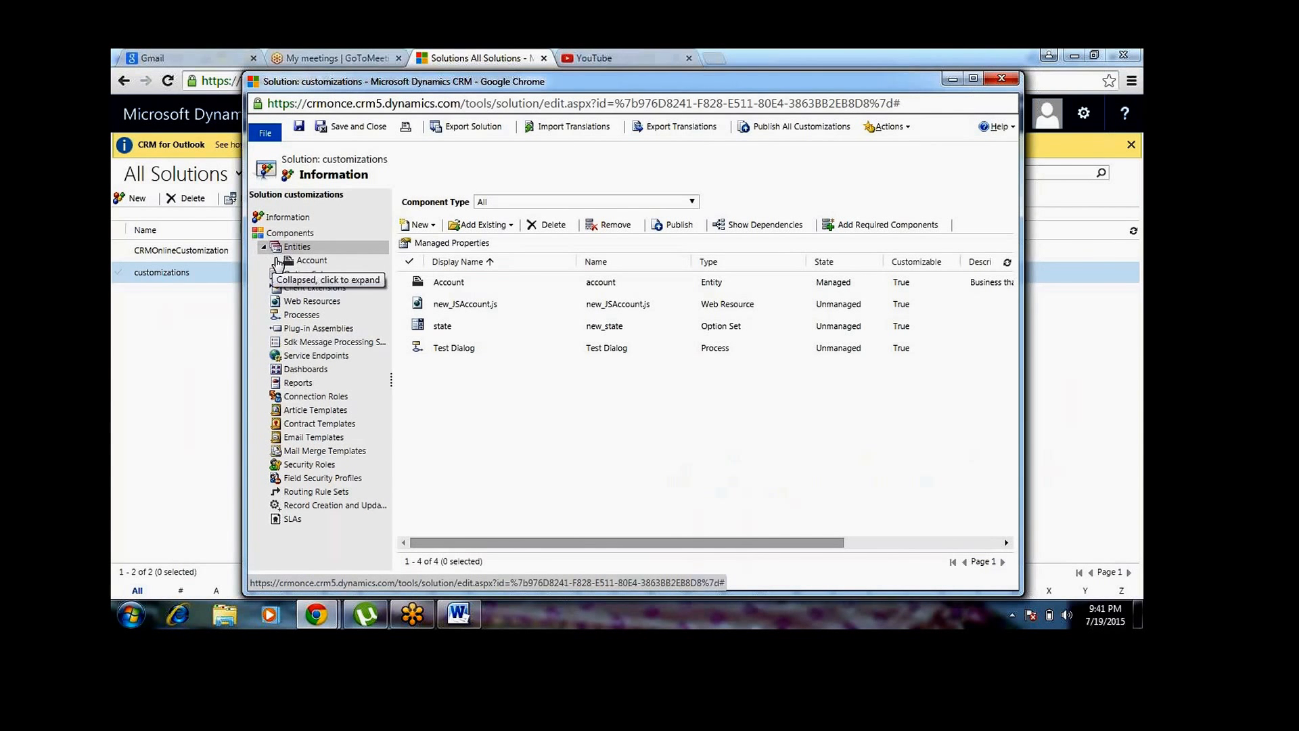
pyautogui.click(276, 262)
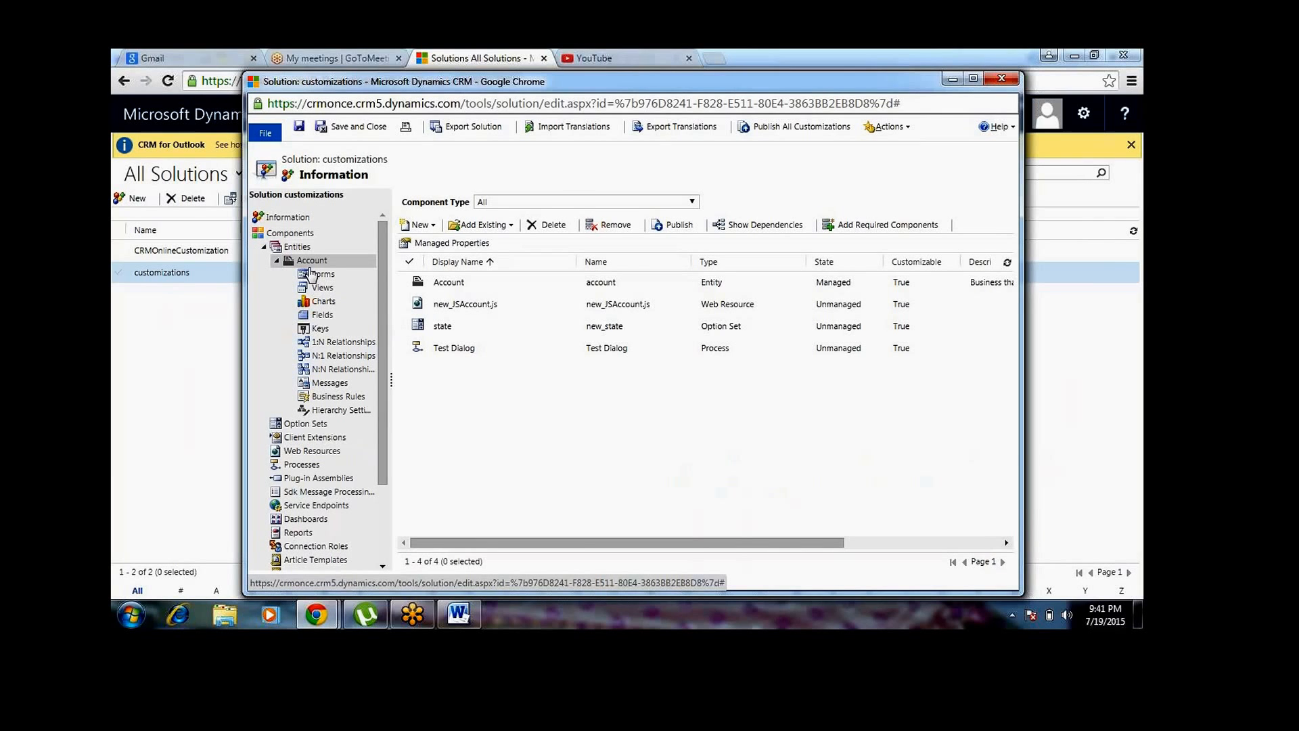
pyautogui.click(309, 262)
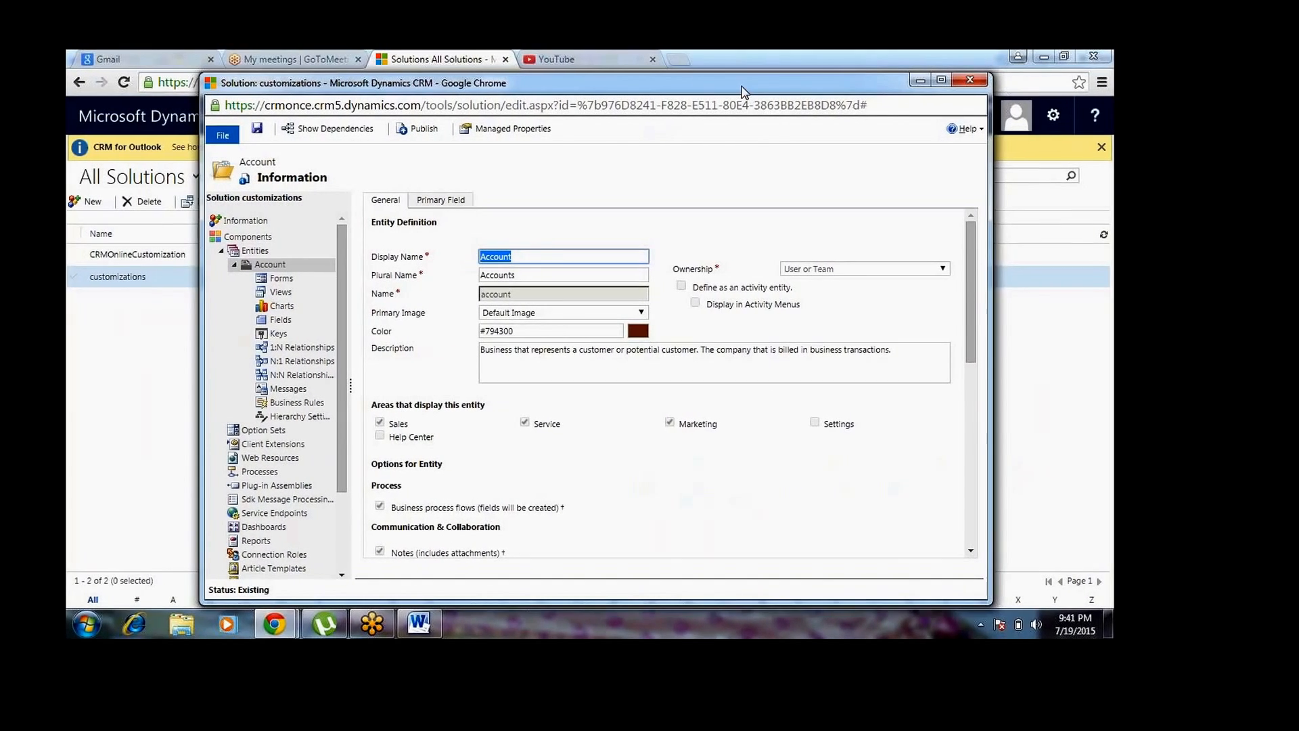
pyautogui.doubleClick(744, 91)
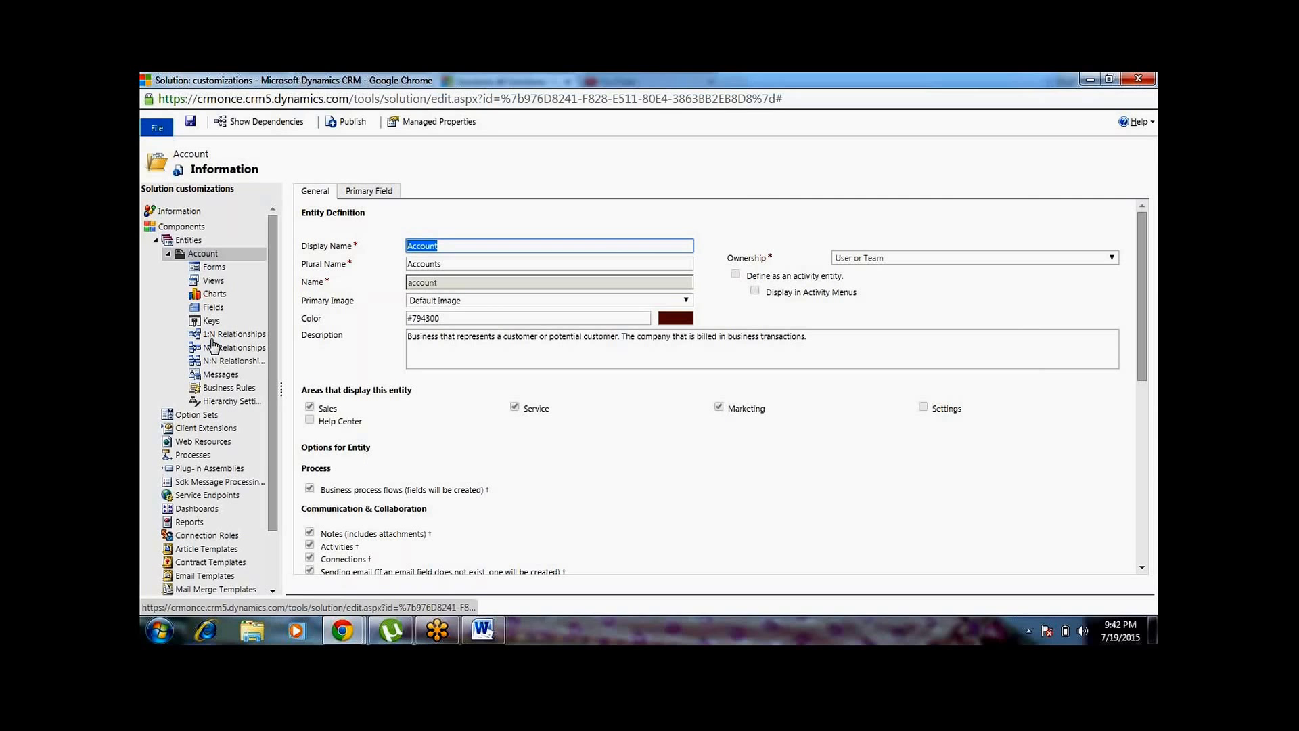
# Create an entity in the solution with display name and plural name test, then save and close it
pyautogui.click(157, 242)
pyautogui.click(155, 241)
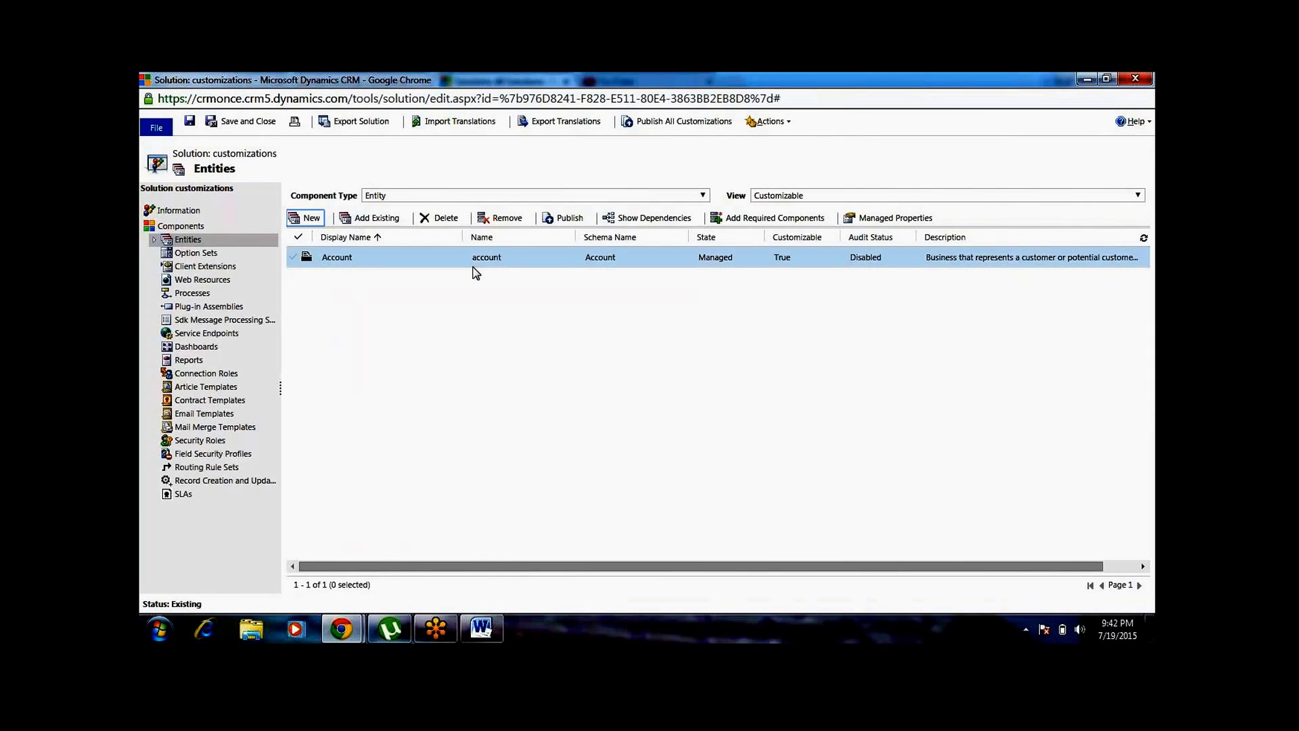
pyautogui.click(311, 228)
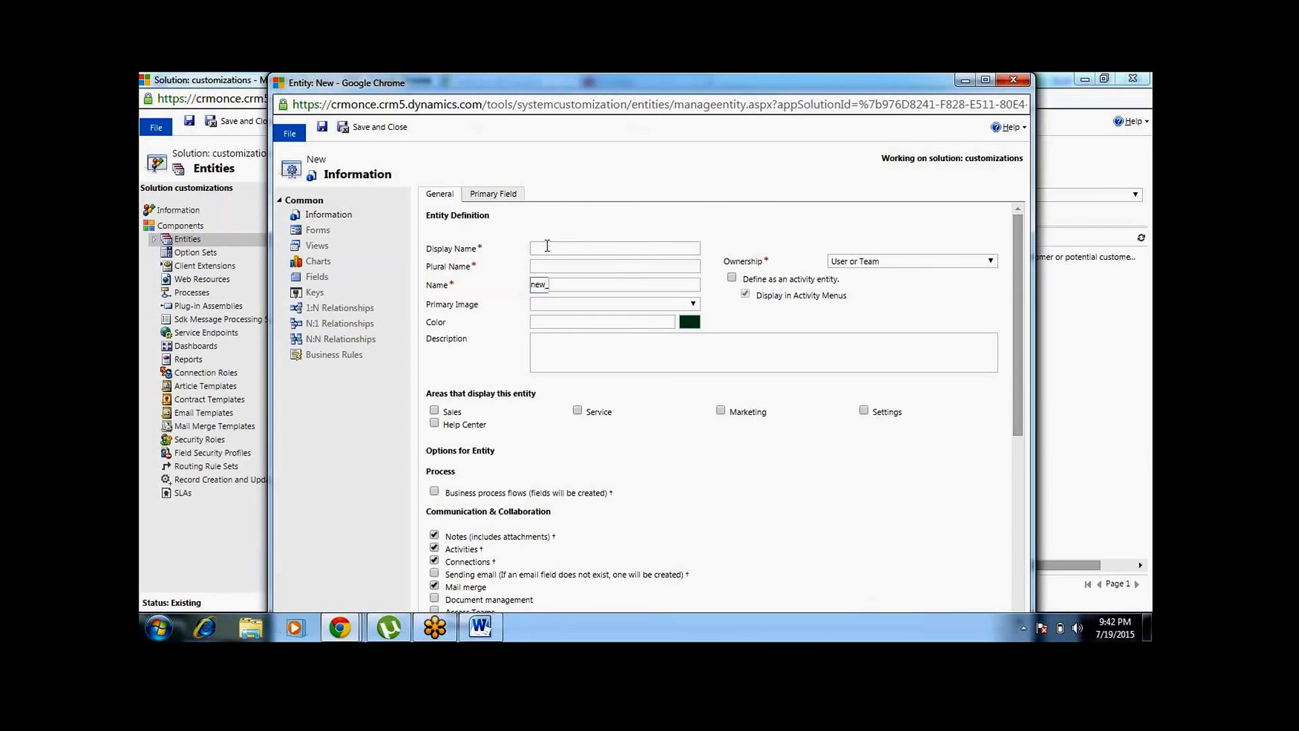
pyautogui.click(548, 247)
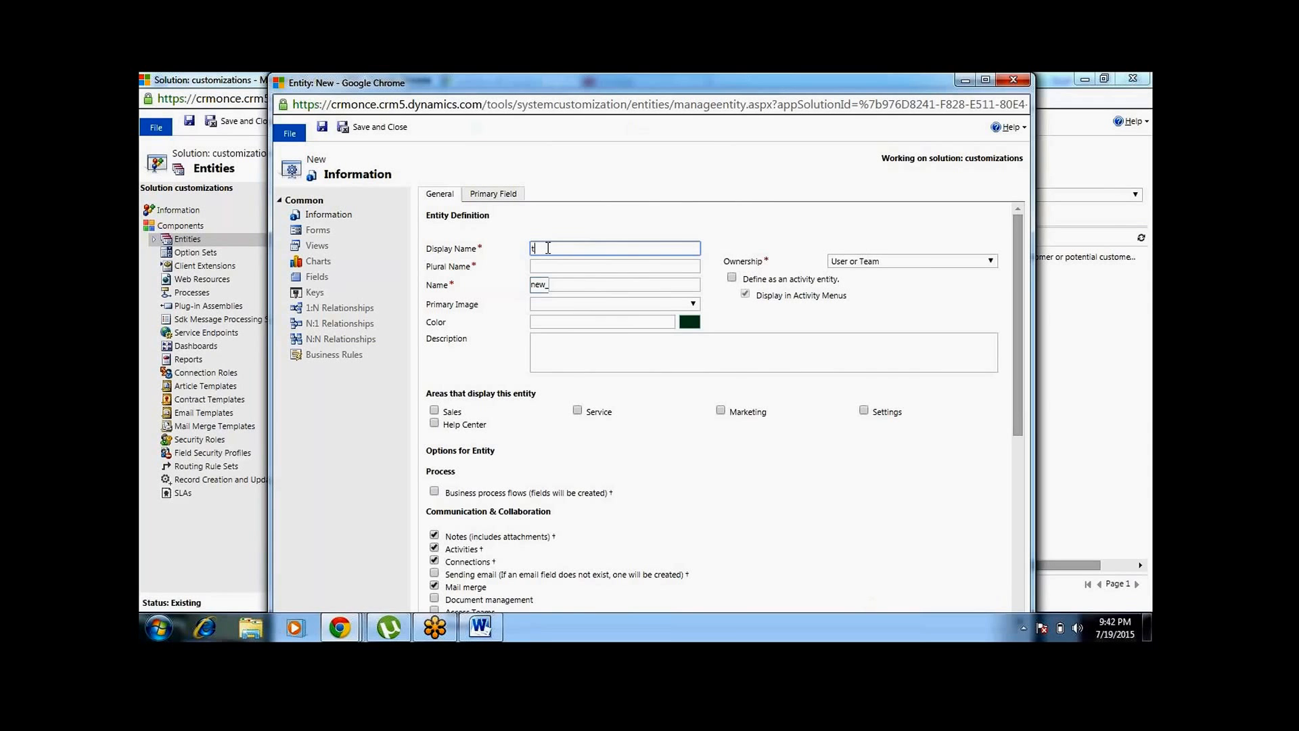
pyautogui.click(587, 328)
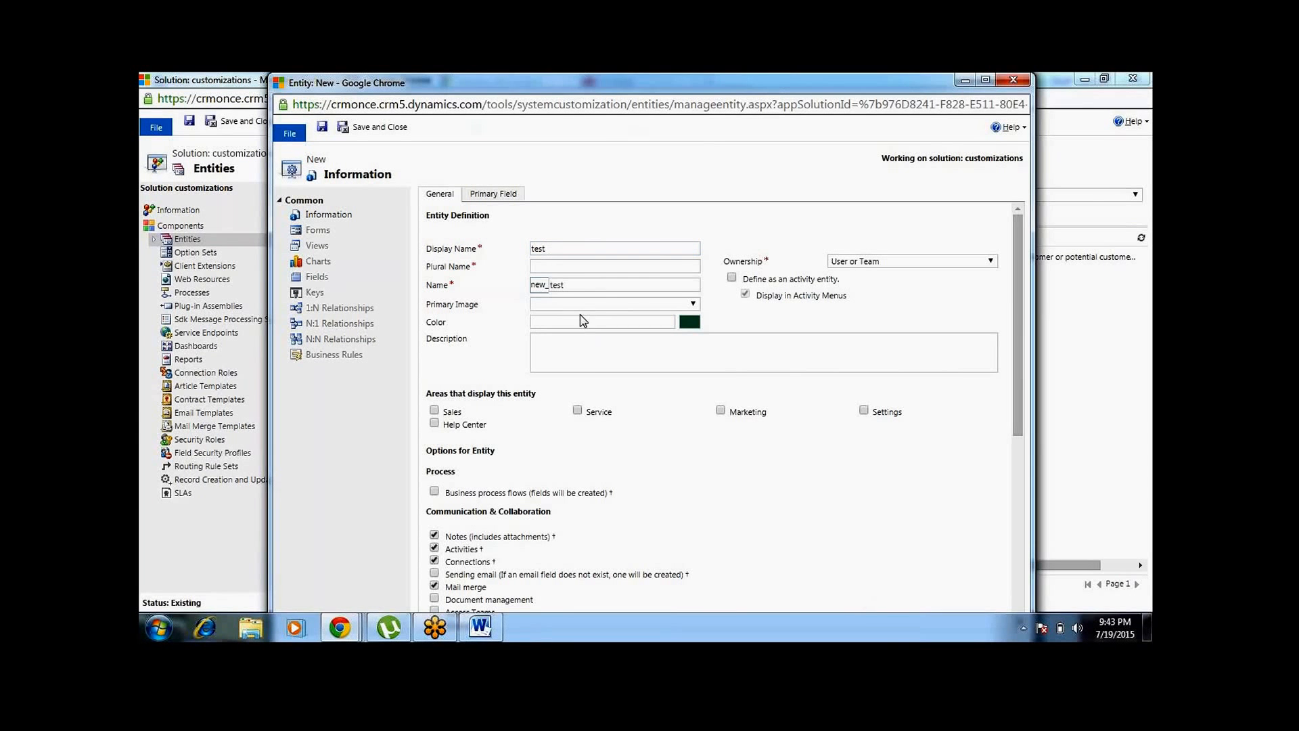
pyautogui.click(560, 265)
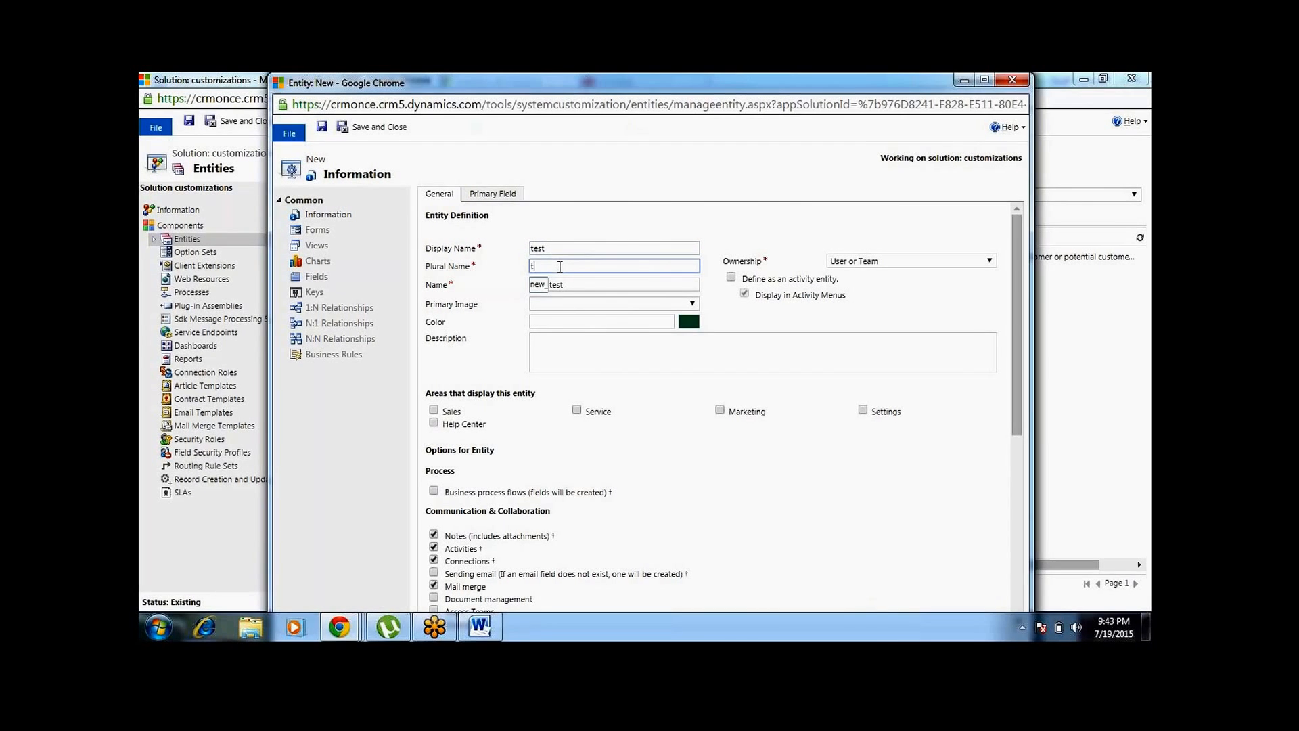
pyautogui.write('test')
pyautogui.click(660, 518)
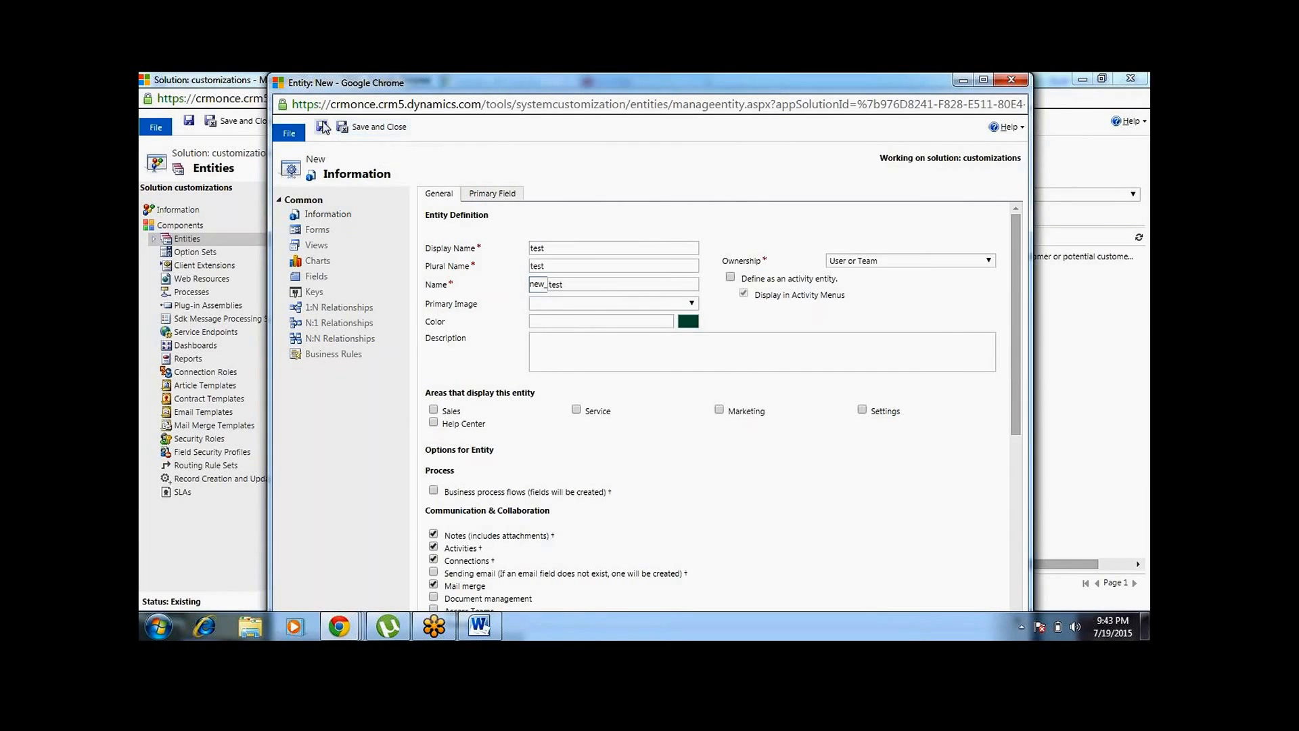
pyautogui.click(322, 127)
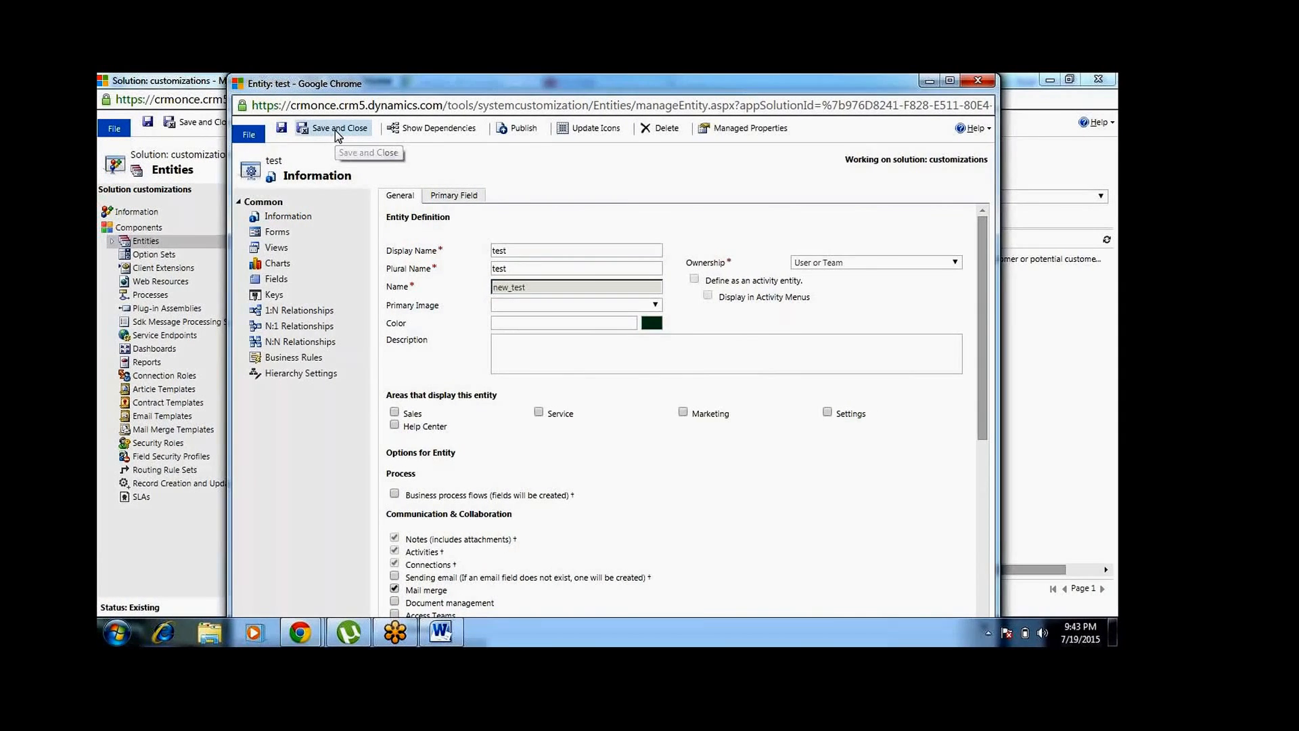
pyautogui.click(337, 129)
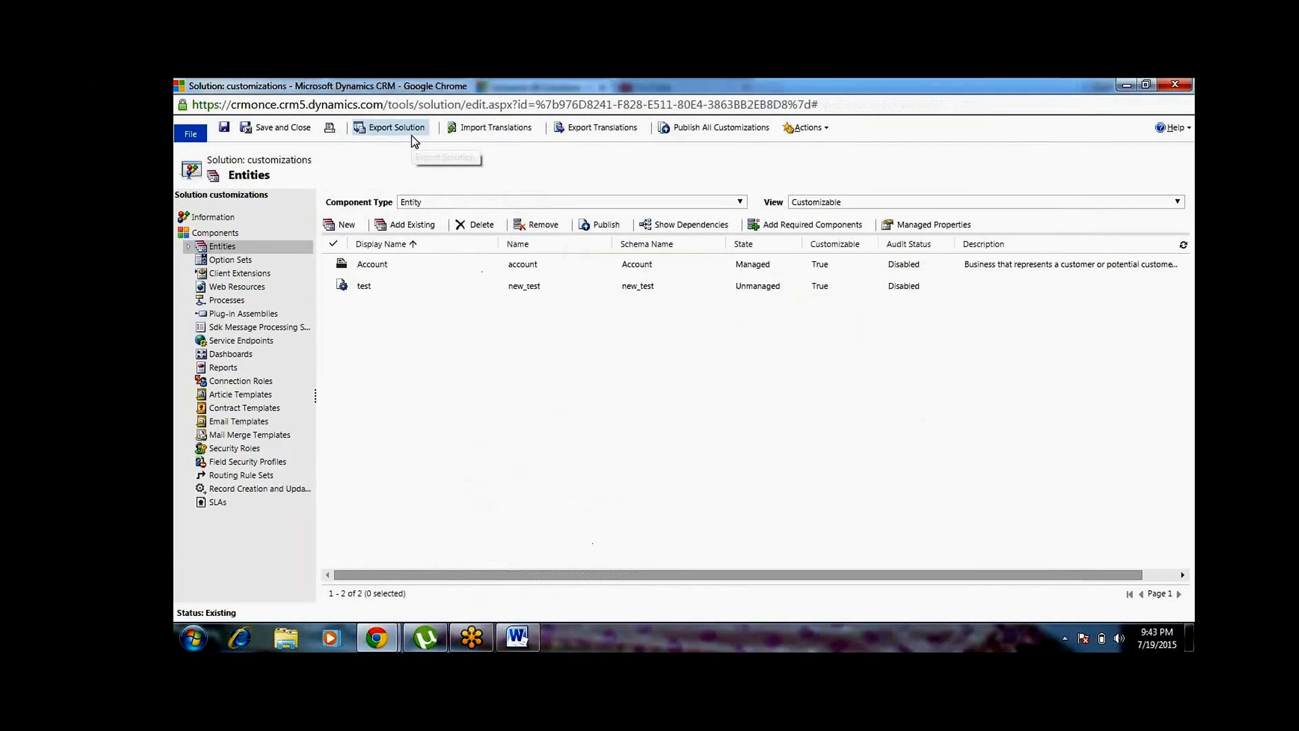
# Collapse the Account entity in the solution tree and open the Fields list of the test entity
pyautogui.click(182, 247)
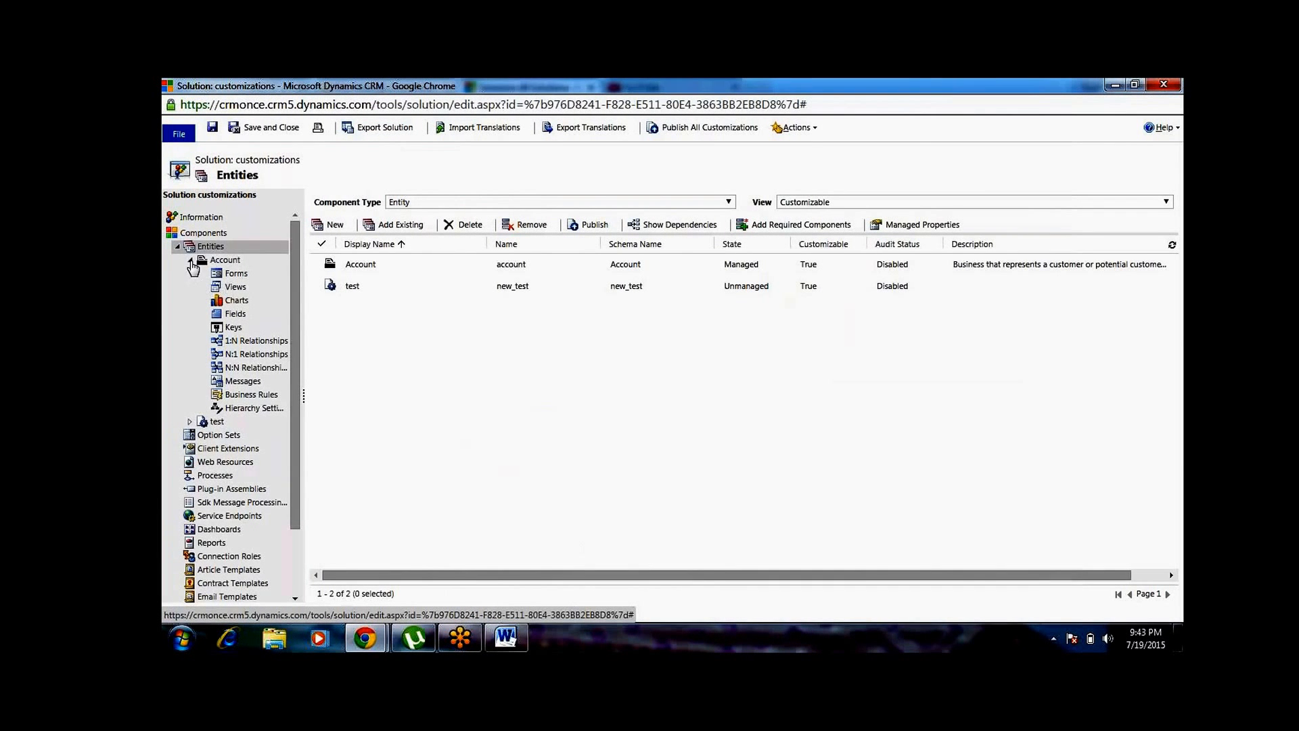
pyautogui.click(190, 260)
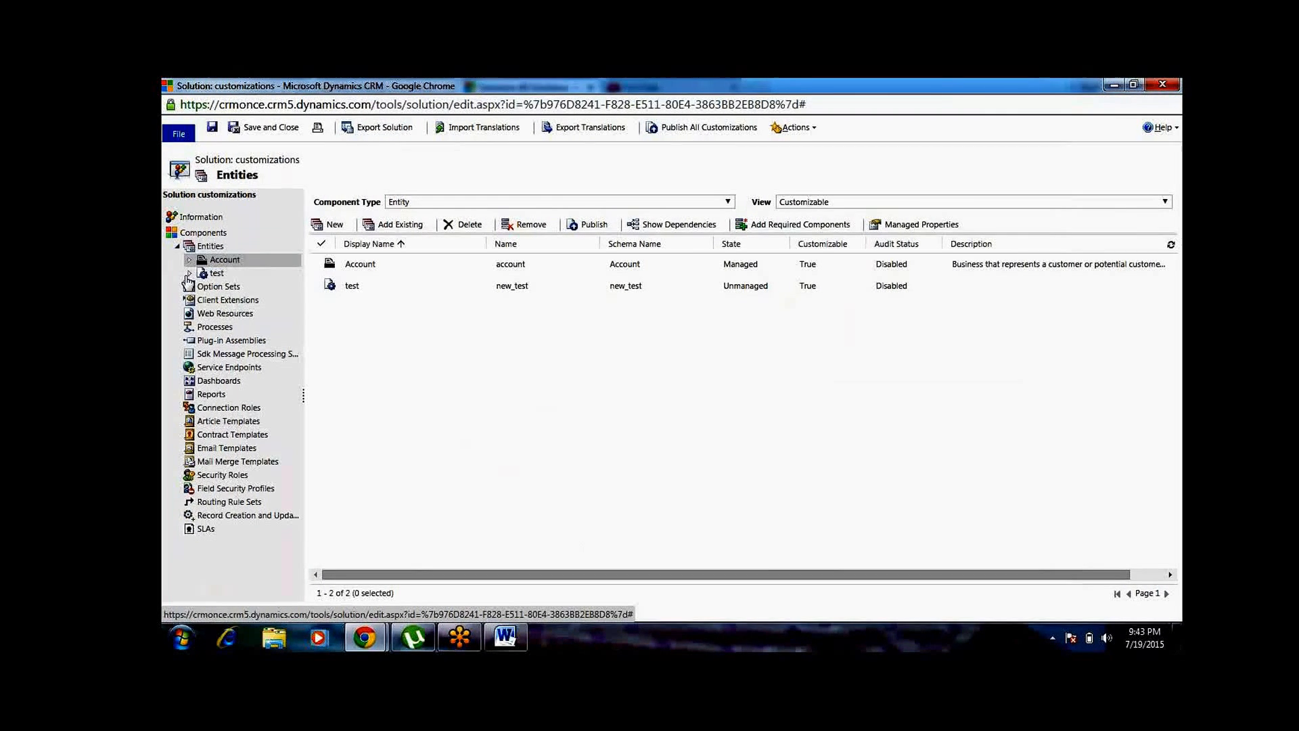
pyautogui.click(190, 274)
pyautogui.click(236, 328)
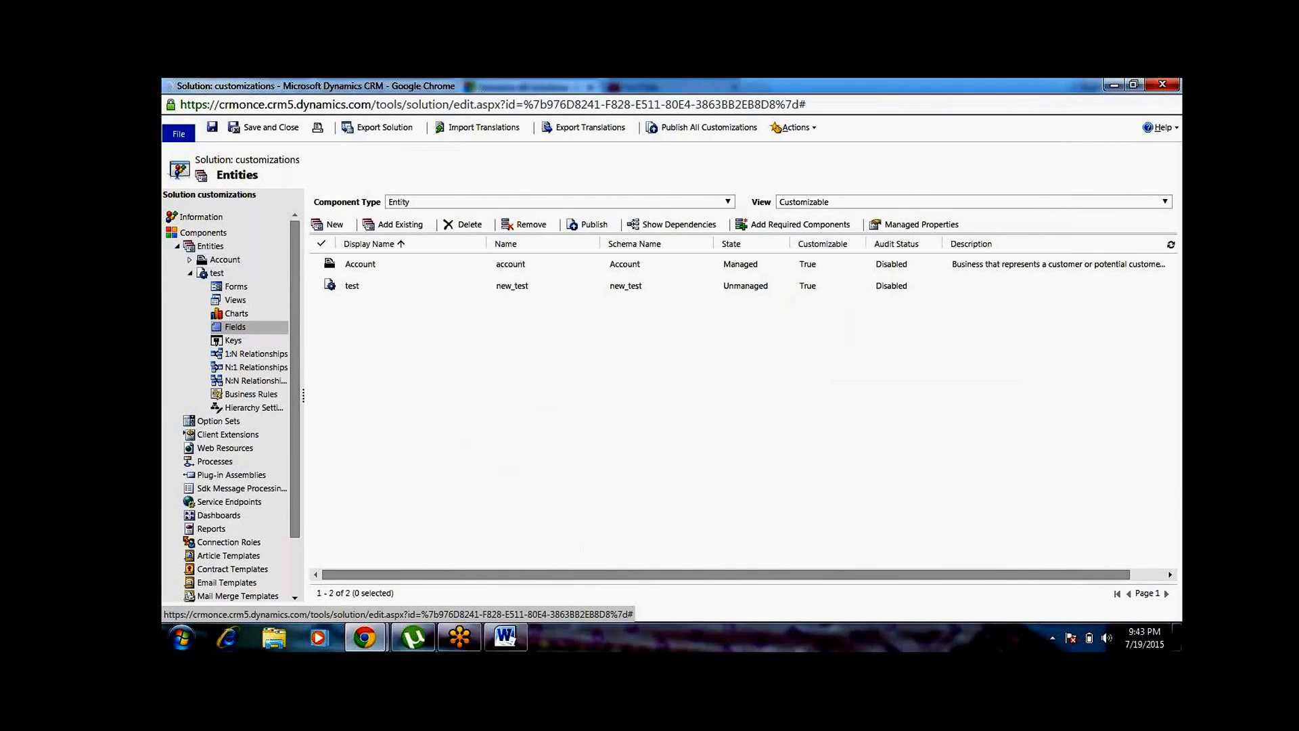
# Look through the test entity's fields down to the last one to see which fields exist by default
pyautogui.click(457, 328)
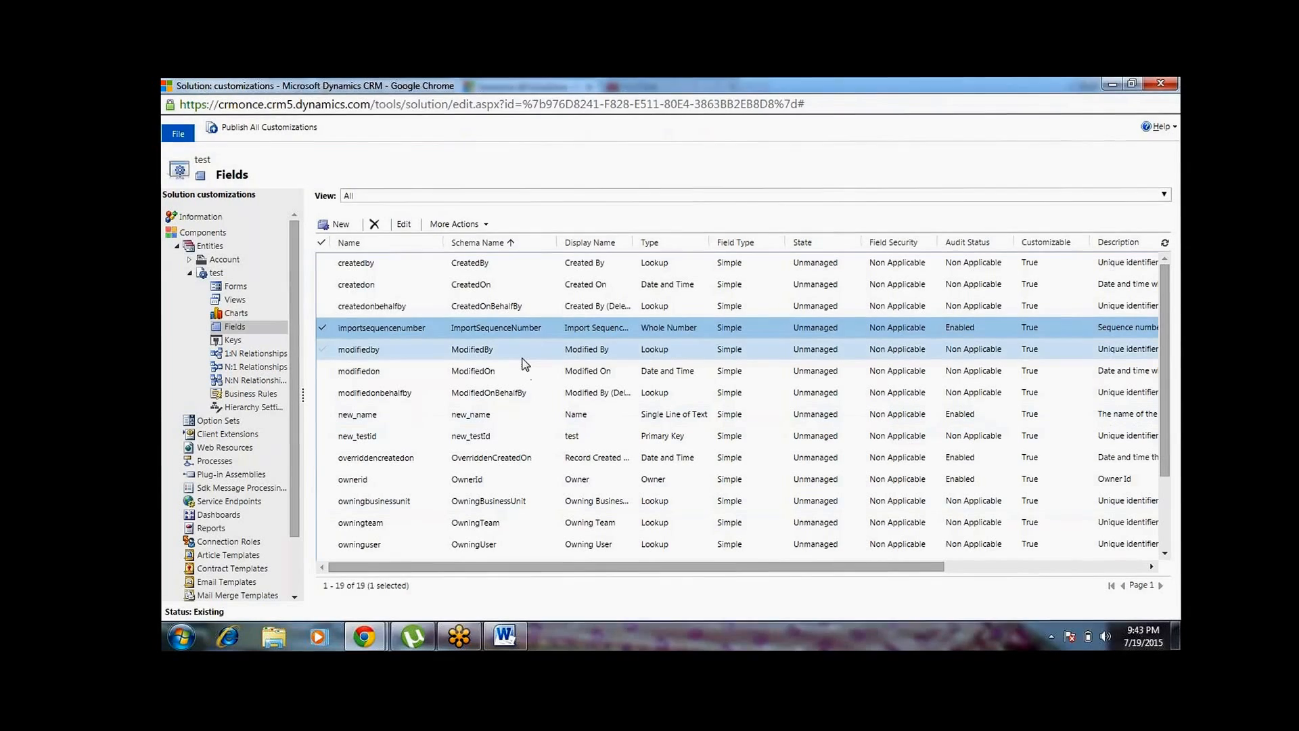
pyautogui.press('Down')
pyautogui.press('Down')
pyautogui.press('Down')
pyautogui.press('Down')
pyautogui.press('Down')
pyautogui.press('Down')
pyautogui.press('Down')
pyautogui.press('Down')
pyautogui.press('Down')
pyautogui.press('Down')
pyautogui.press('Down')
pyautogui.press('Down')
pyautogui.press('Down')
pyautogui.press('Down')
pyautogui.press('Down')
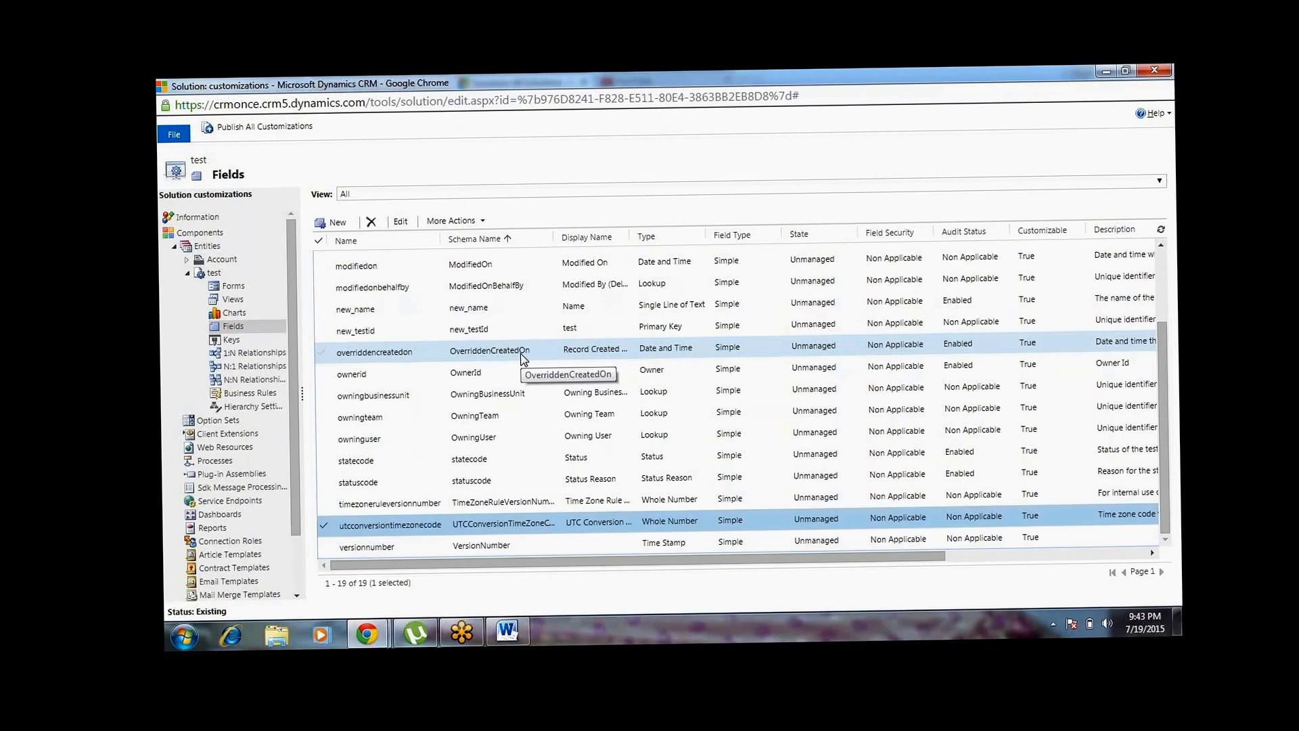
pyautogui.press('Down')
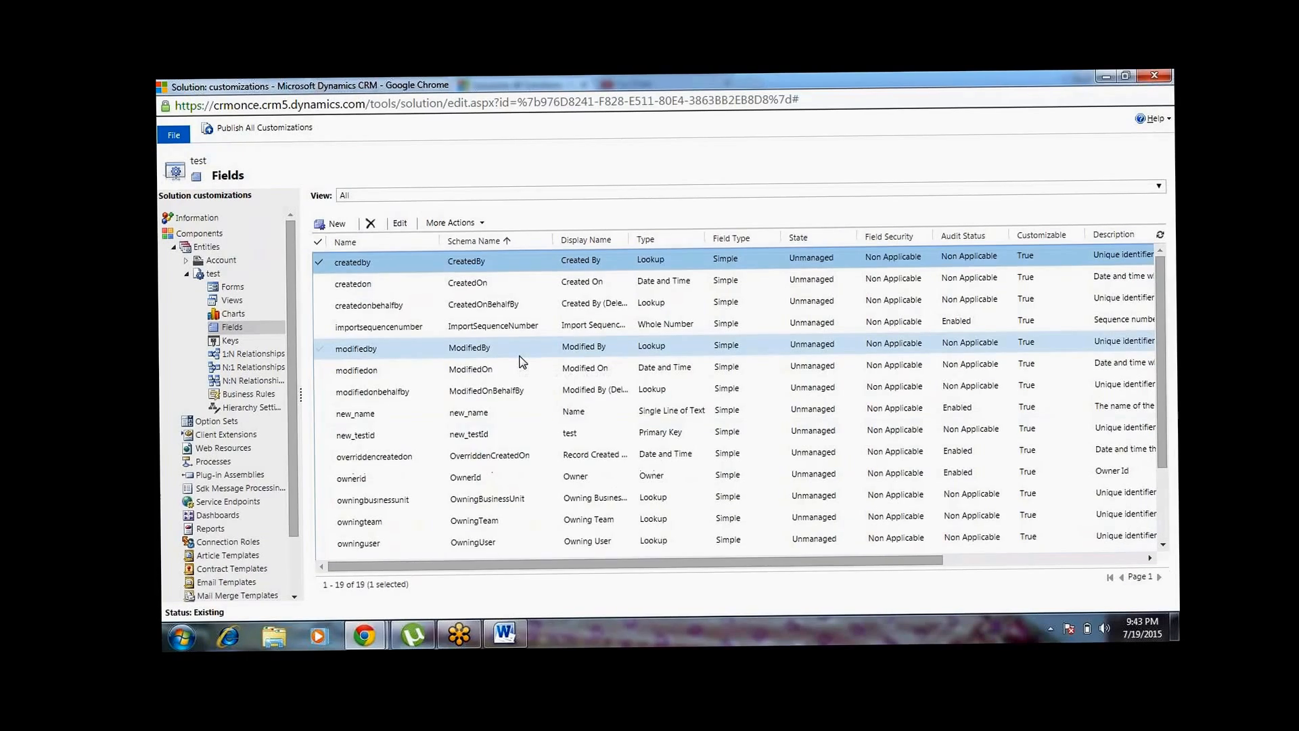
pyautogui.press('Down')
pyautogui.press('Down')
pyautogui.press('Down')
pyautogui.press('Down')
pyautogui.press('Down')
pyautogui.press('End')
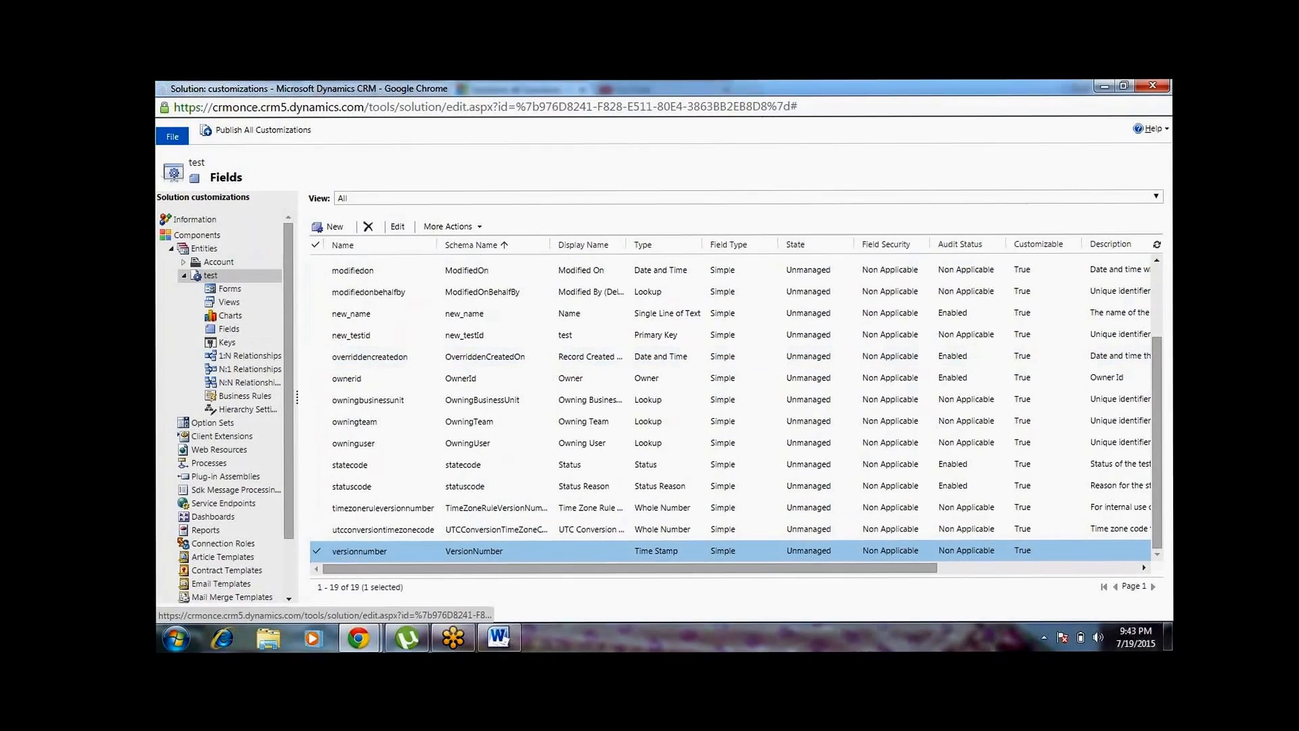
# Enable and save business process flows for the test entity, and check its Fields list for the process and stage fields
pyautogui.click(212, 276)
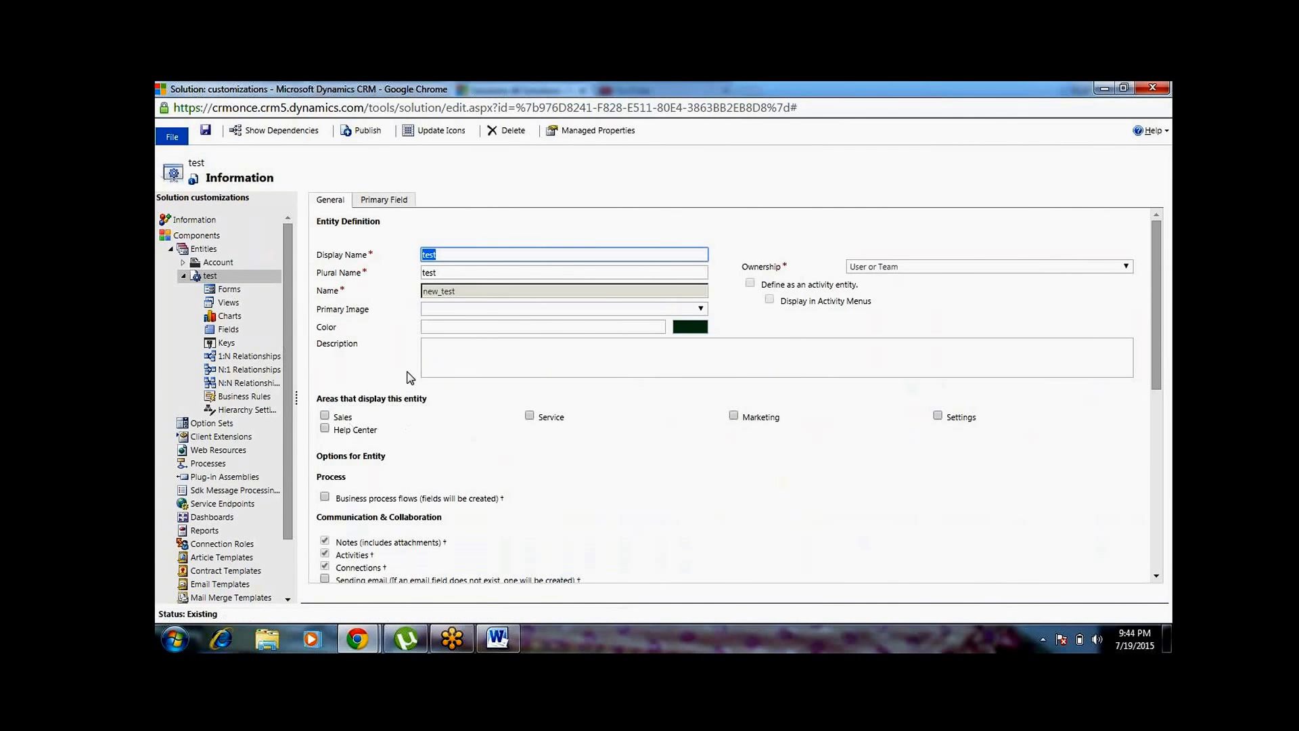
pyautogui.click(423, 370)
pyautogui.click(325, 498)
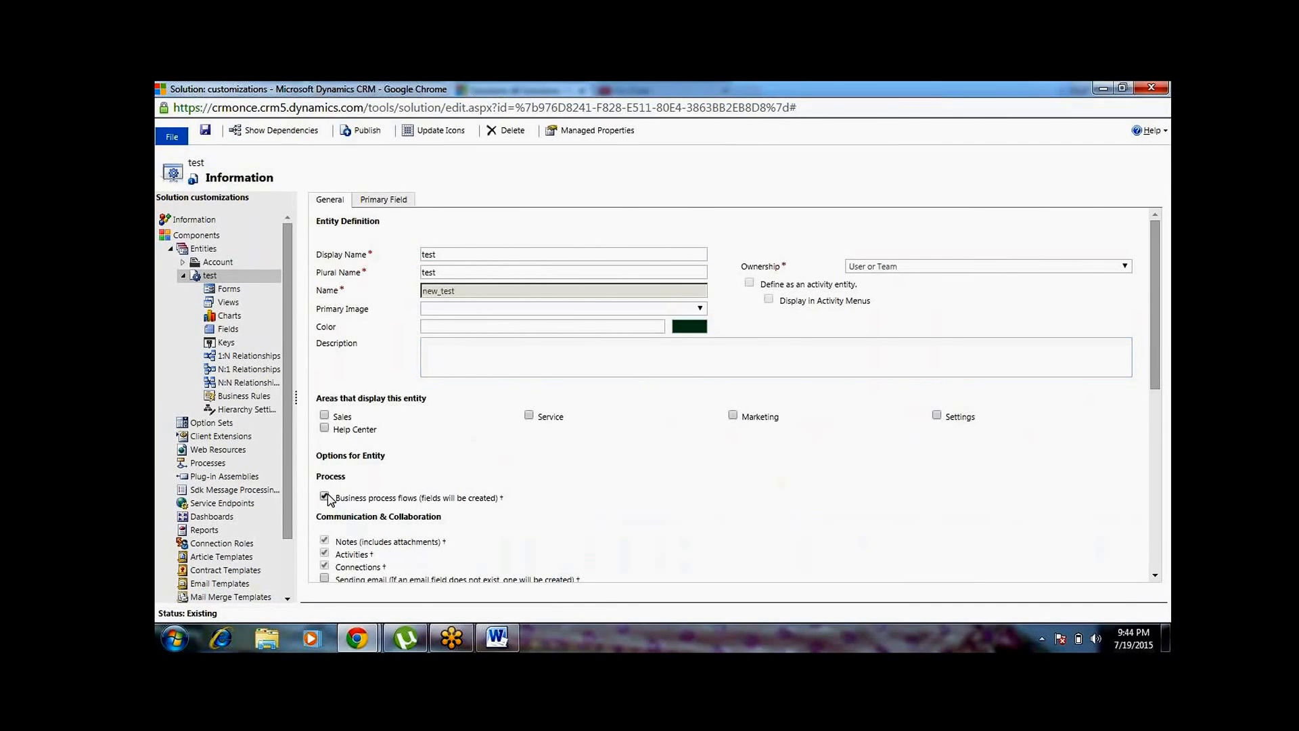
pyautogui.click(206, 129)
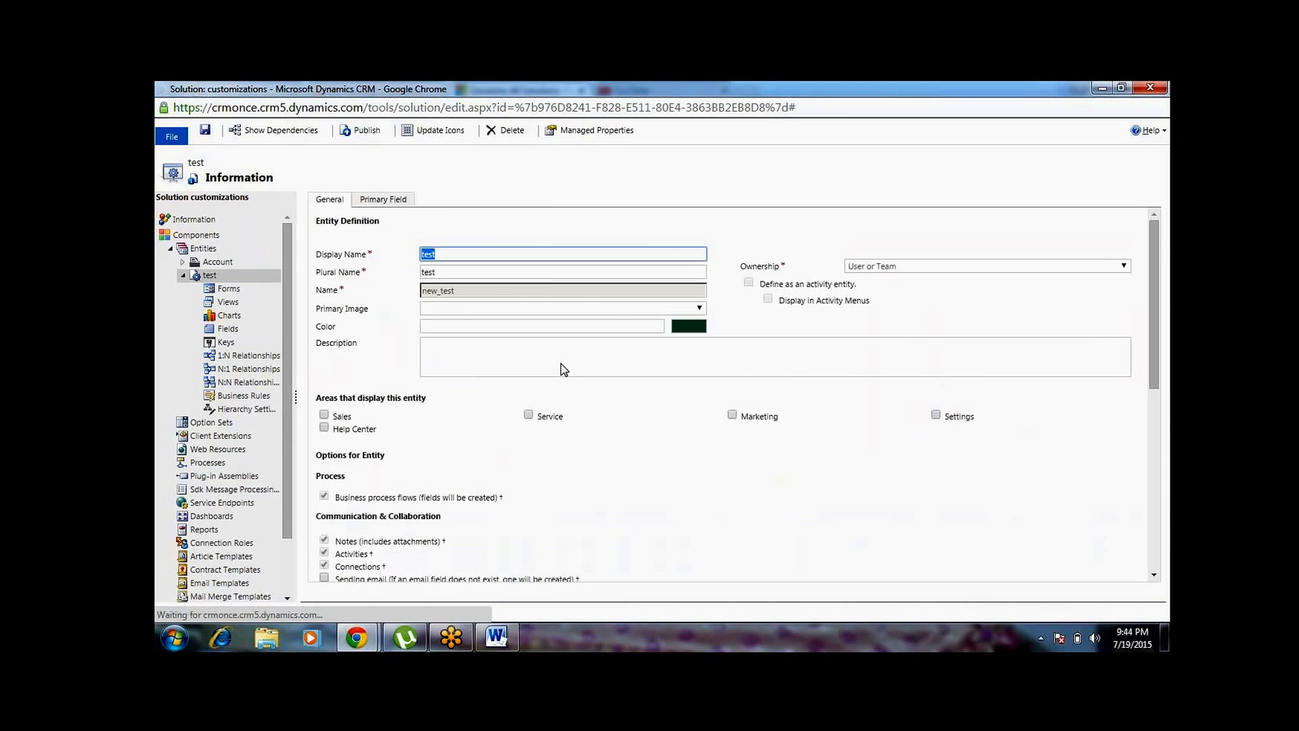
pyautogui.click(231, 330)
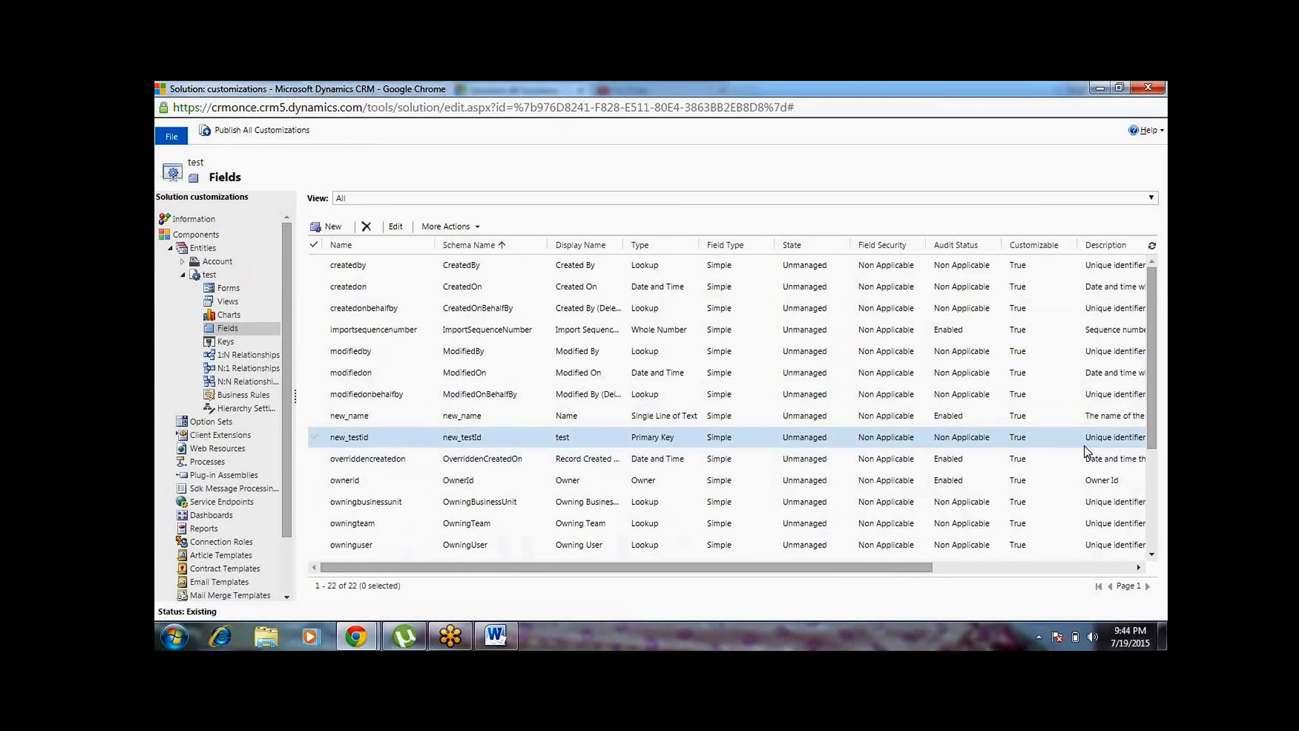
pyautogui.click(1151, 525)
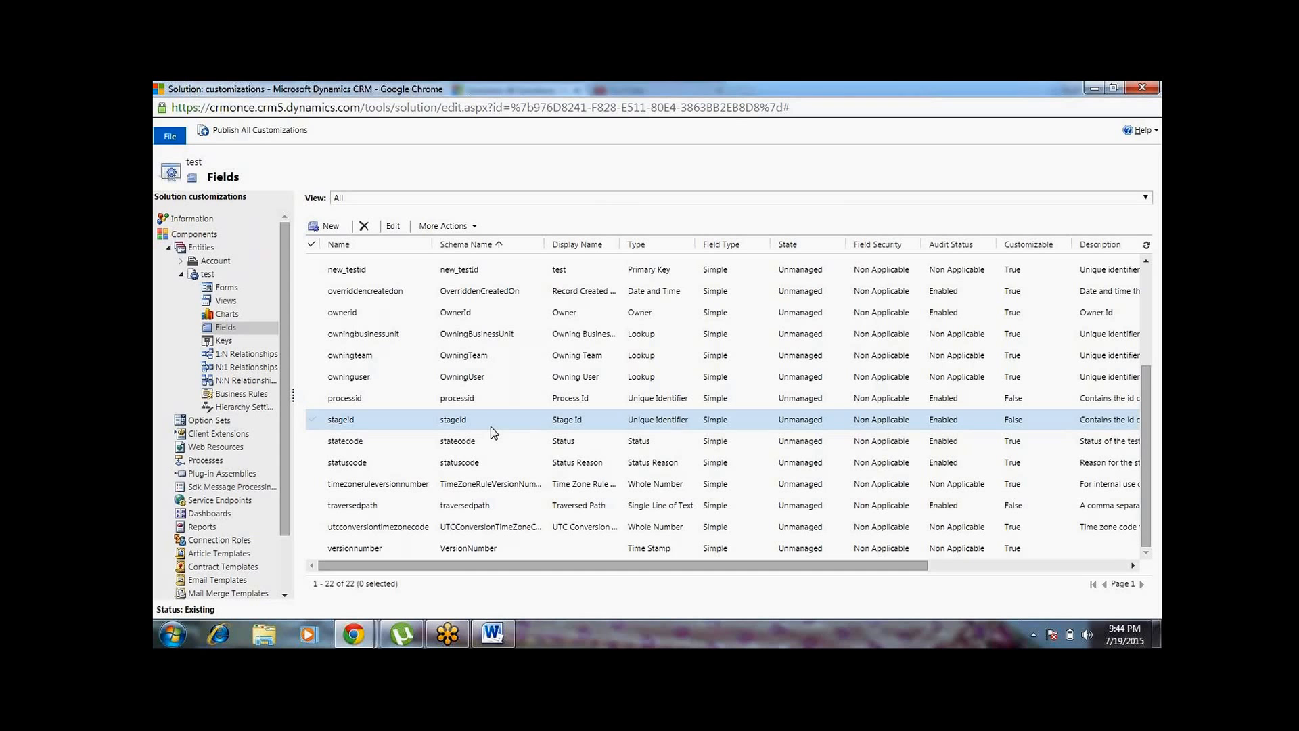
# Switch to the Word document and go on to the pages on designing a business process flow
pyautogui.click(508, 633)
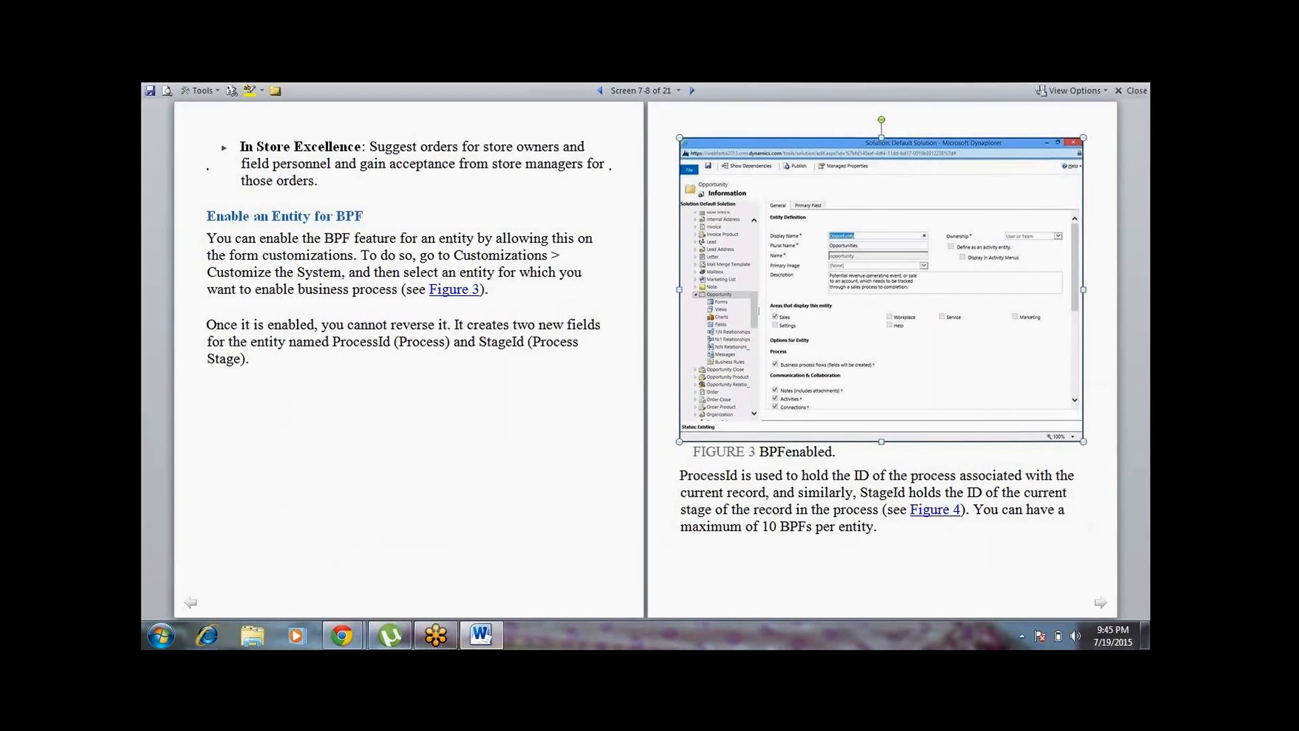
pyautogui.press('Right')
pyautogui.press('pagedown')
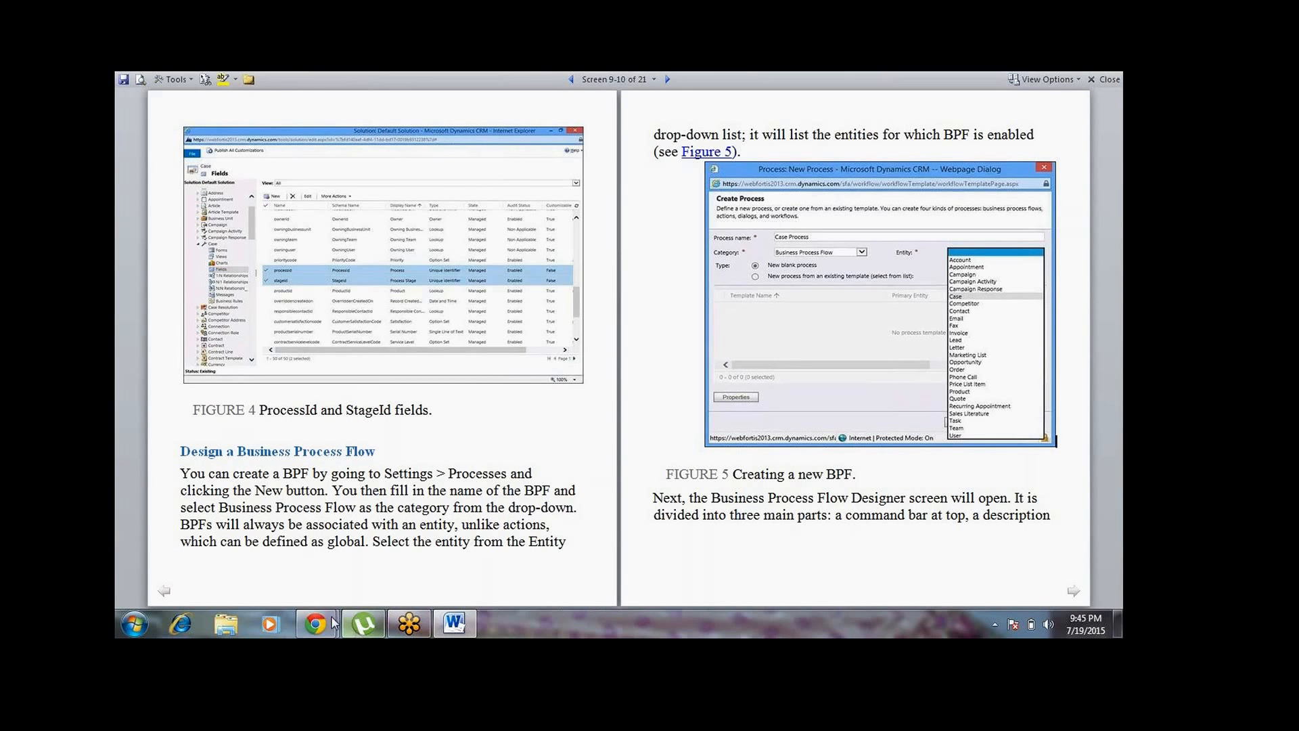
# Switch back to the solution window in Chrome, collapse the test entity and open the solution's Processes list
pyautogui.moveTo(316, 624)
pyautogui.click(406, 562)
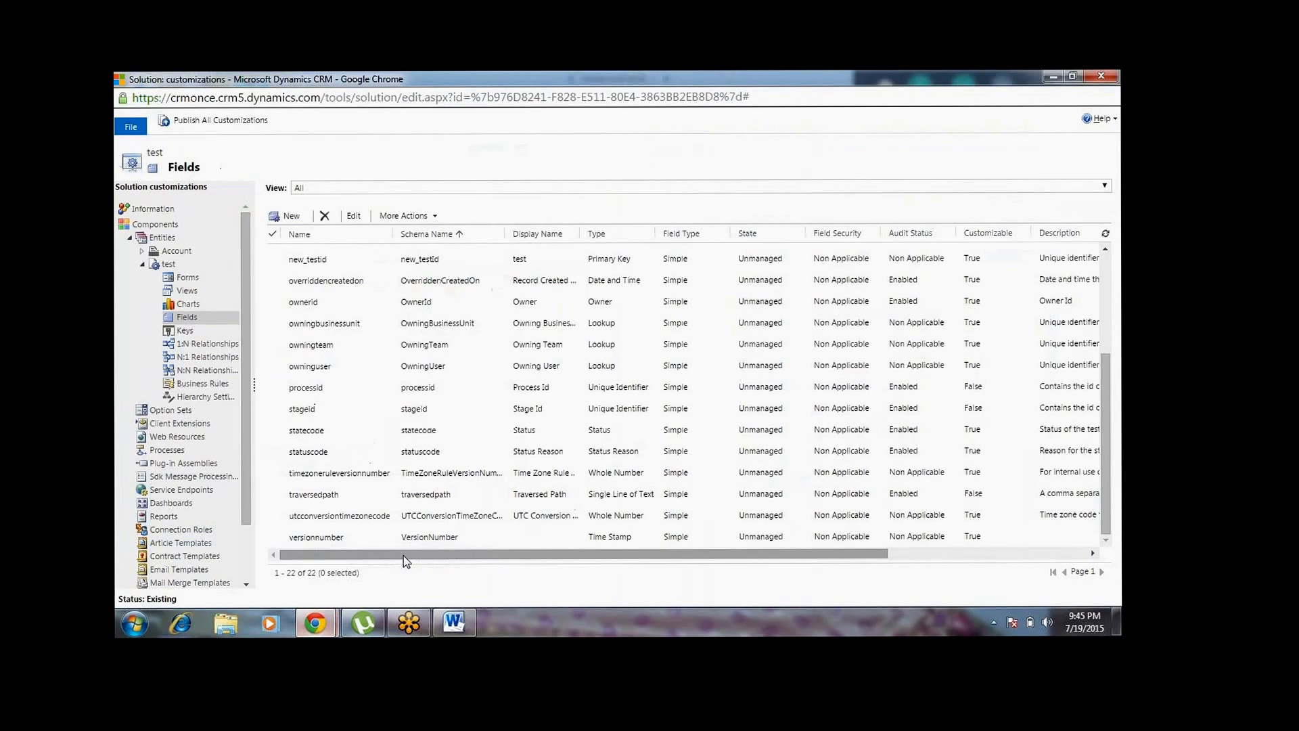
pyautogui.click(149, 264)
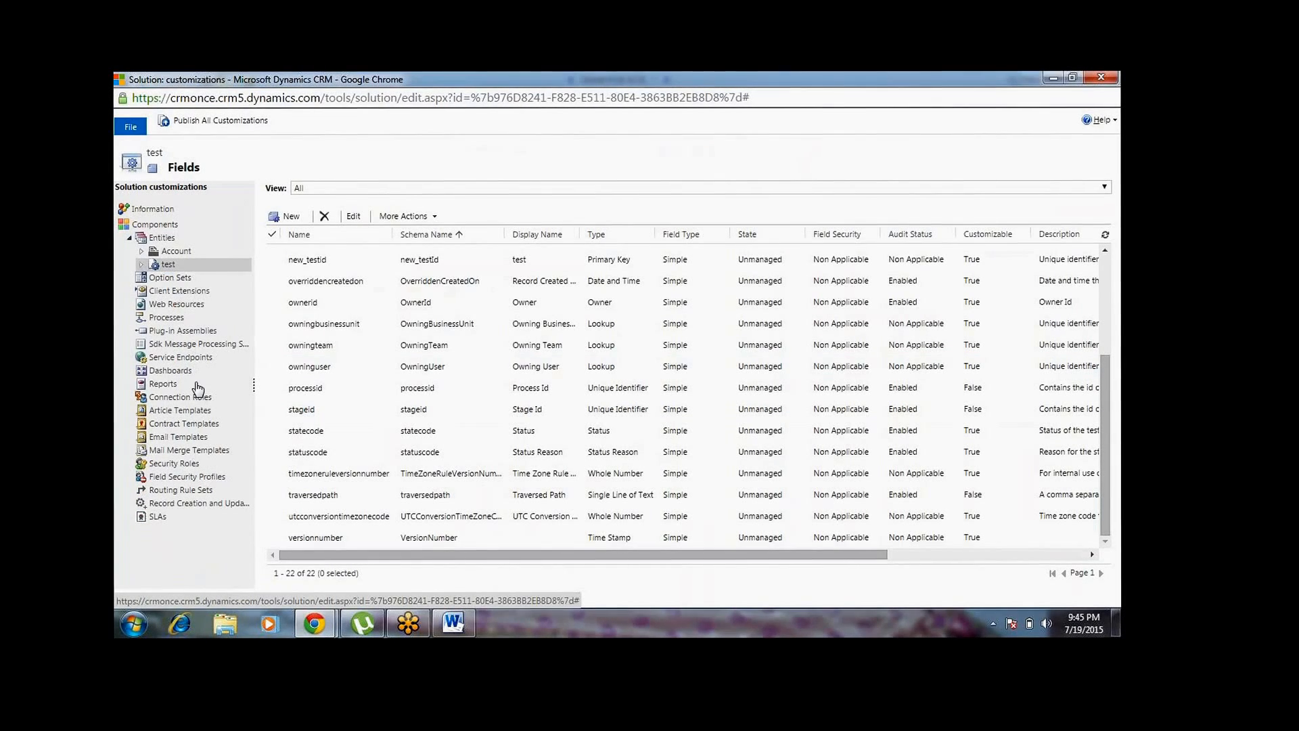
pyautogui.click(177, 321)
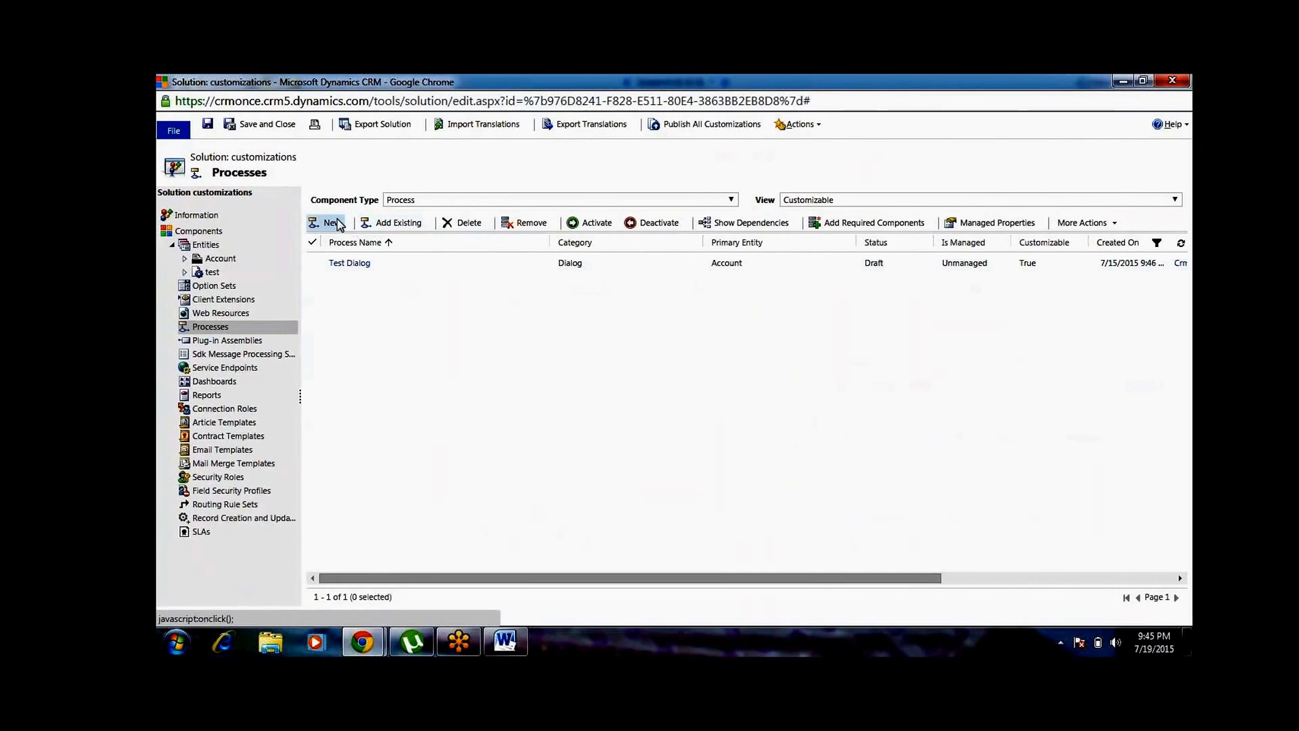
# Start a new process in the customizations solution and name it "businesss process"
pyautogui.click(315, 223)
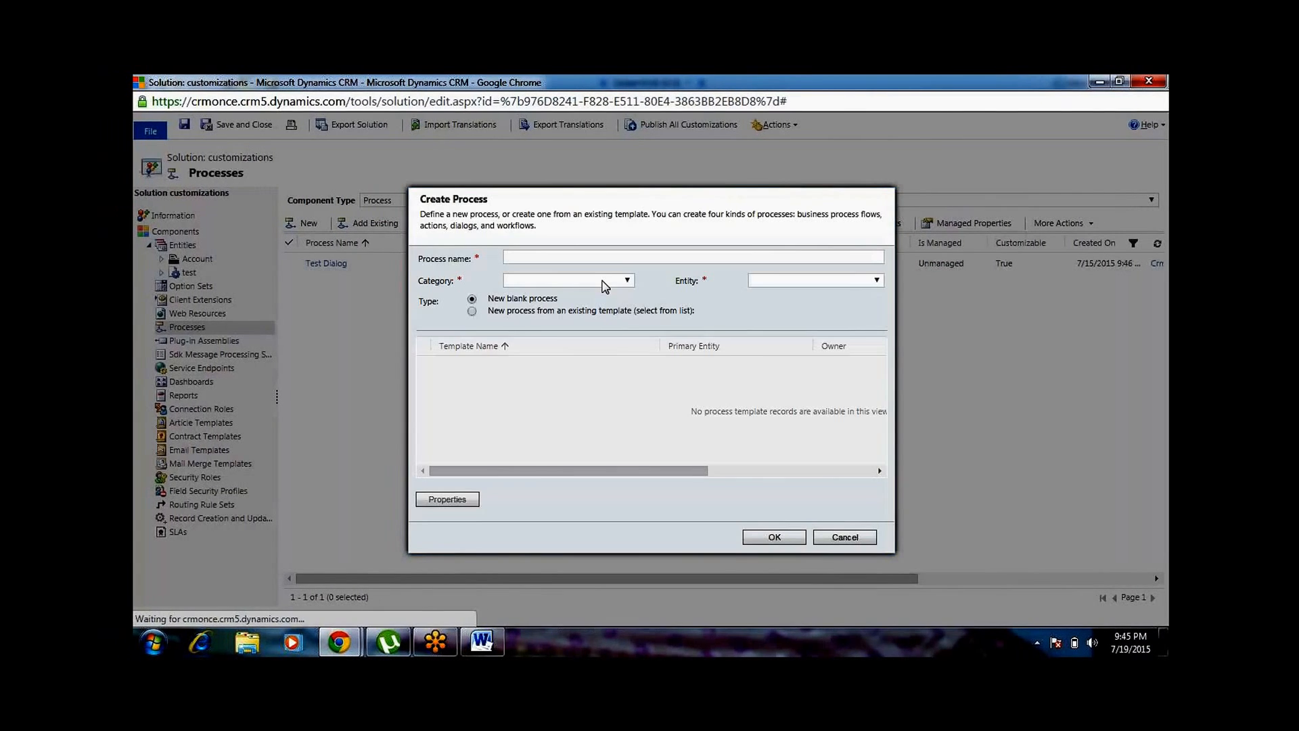
pyautogui.click(616, 257)
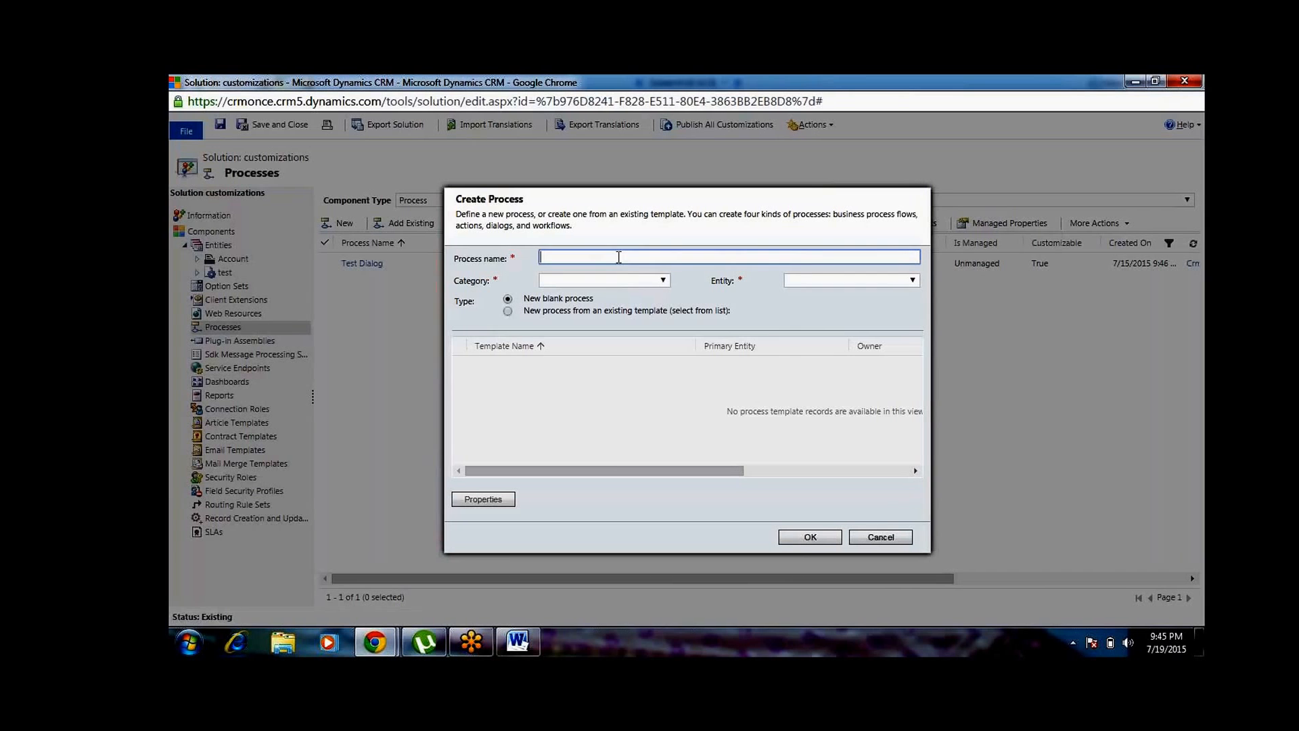
pyautogui.write('businesss')
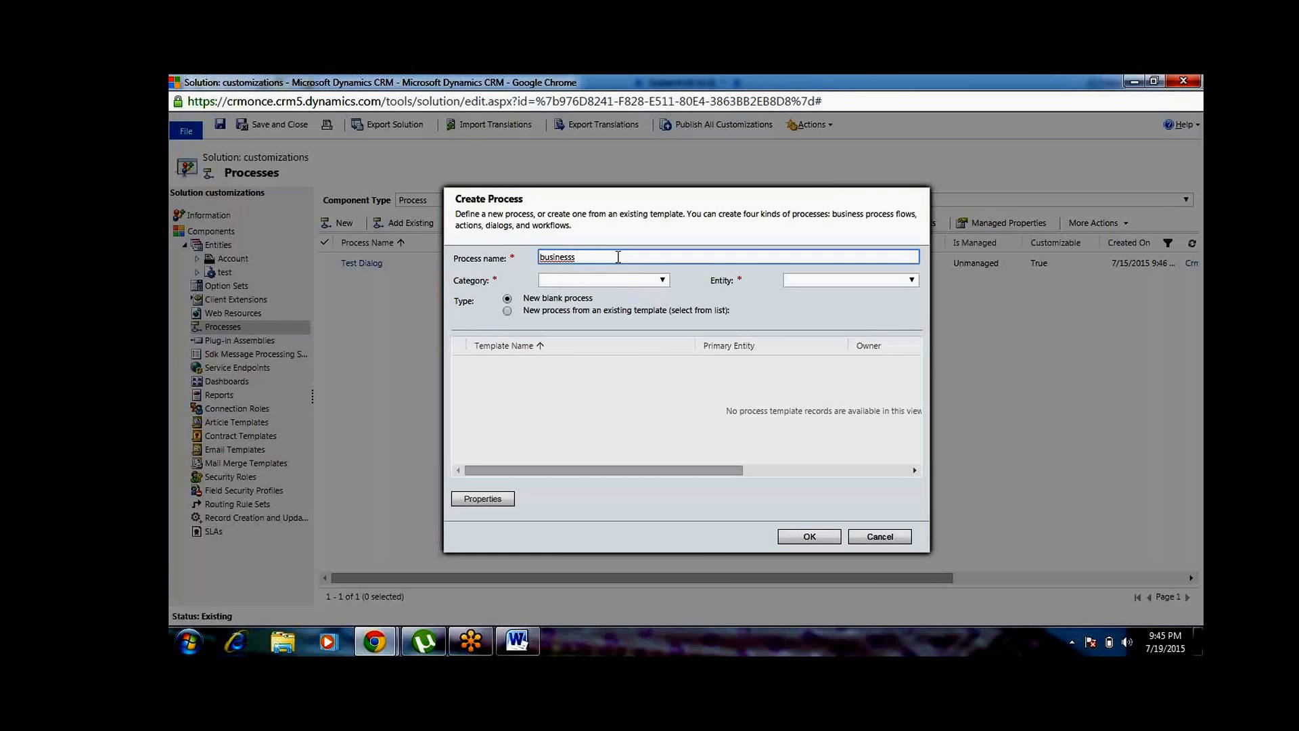
pyautogui.write(' process')
# Create the process as a blank Business Process Flow for the Account entity and dismiss the pop-up blocker alert
pyautogui.click(636, 280)
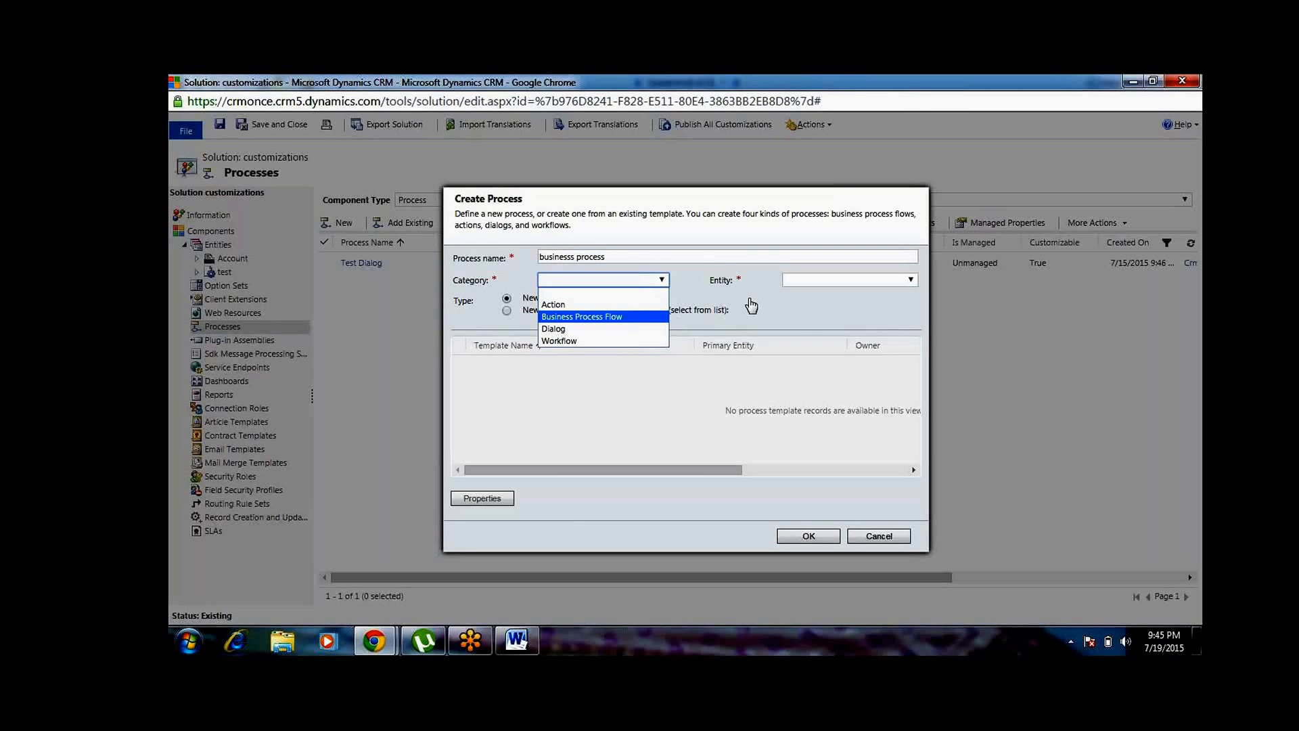
pyautogui.click(654, 325)
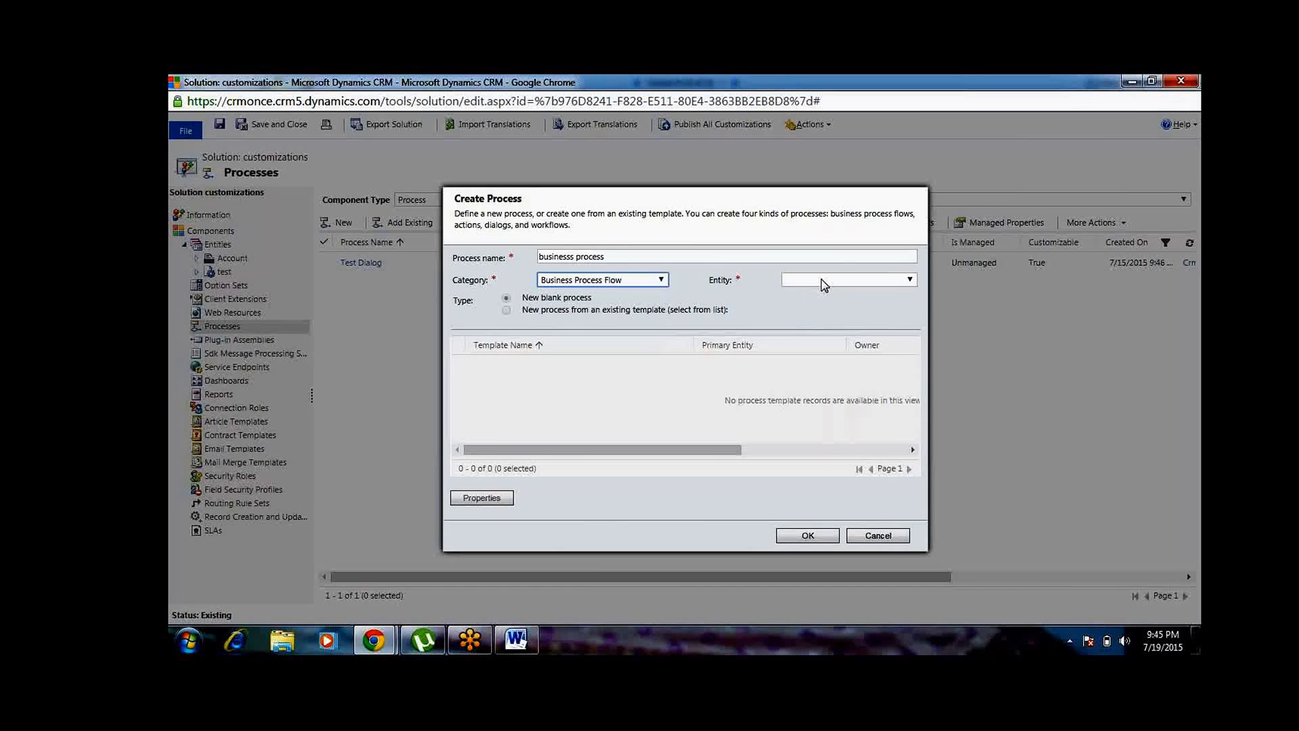
pyautogui.click(821, 286)
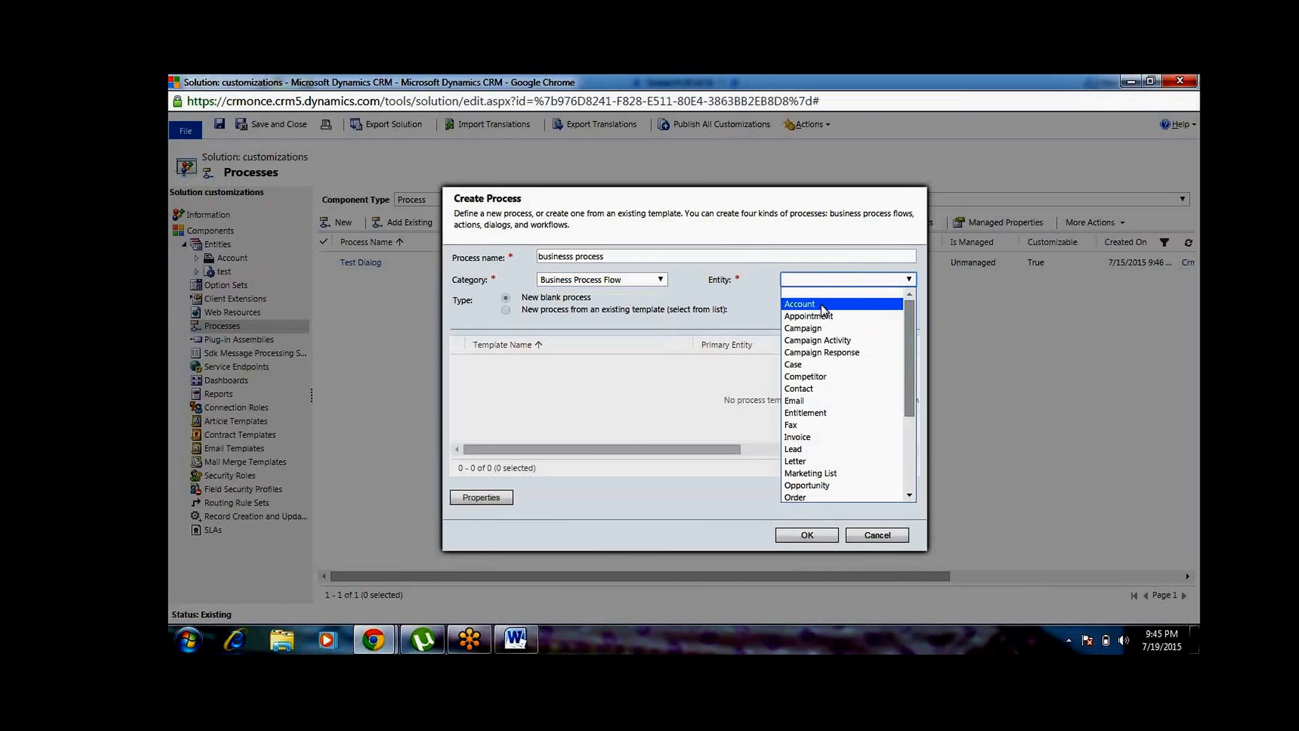
pyautogui.click(823, 305)
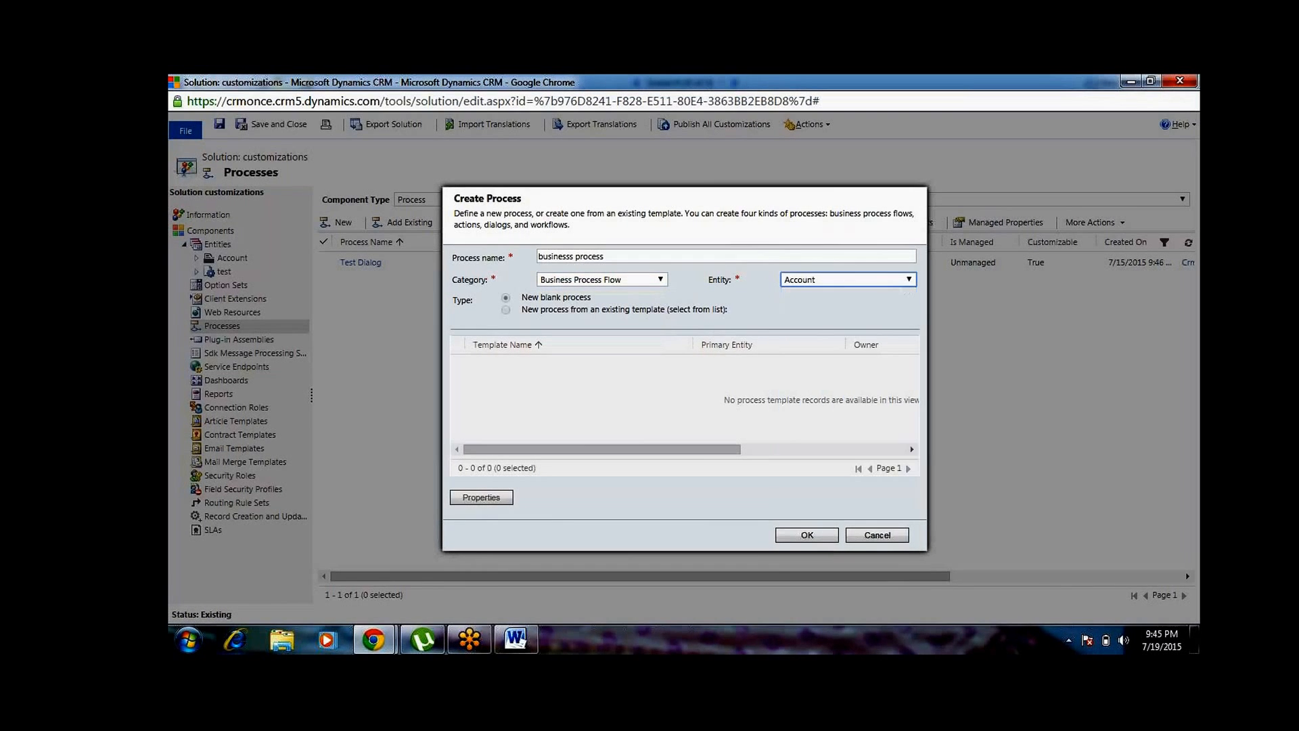
pyautogui.click(703, 400)
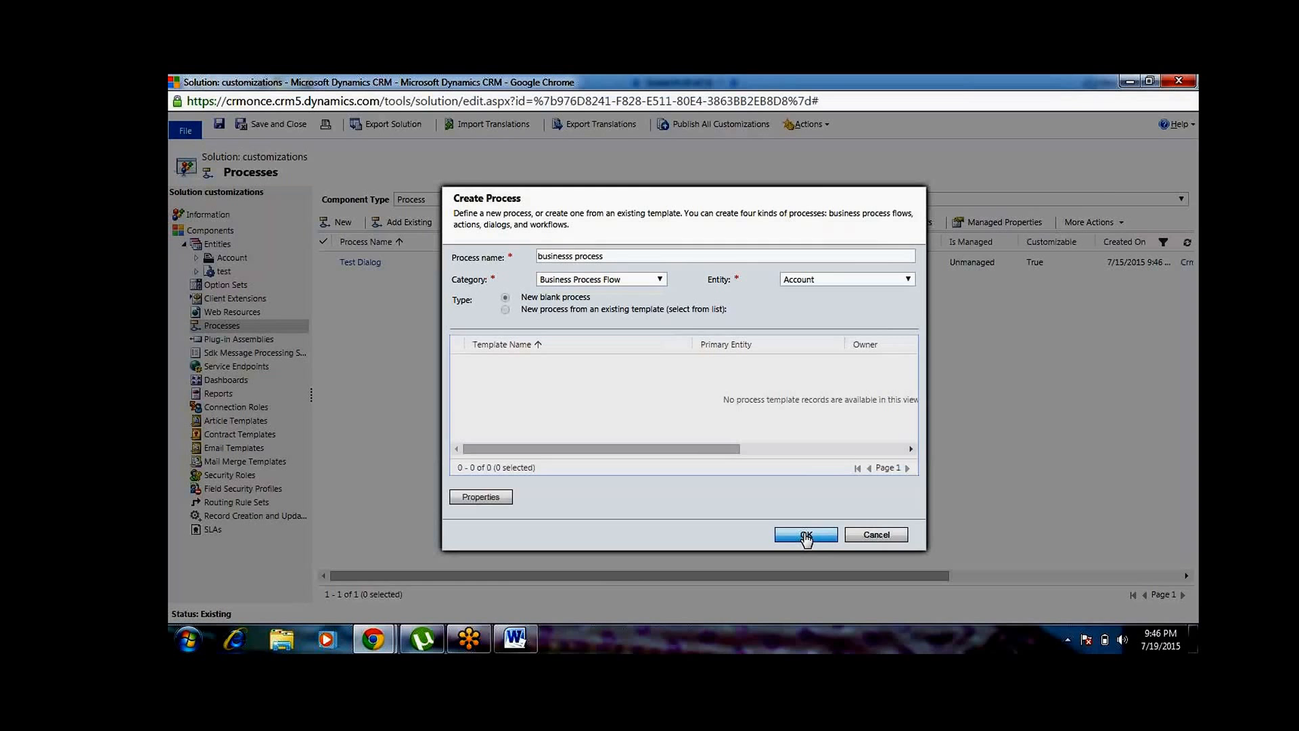
pyautogui.click(805, 536)
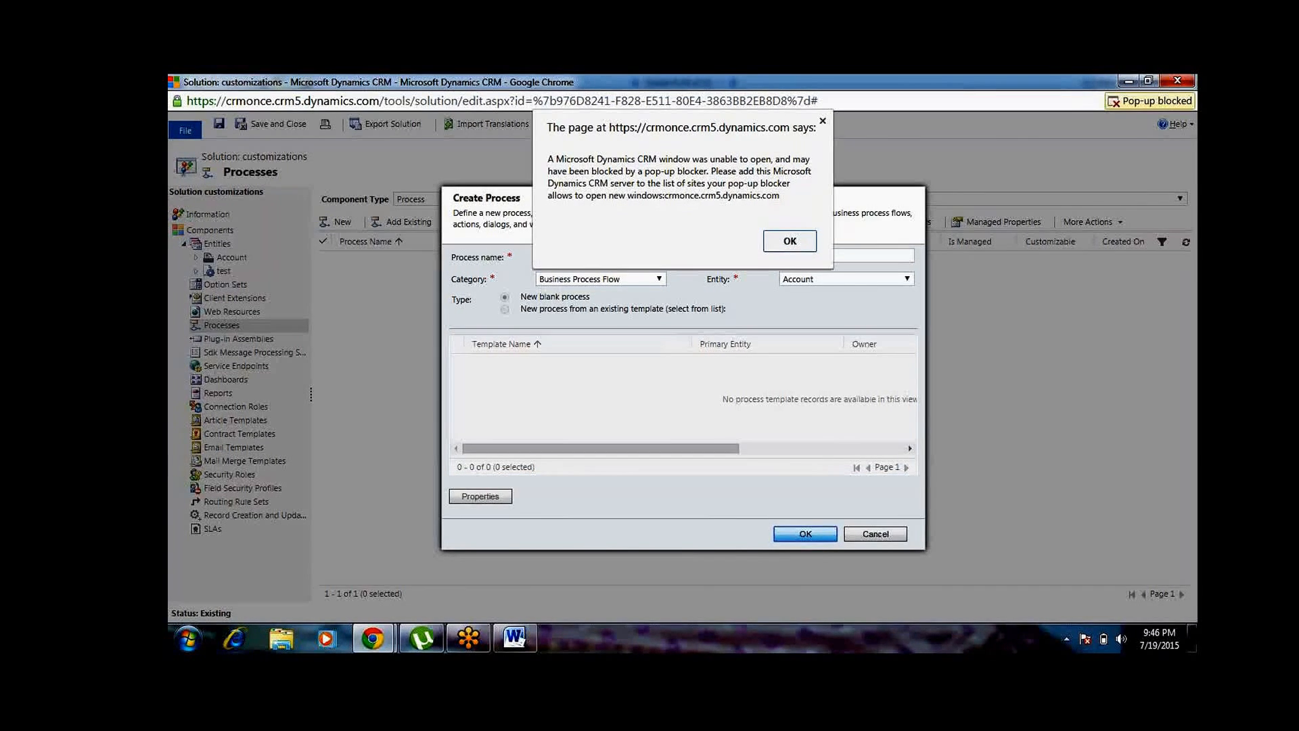
pyautogui.click(785, 242)
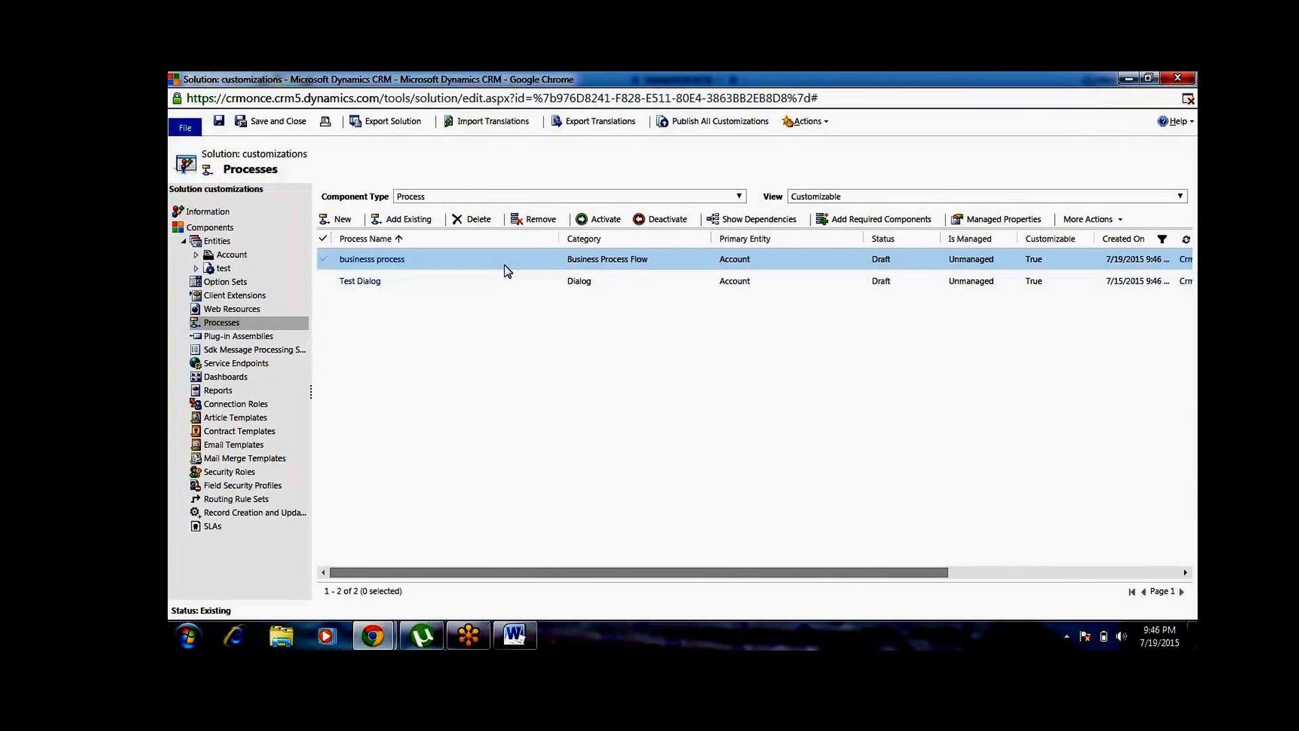
# Open the new business process flow and set its first stage's step to the Account Name field, marked as required
pyautogui.doubleClick(503, 261)
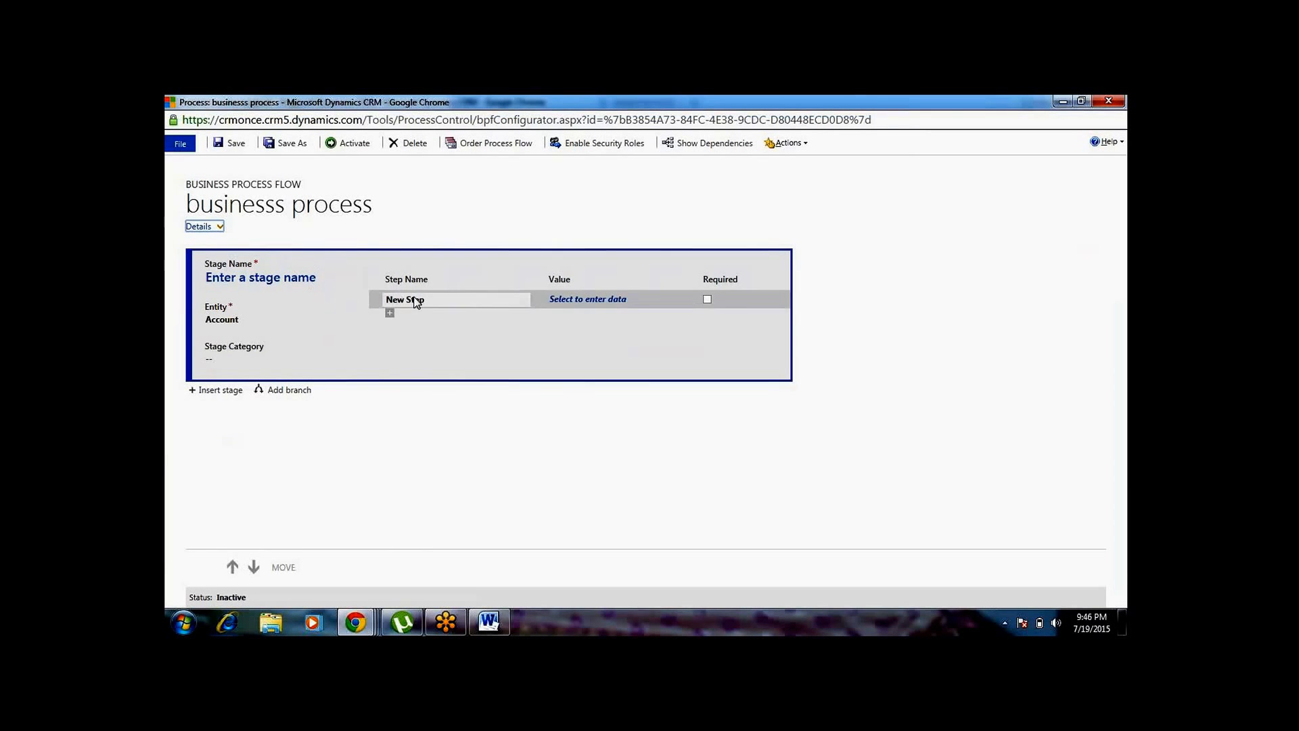
pyautogui.click(615, 298)
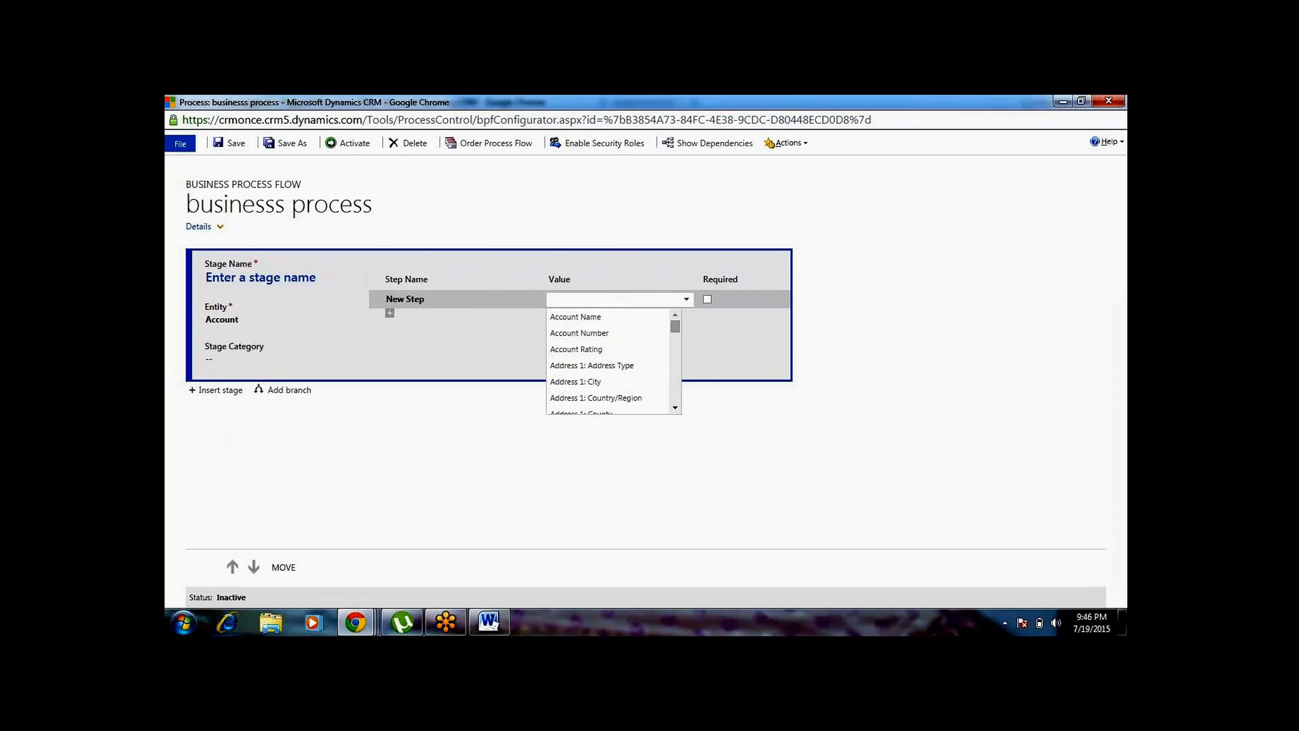
pyautogui.click(610, 323)
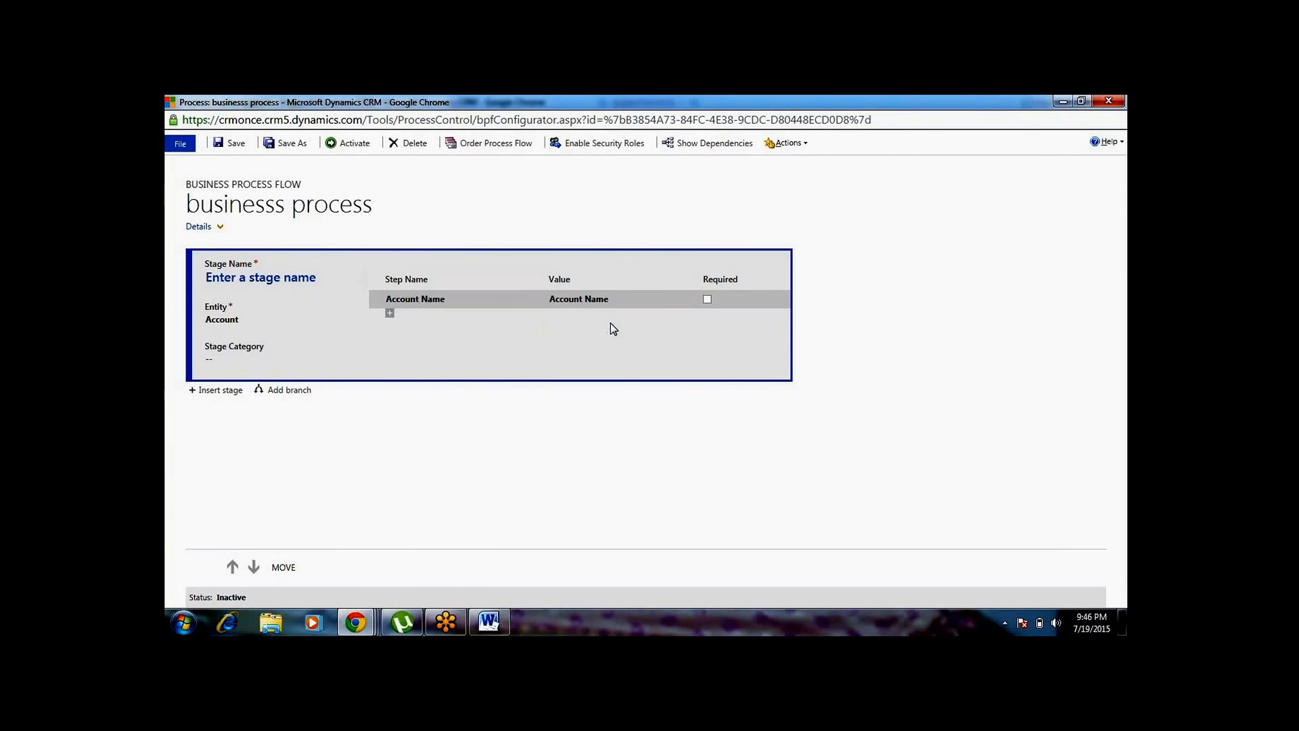
pyautogui.click(707, 299)
# Name the first stage "10 % qualified"
pyautogui.click(302, 280)
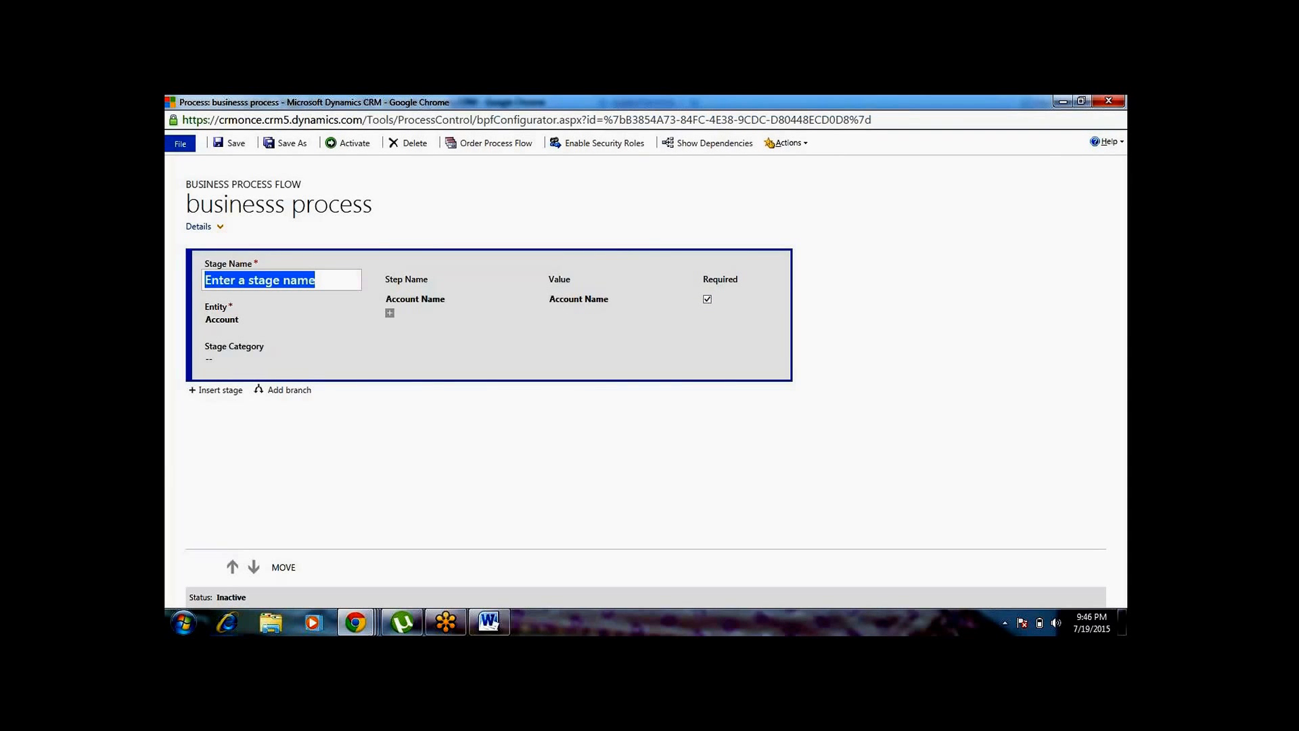
pyautogui.write('10')
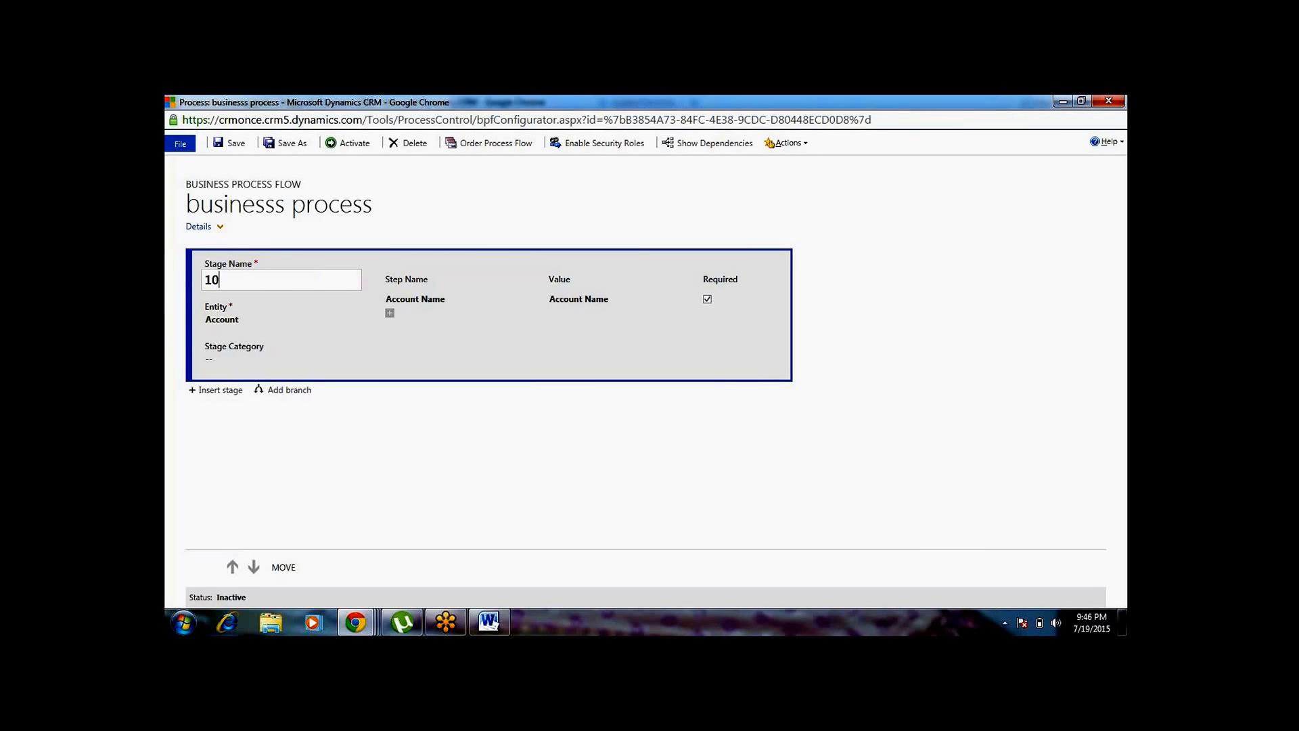
pyautogui.press('BackSpace')
pyautogui.press('BackSpace')
pyautogui.write('10 % qualified')
pyautogui.click(396, 410)
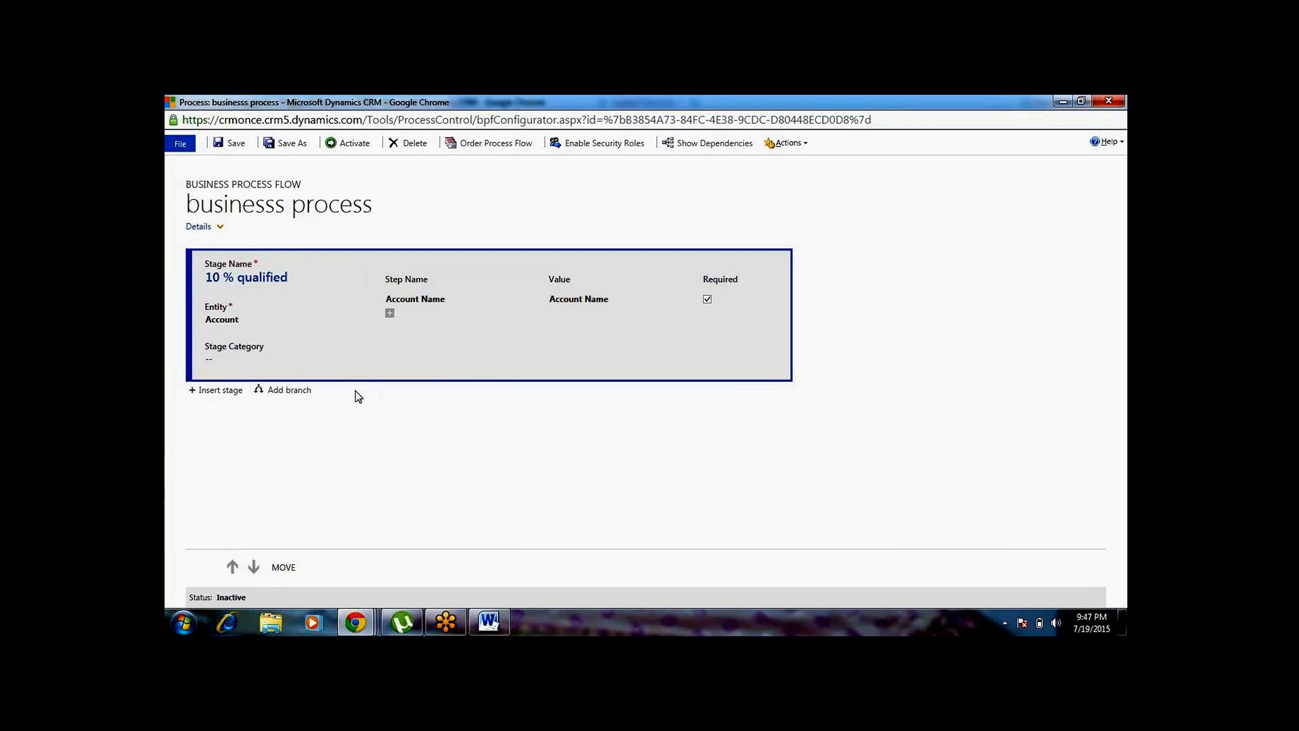
# Insert a second stage after the first one and name it "20% reached"
pyautogui.click(222, 391)
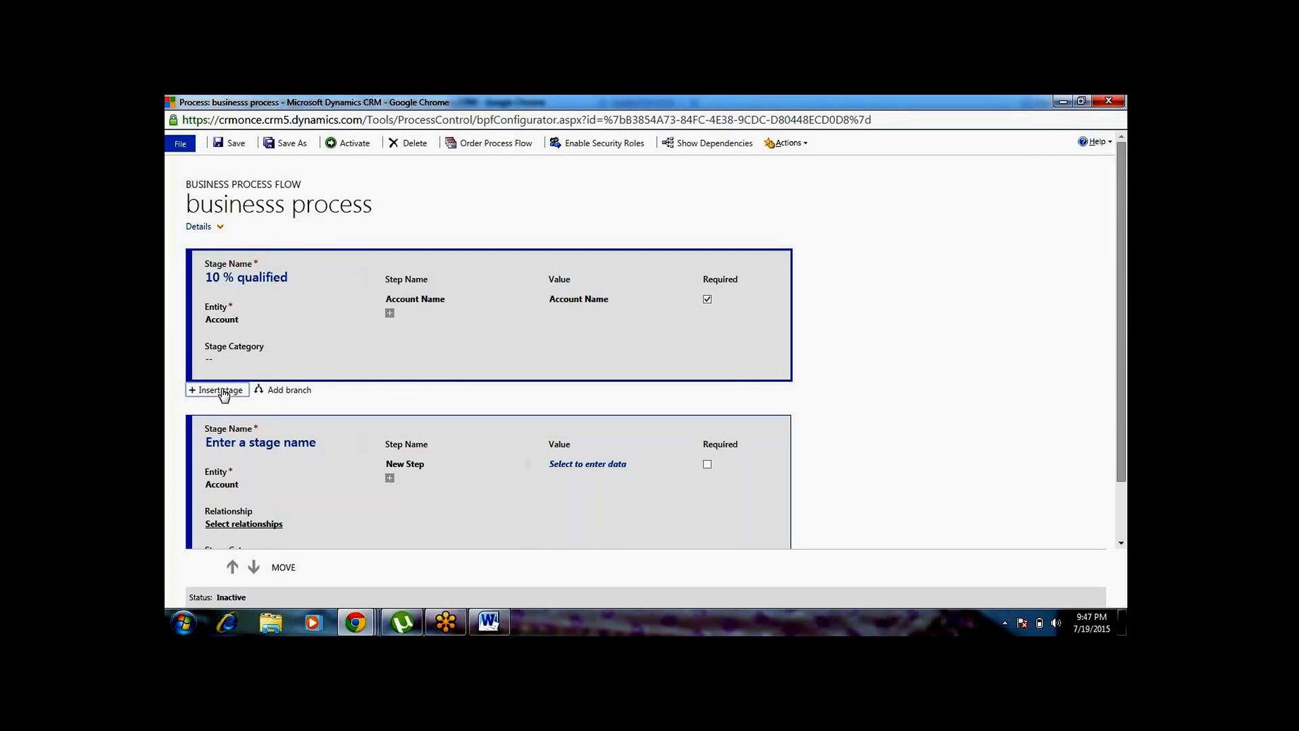
pyautogui.click(328, 441)
pyautogui.write('20')
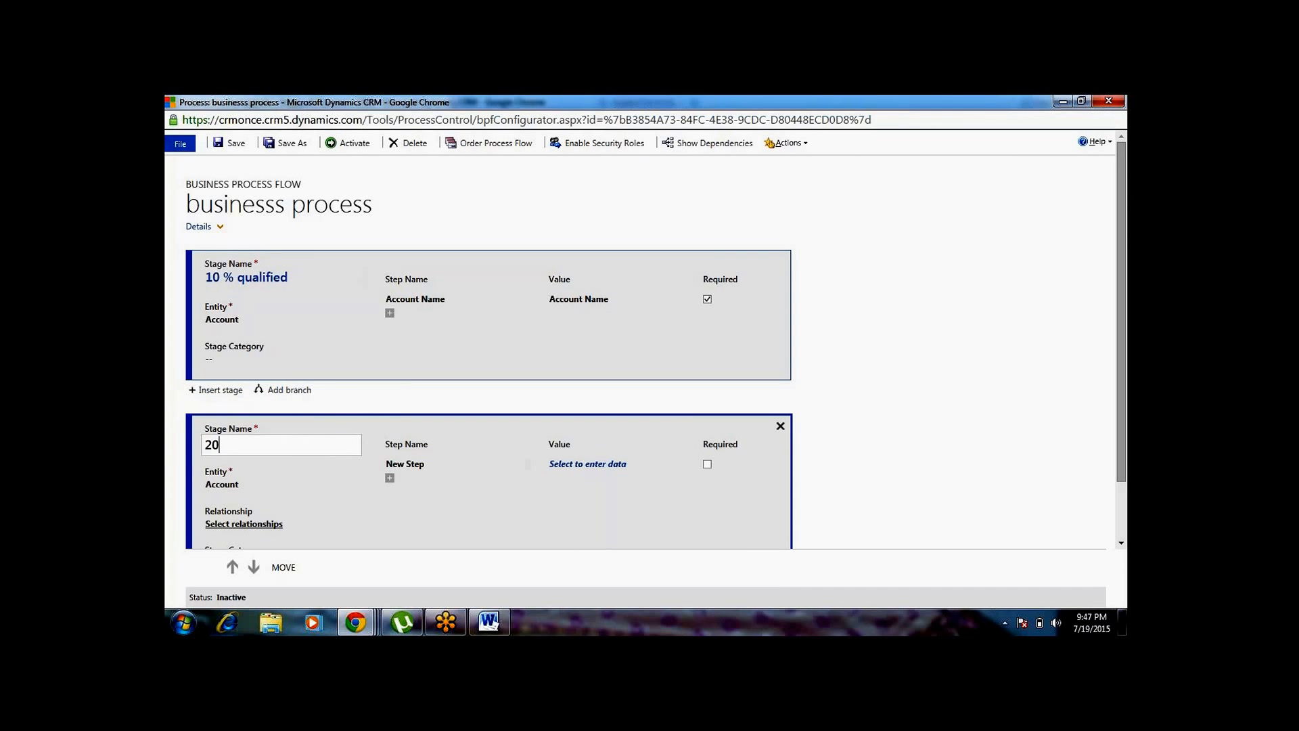
pyautogui.write('% reached')
pyautogui.click(358, 494)
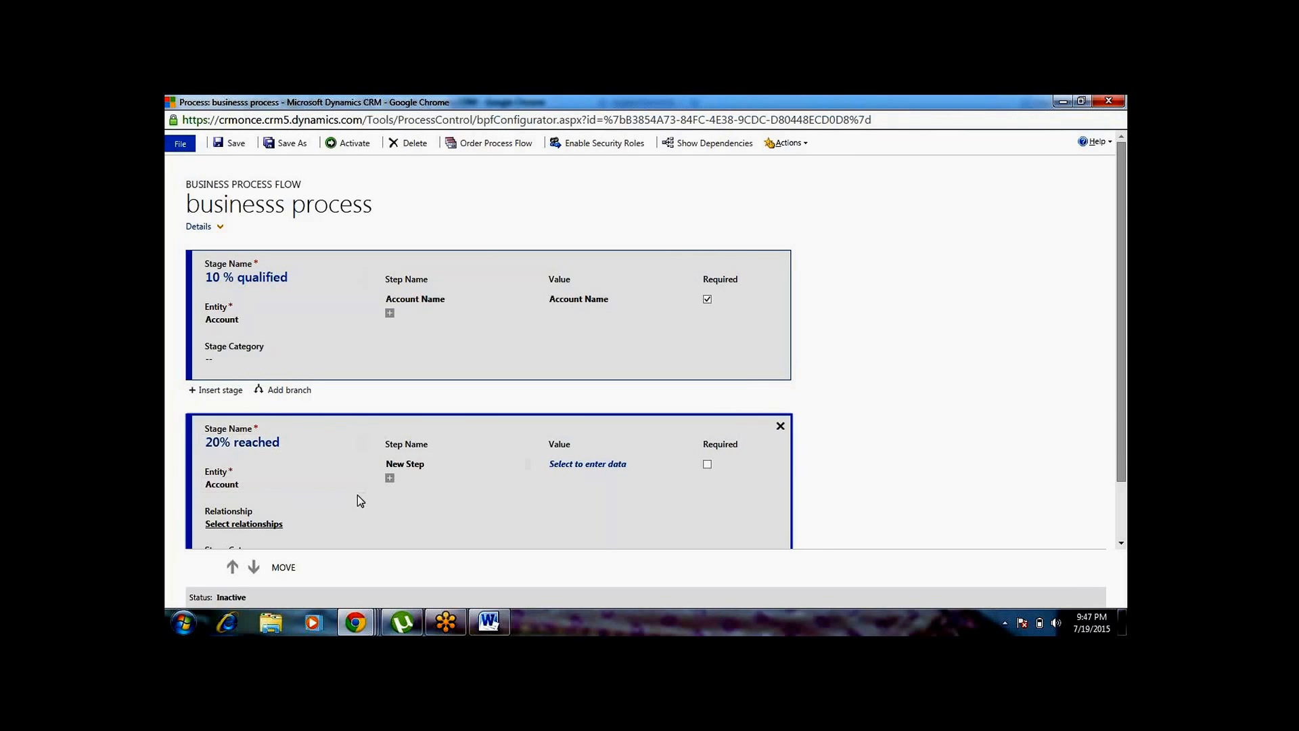
# Set the 20% reached stage's step to the Account Number field and mark it as required
pyautogui.click(604, 468)
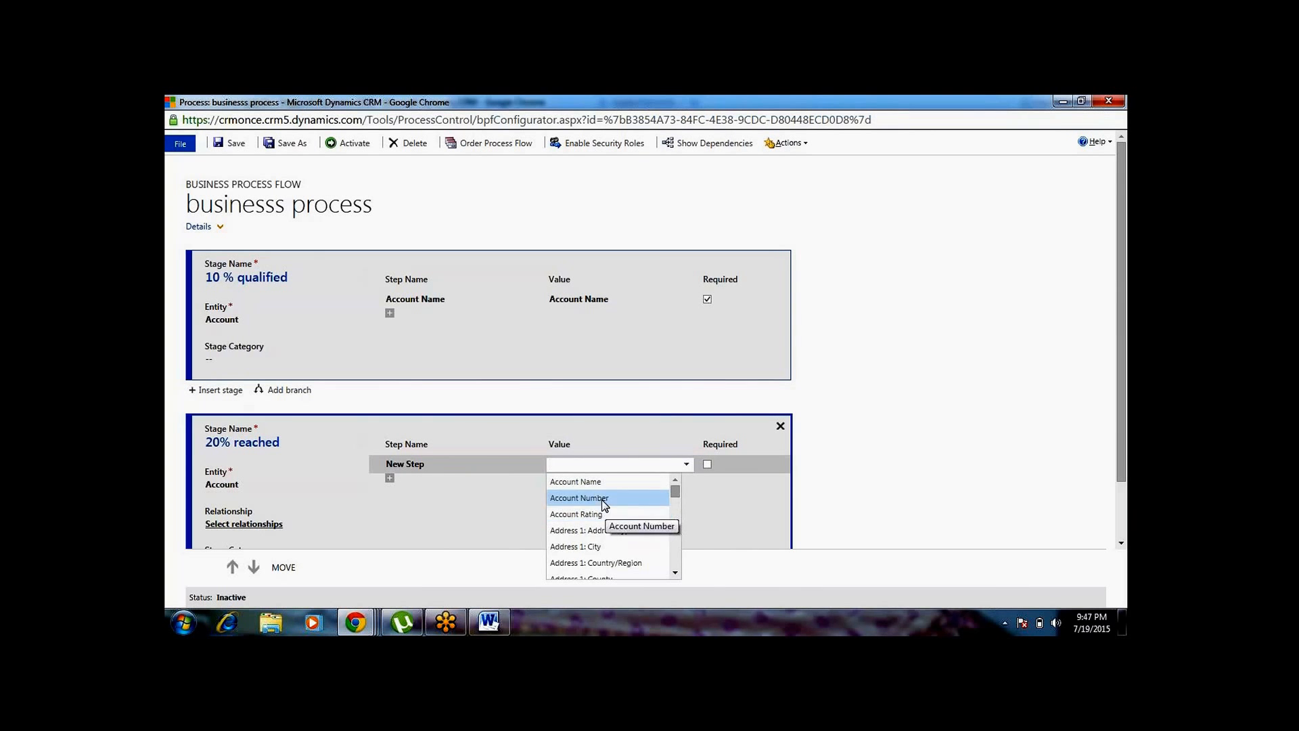
pyautogui.click(603, 499)
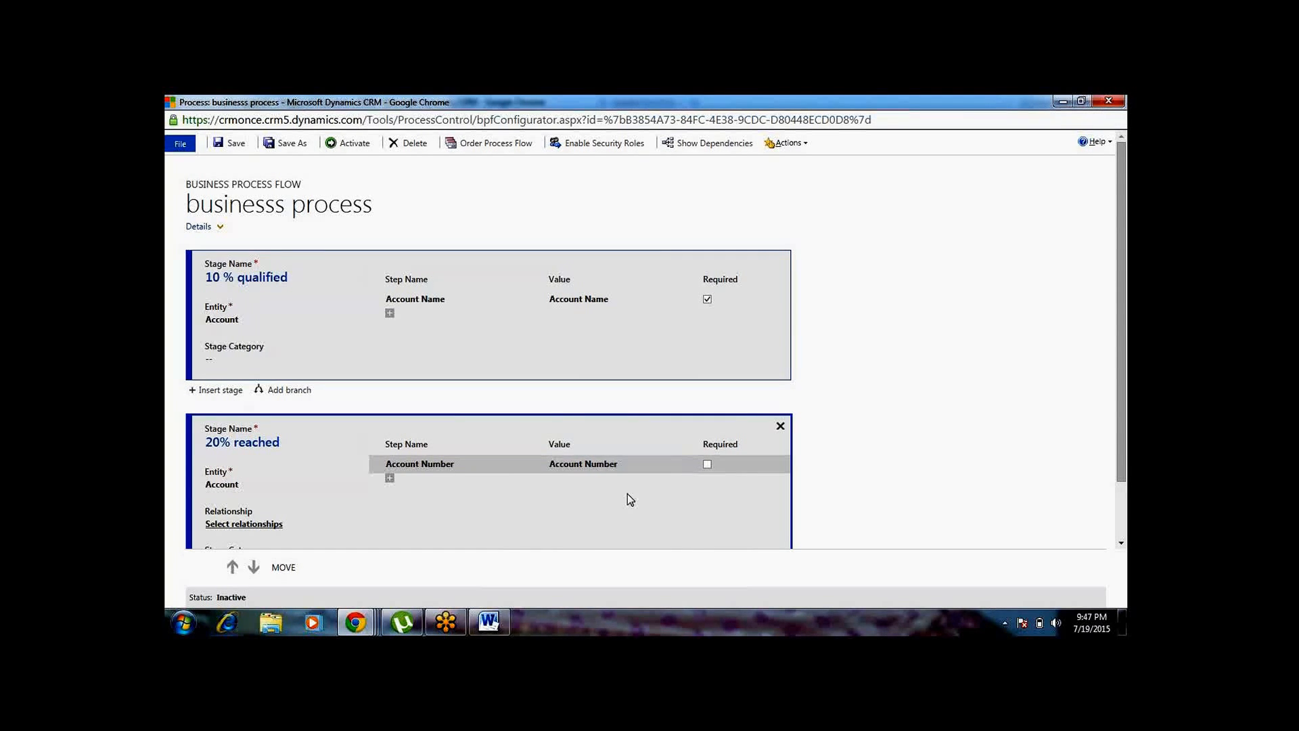
pyautogui.click(708, 465)
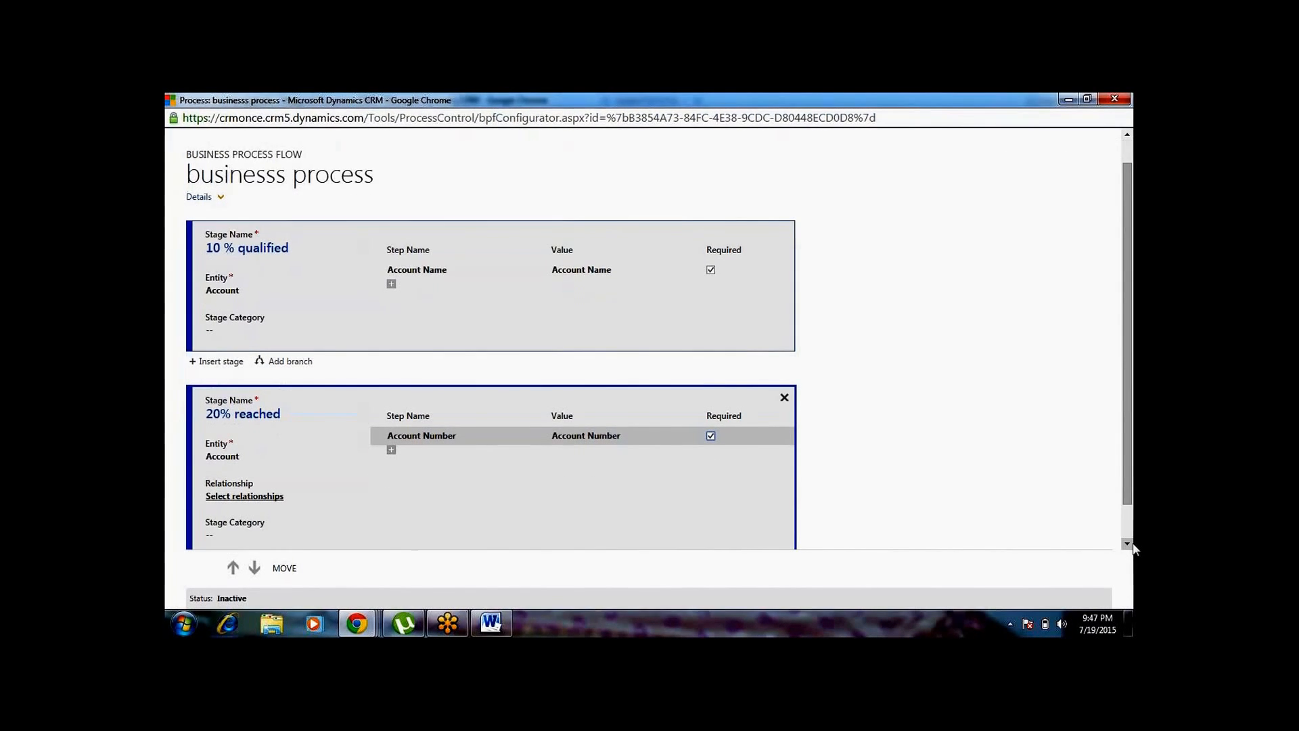
# Add a branch after the 20% reached stage with the condition Account Name Equals the value "x" and save the condition
pyautogui.scroll(-1, 1128, 542)
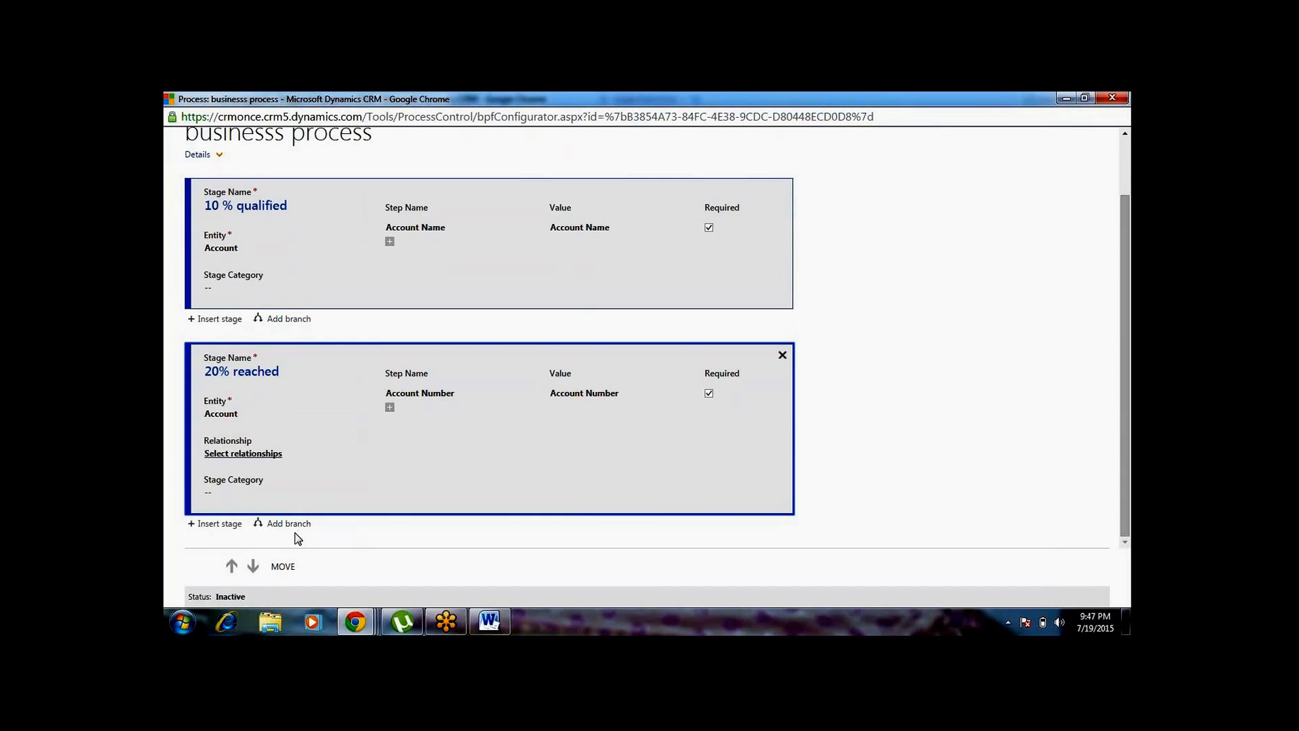
pyautogui.click(296, 522)
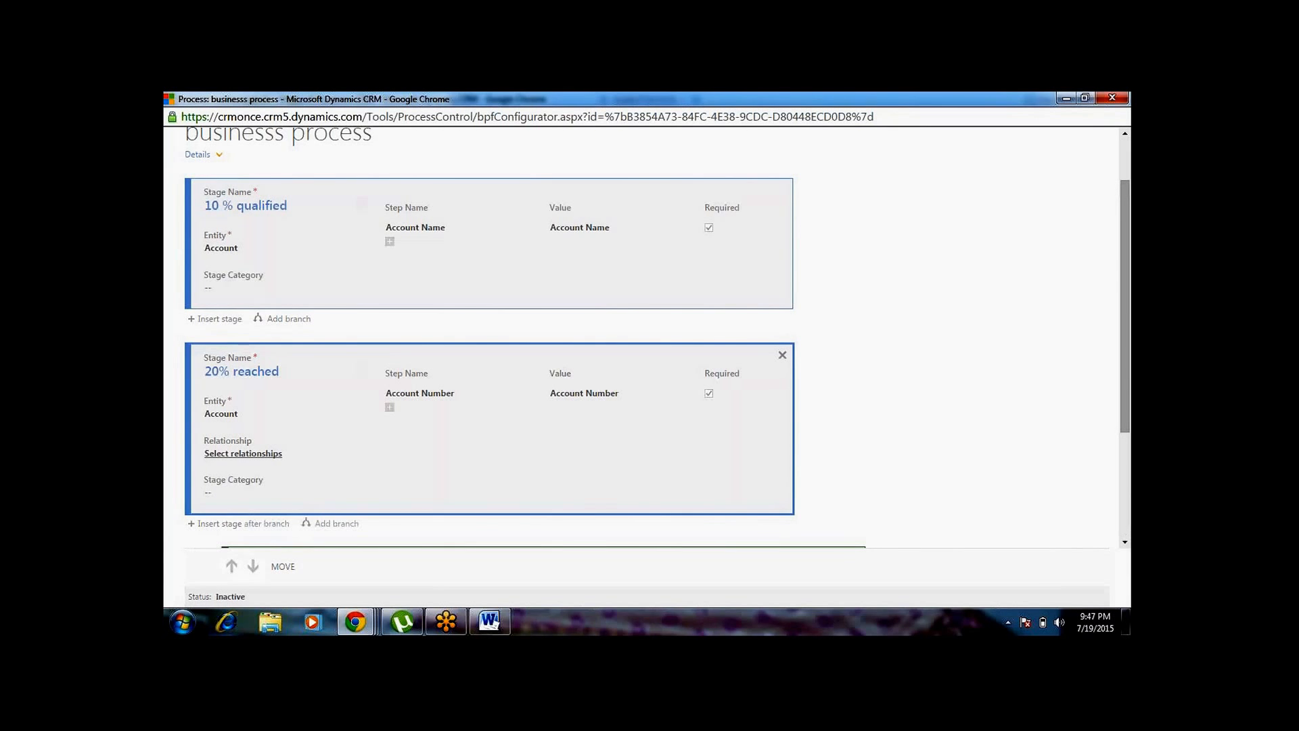
pyautogui.click(1125, 542)
pyautogui.click(1123, 543)
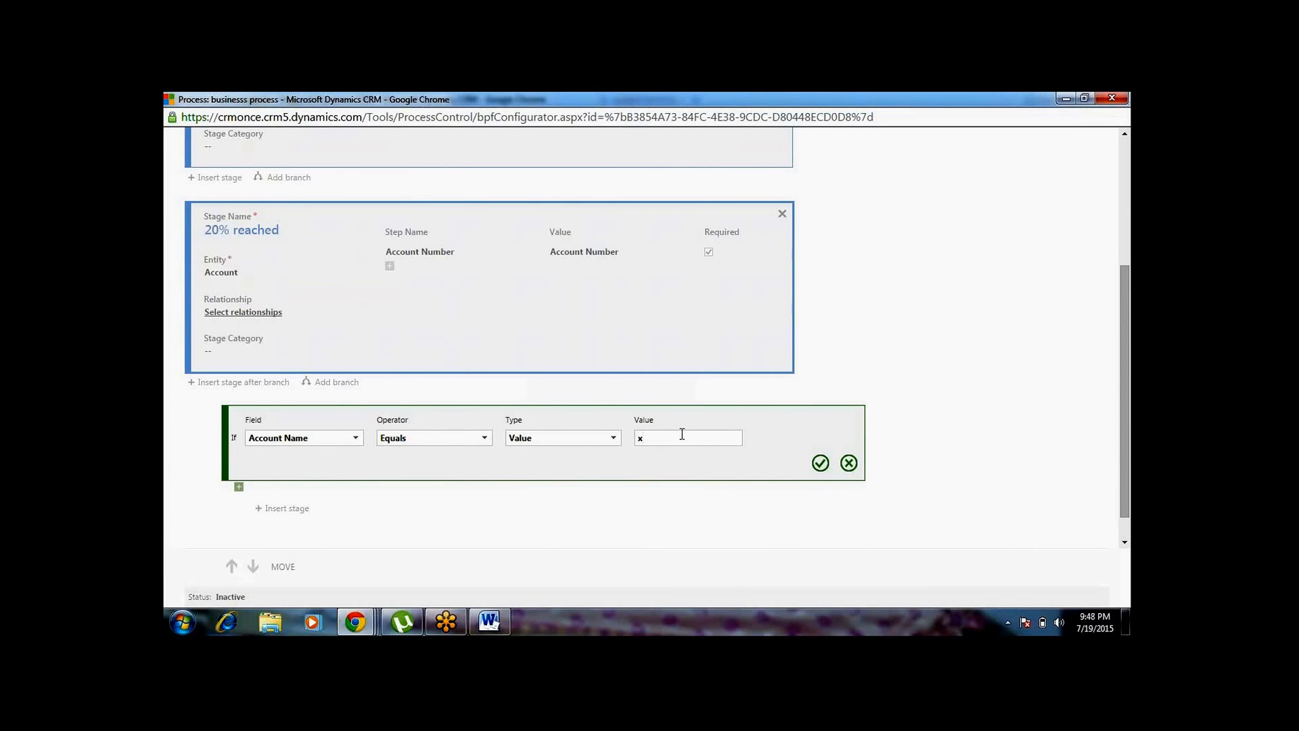
pyautogui.click(822, 464)
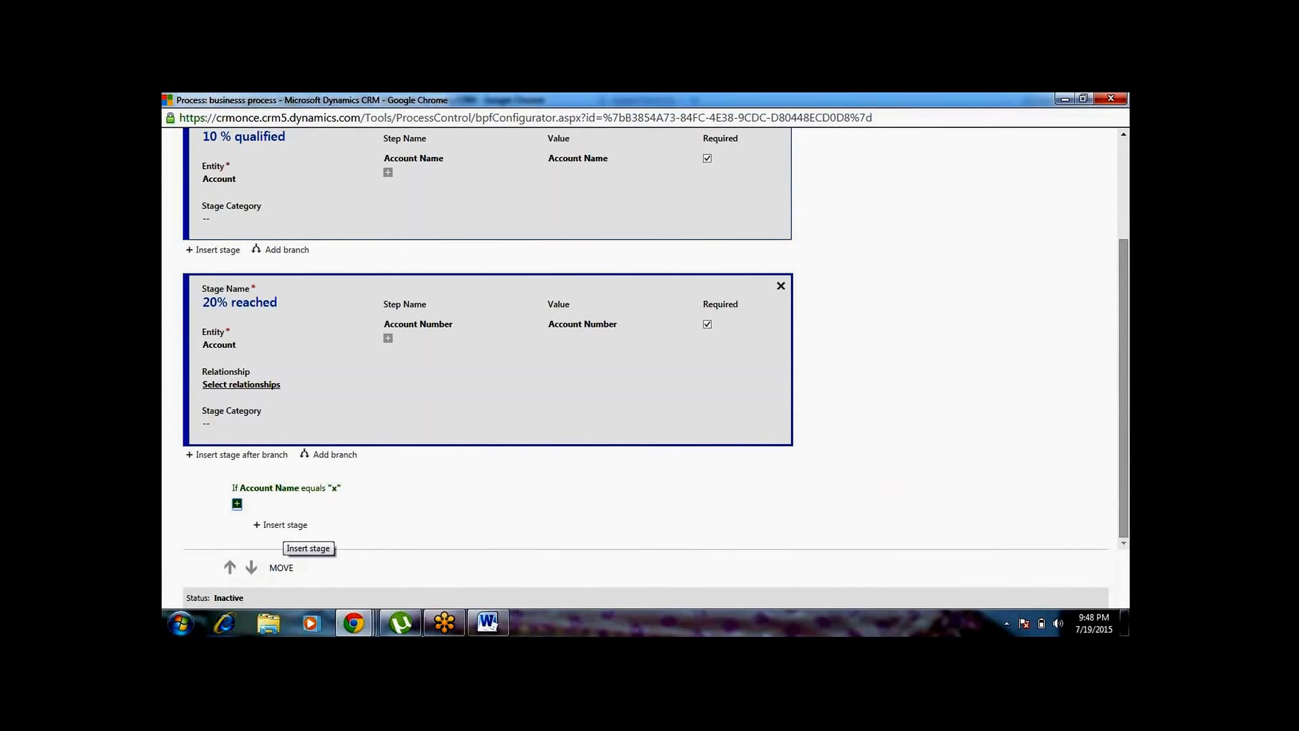
# Insert a stage under the Account Name condition and name it "40%"
pyautogui.click(285, 527)
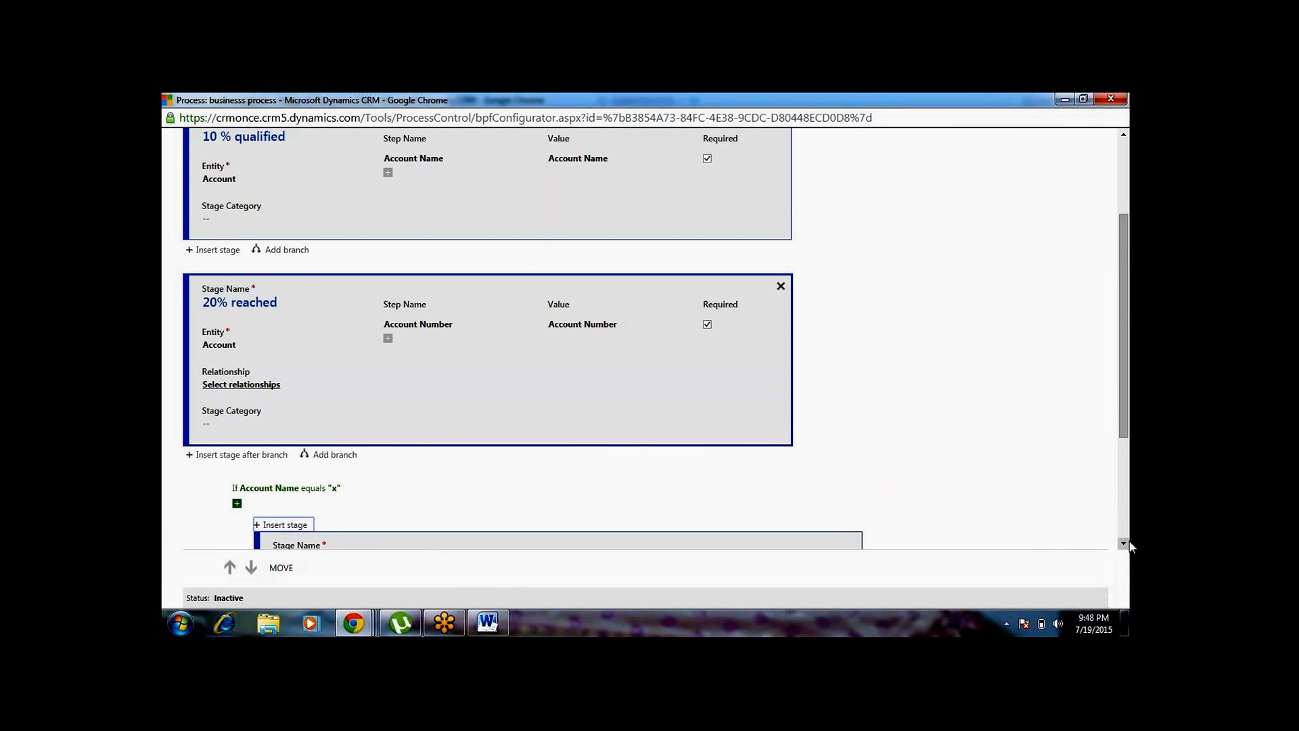
pyautogui.click(1124, 544)
pyautogui.click(1124, 545)
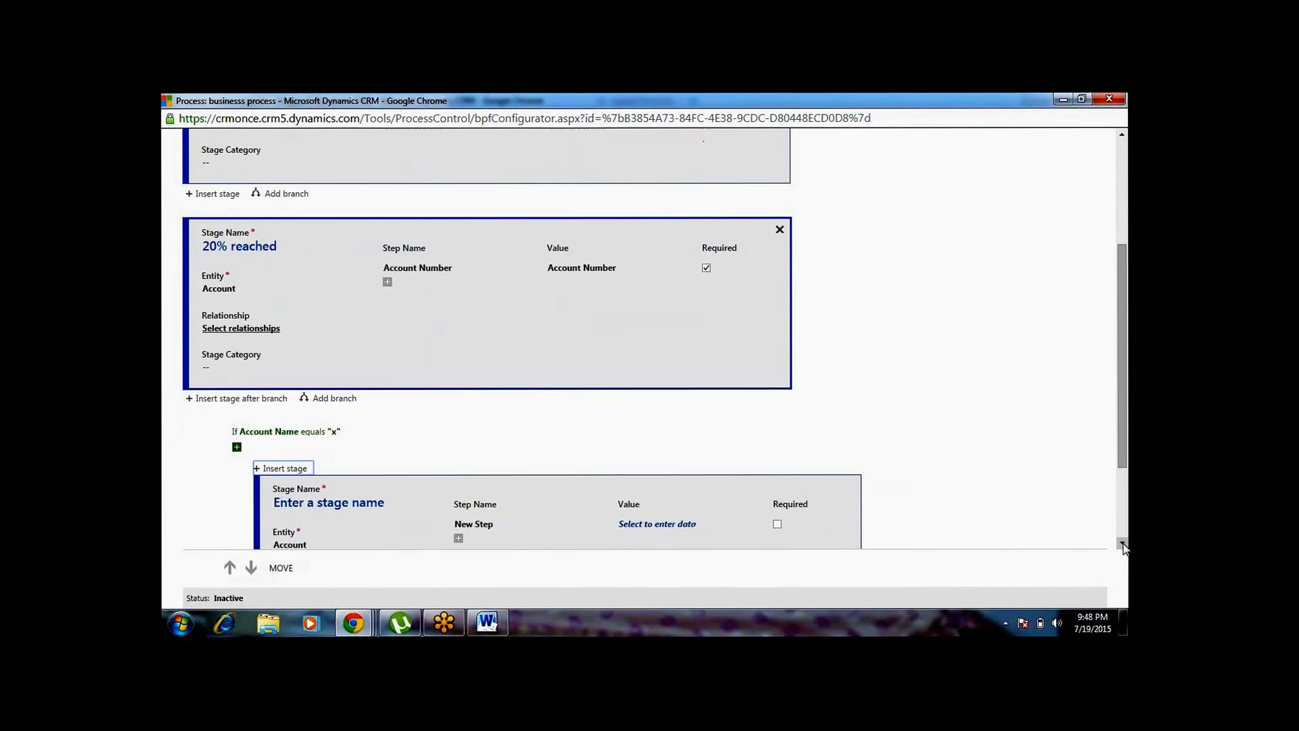
pyautogui.click(1124, 544)
pyautogui.click(1125, 544)
pyautogui.click(1124, 545)
pyautogui.click(1124, 545)
pyautogui.click(1124, 545)
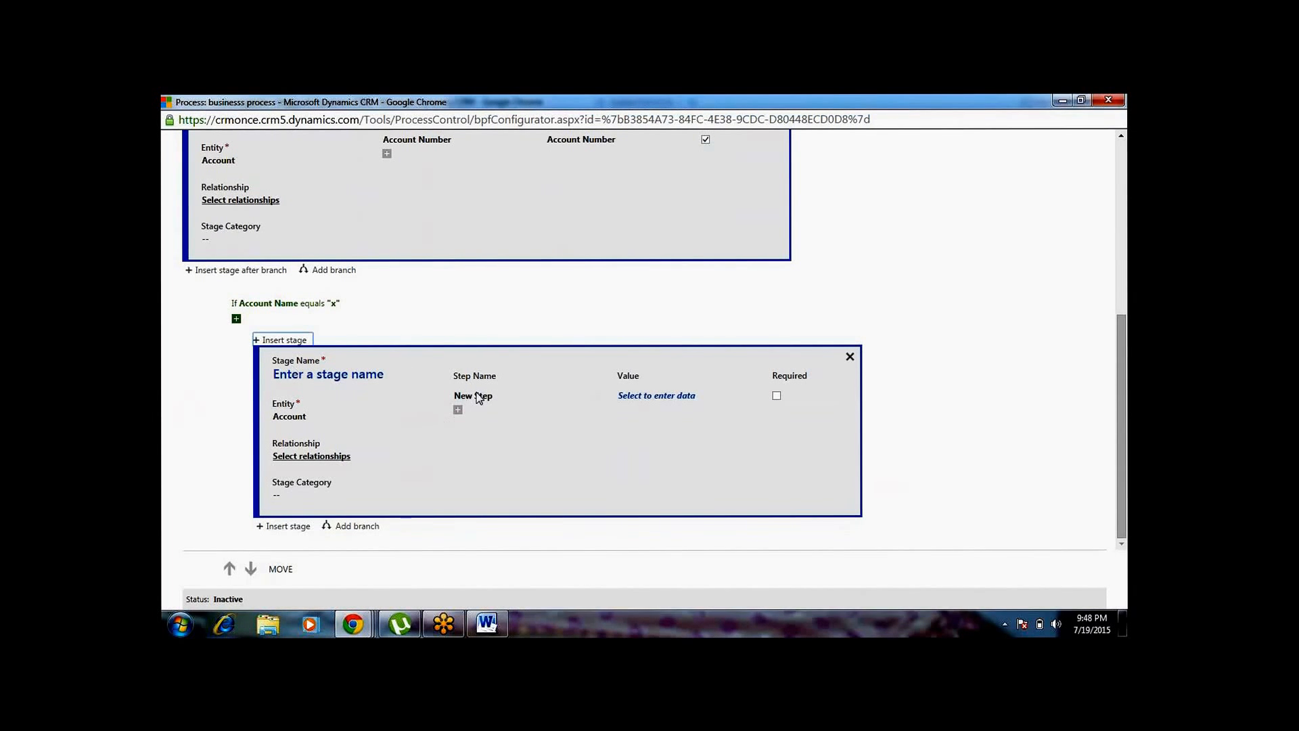
pyautogui.click(399, 387)
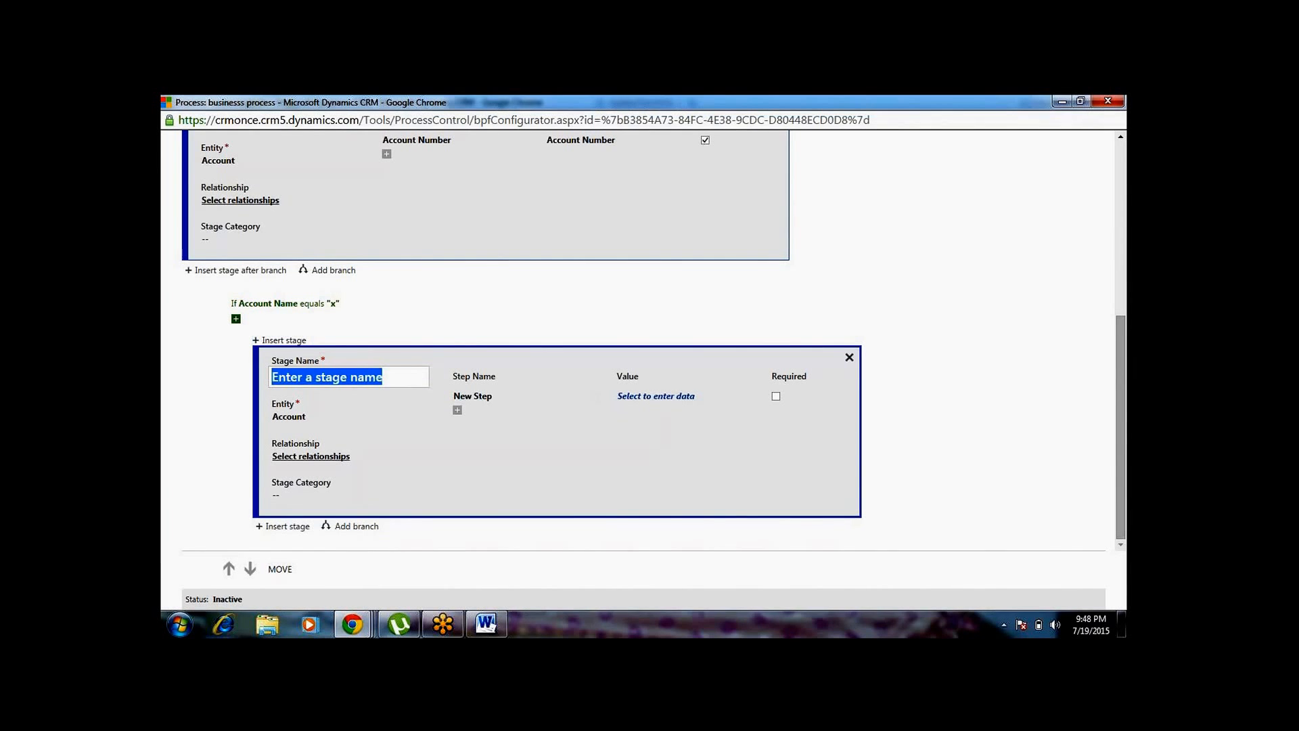
pyautogui.press('BackSpace')
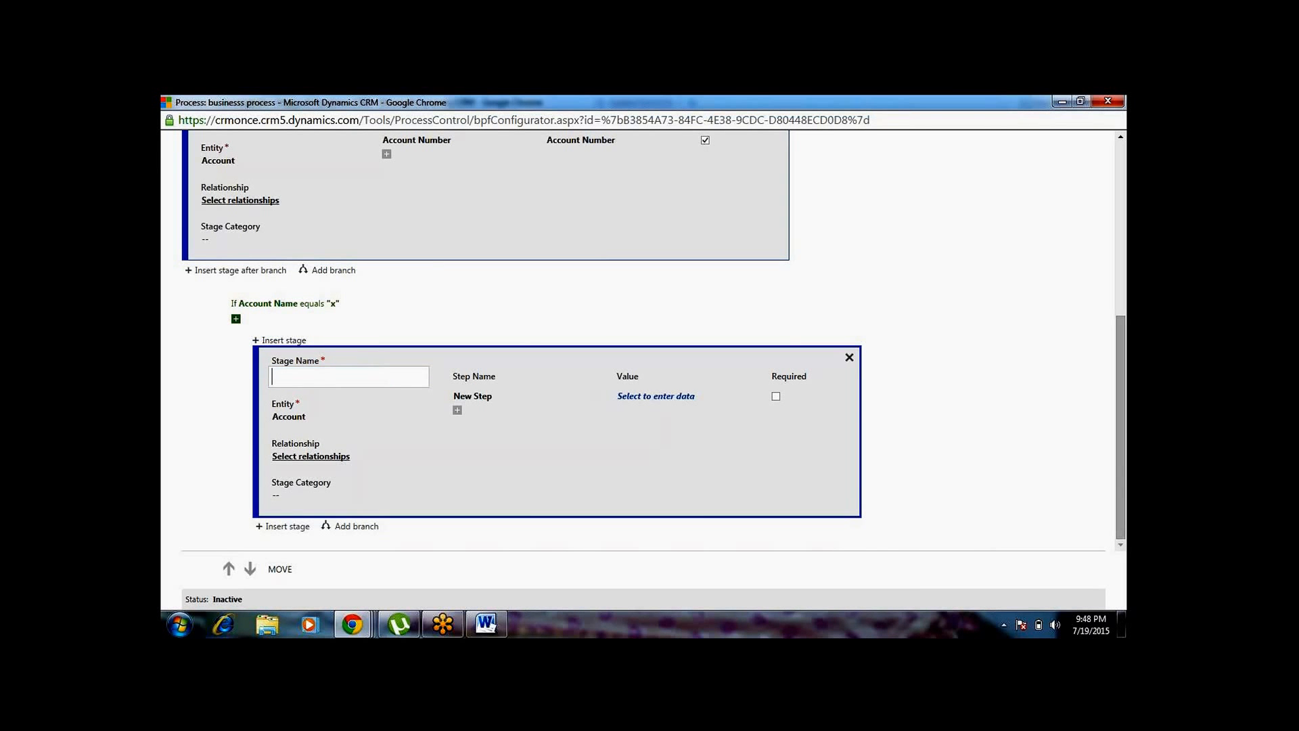
pyautogui.press('BackSpace')
pyautogui.write('40%')
# Set the 40% stage's step to the Account Name field and review the flow's stages from first to last
pyautogui.click(638, 399)
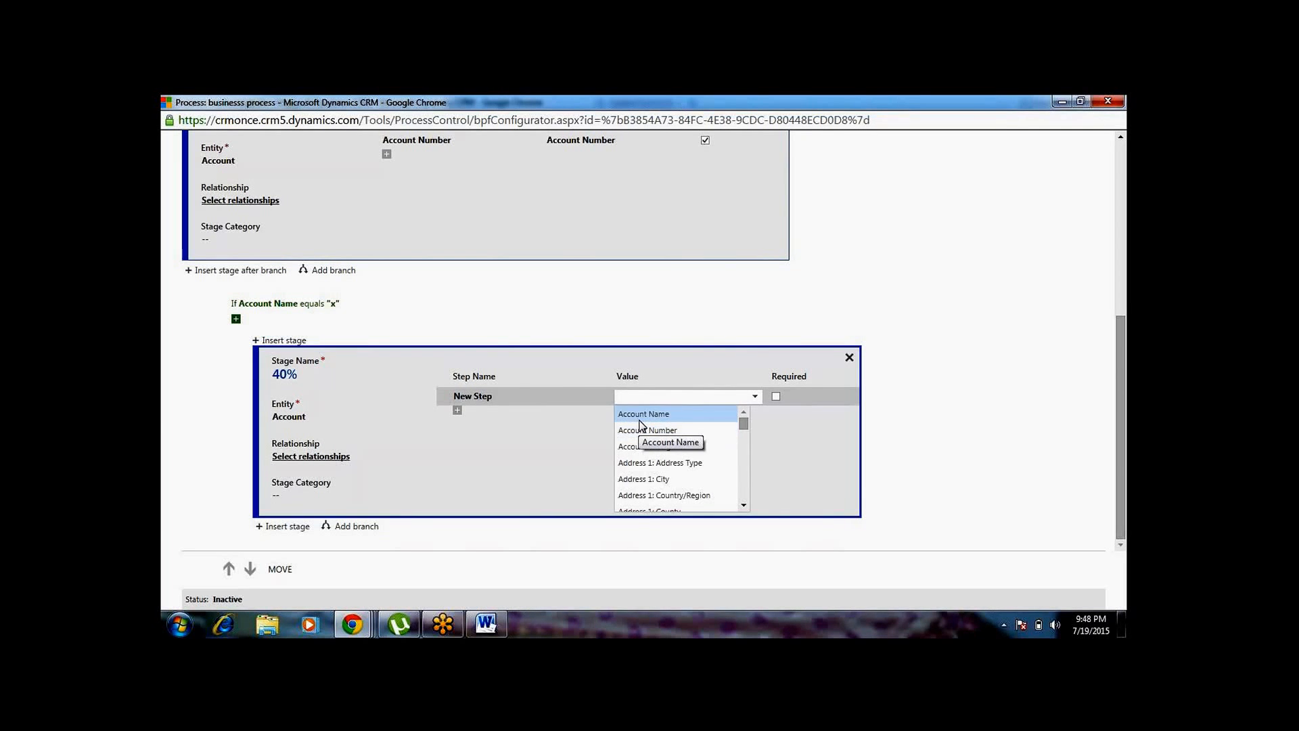
pyautogui.click(642, 415)
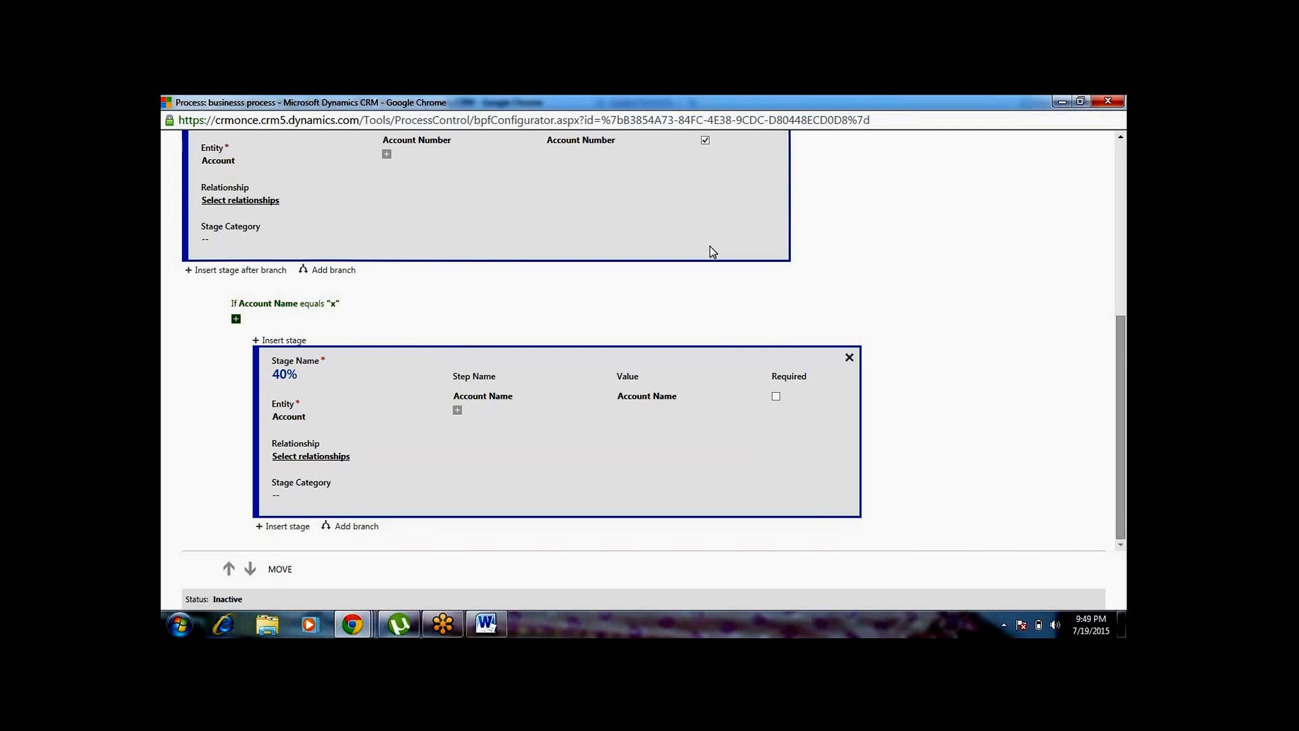
pyautogui.click(1125, 237)
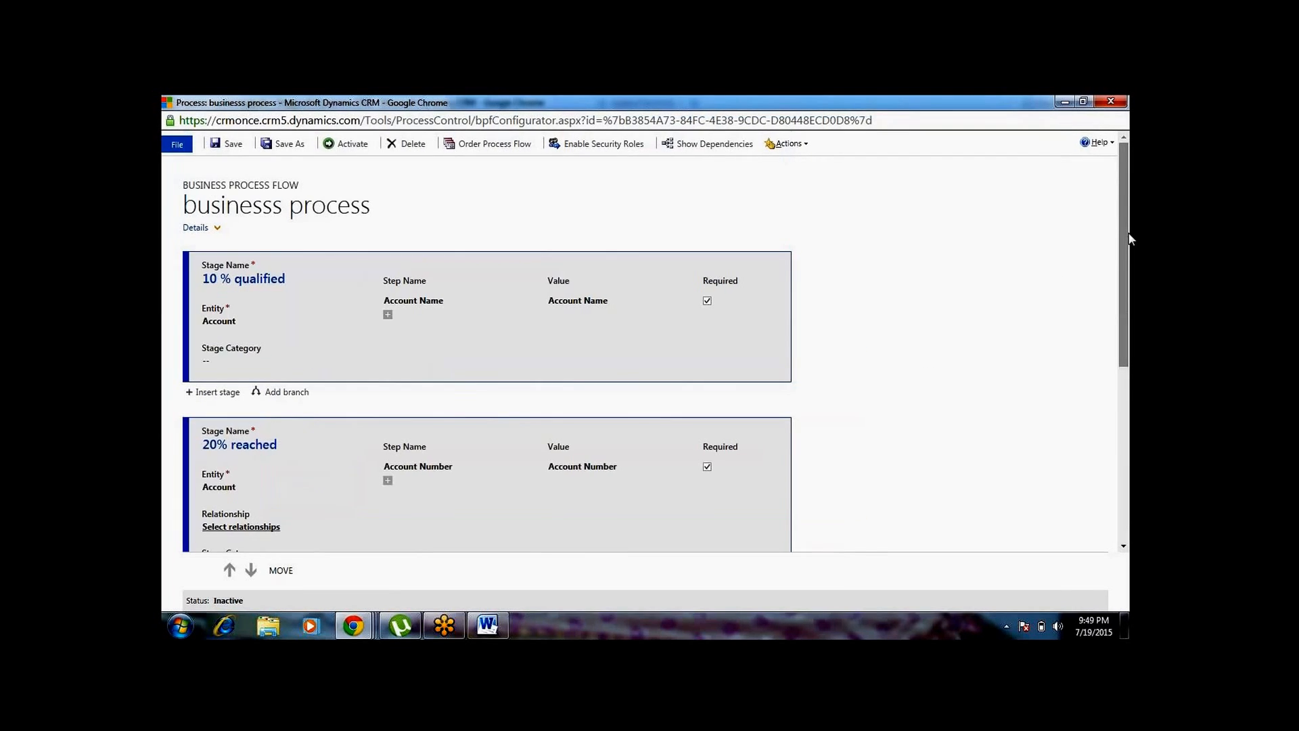
pyautogui.click(1152, 505)
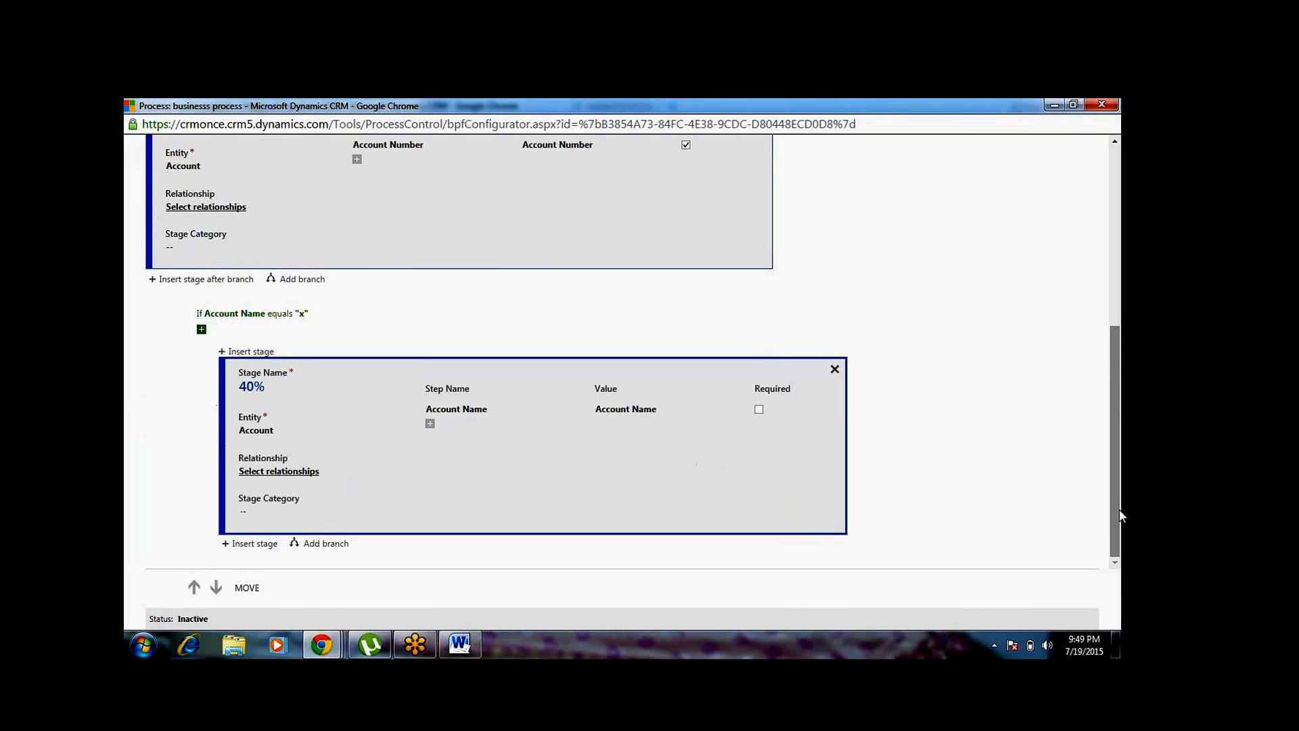
# Try to save the business process flow and check the Account Name branch condition for the error
pyautogui.click(1137, 323)
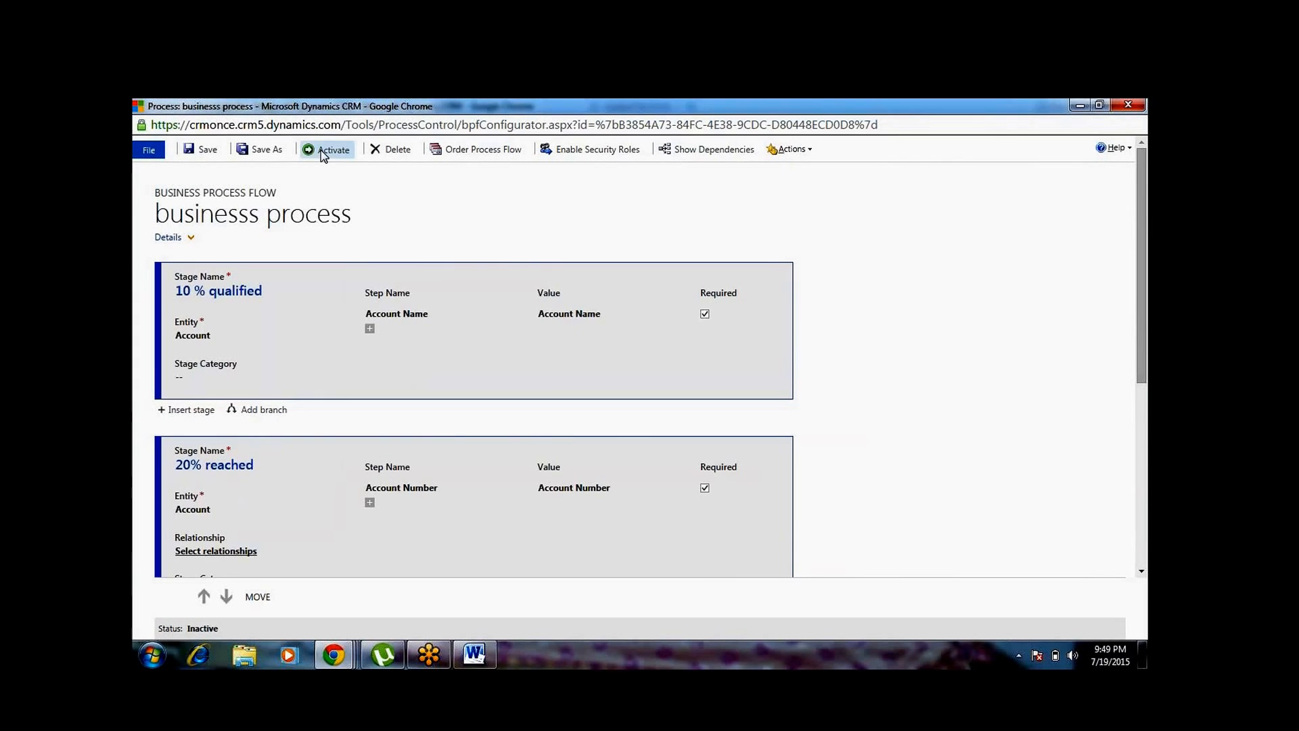
pyautogui.click(219, 150)
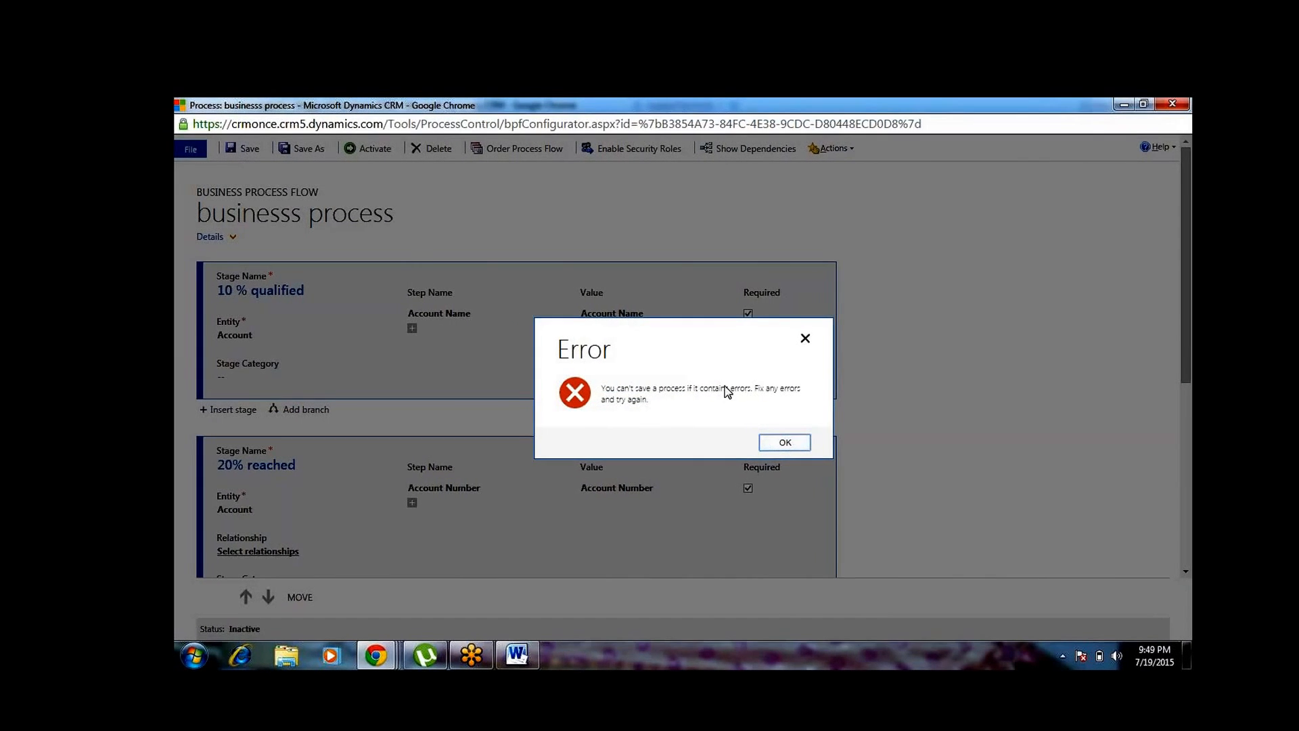
pyautogui.click(687, 461)
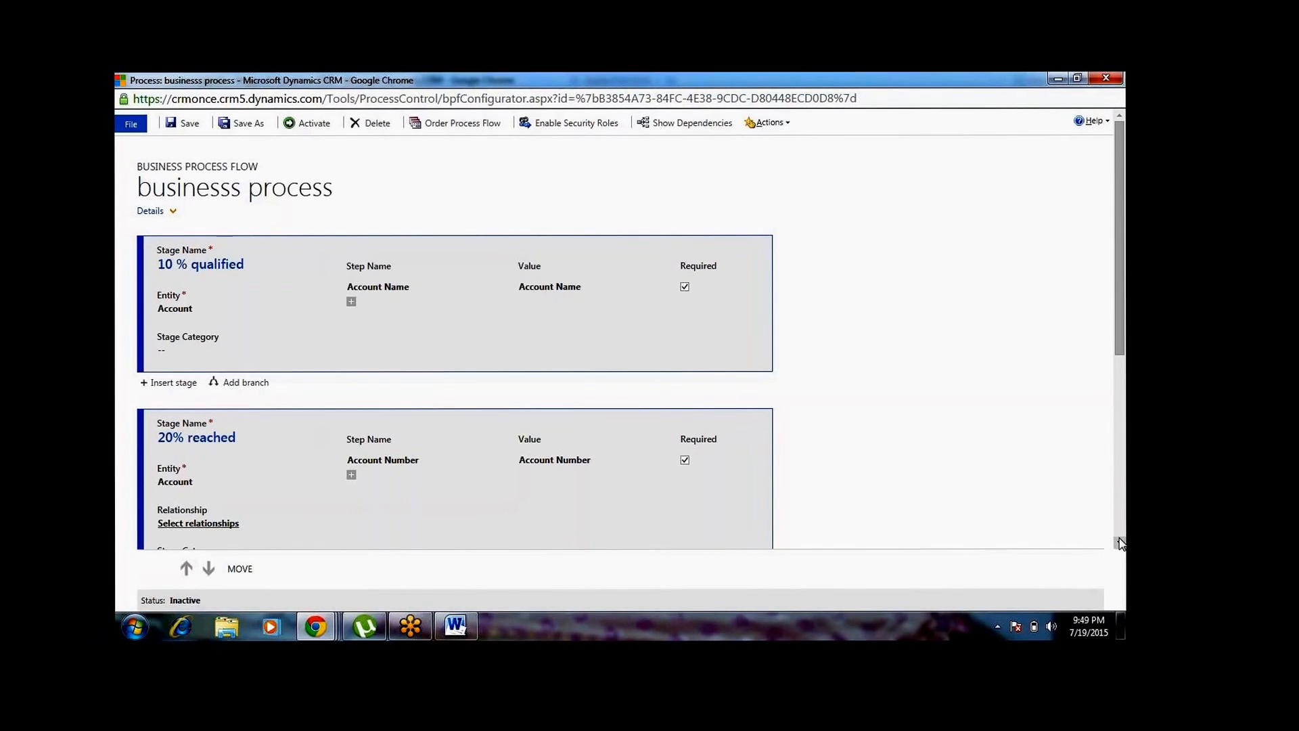
pyautogui.click(1116, 542)
pyautogui.click(1115, 543)
pyautogui.click(1115, 542)
pyautogui.click(1116, 542)
pyautogui.click(1139, 541)
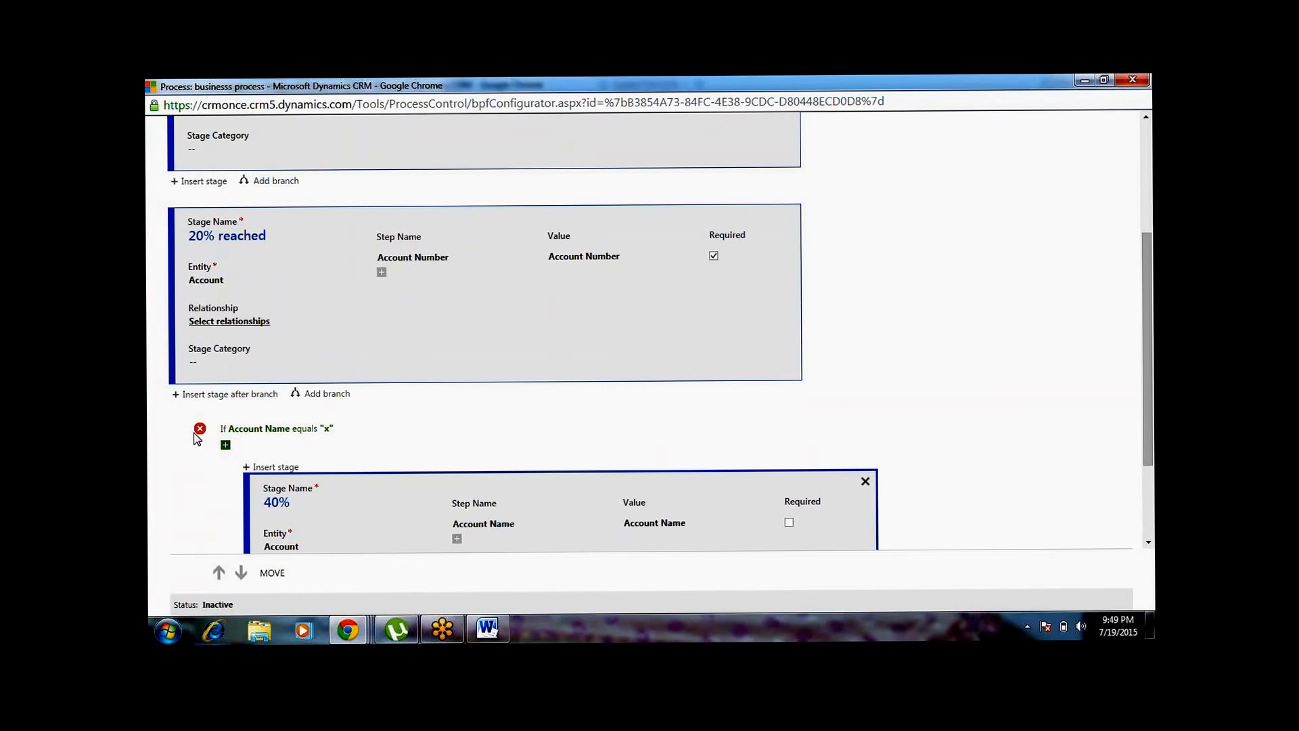
pyautogui.moveTo(198, 435)
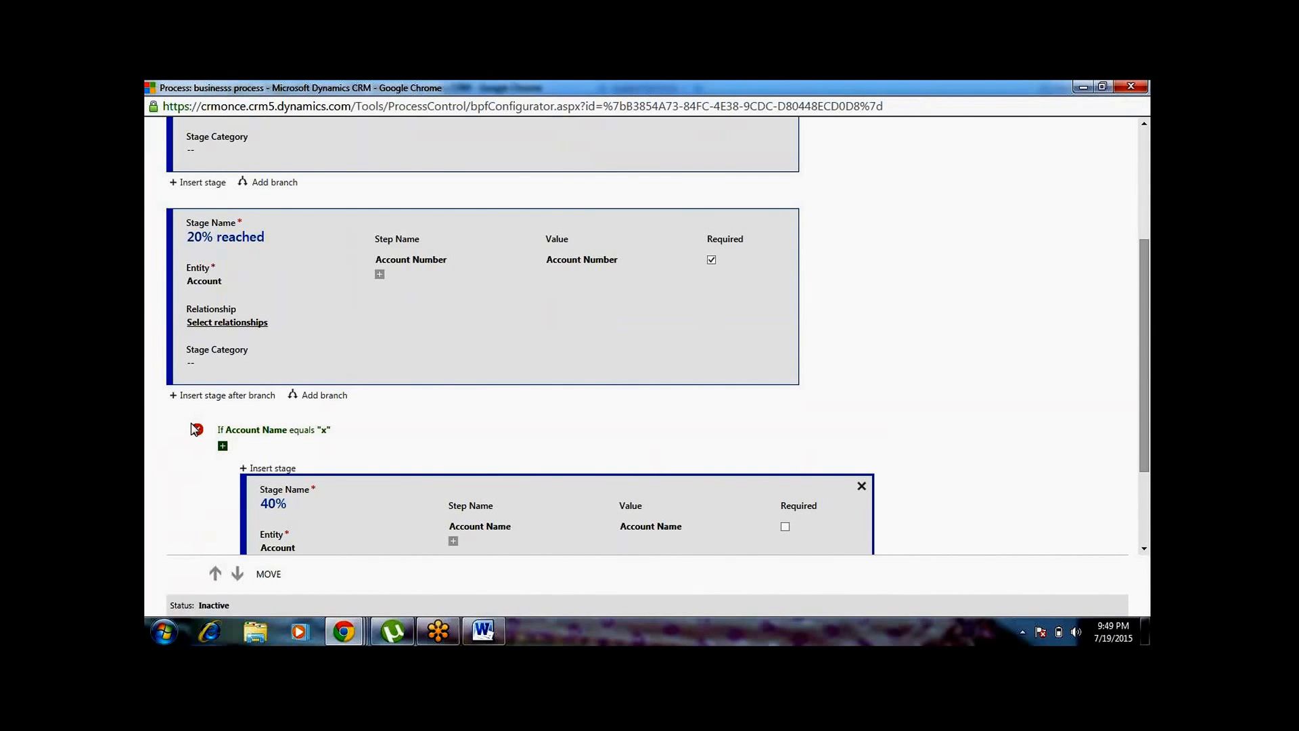
# Add a second step to the 20% reached stage and set it to the Account Name field
pyautogui.click(380, 274)
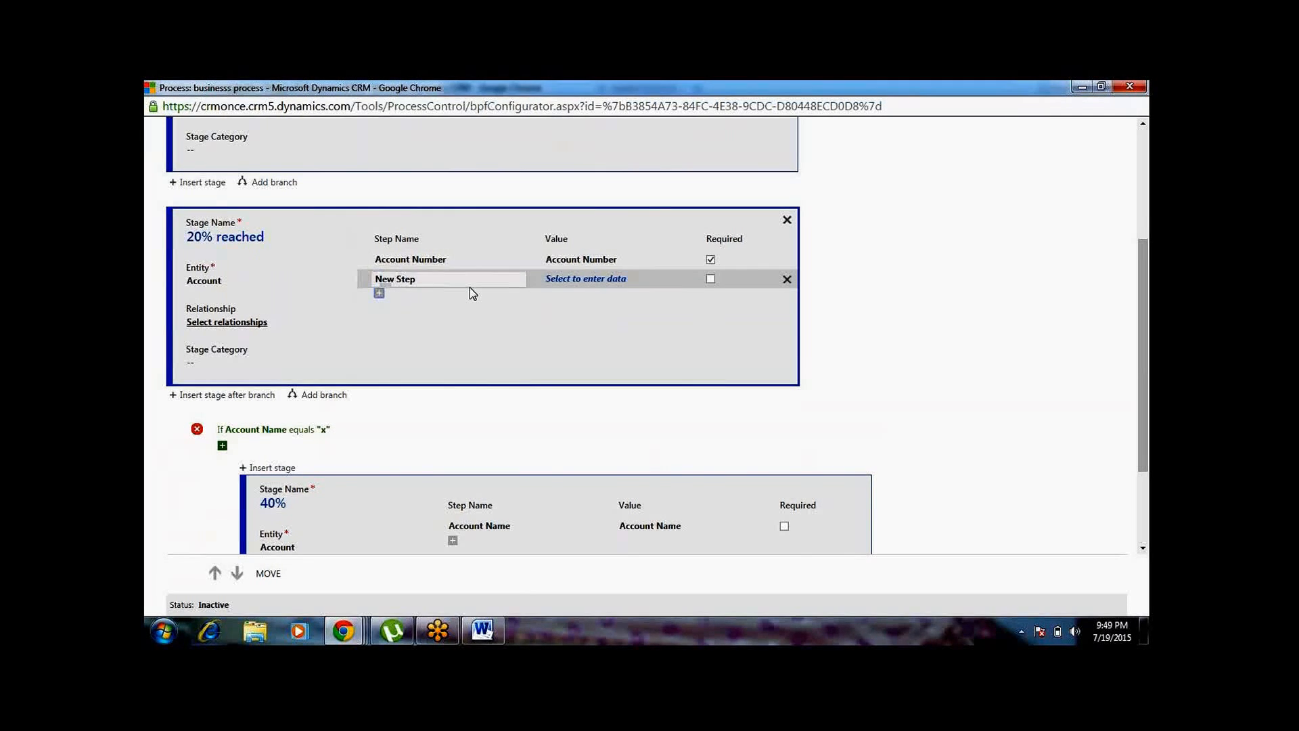
pyautogui.click(586, 279)
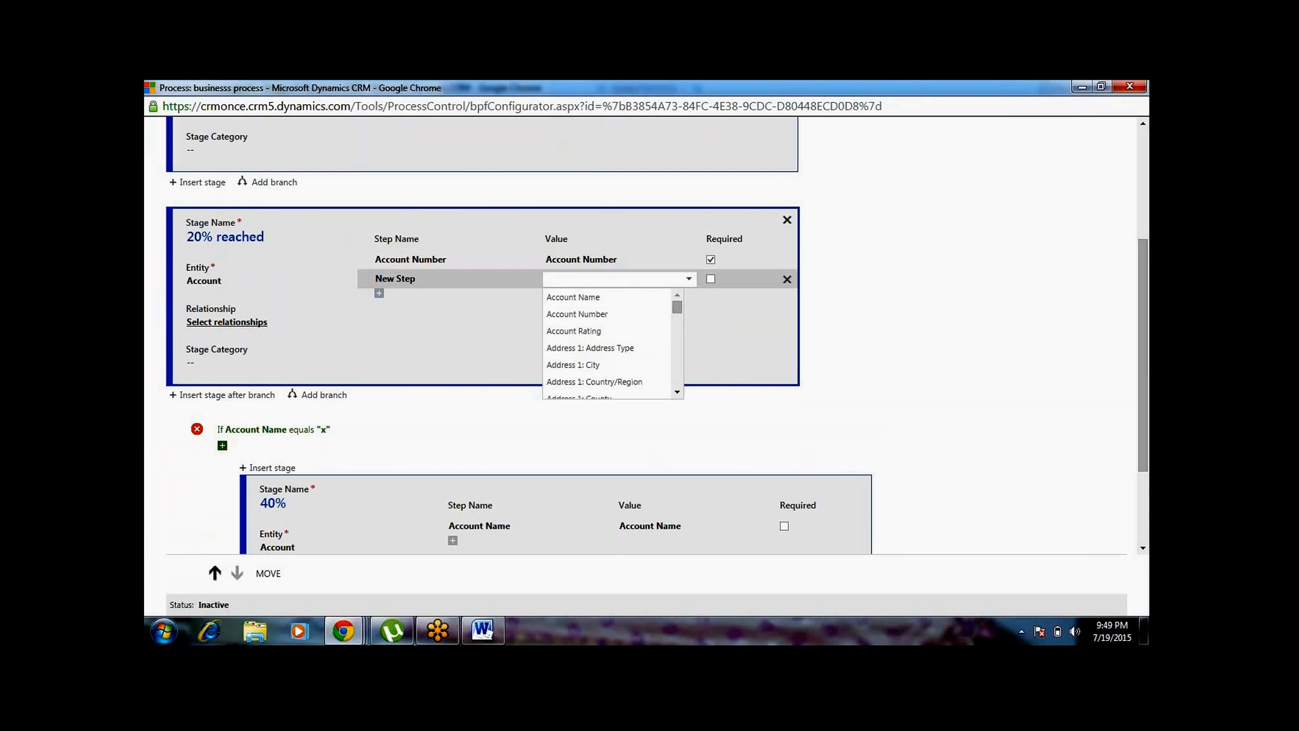
pyautogui.click(590, 297)
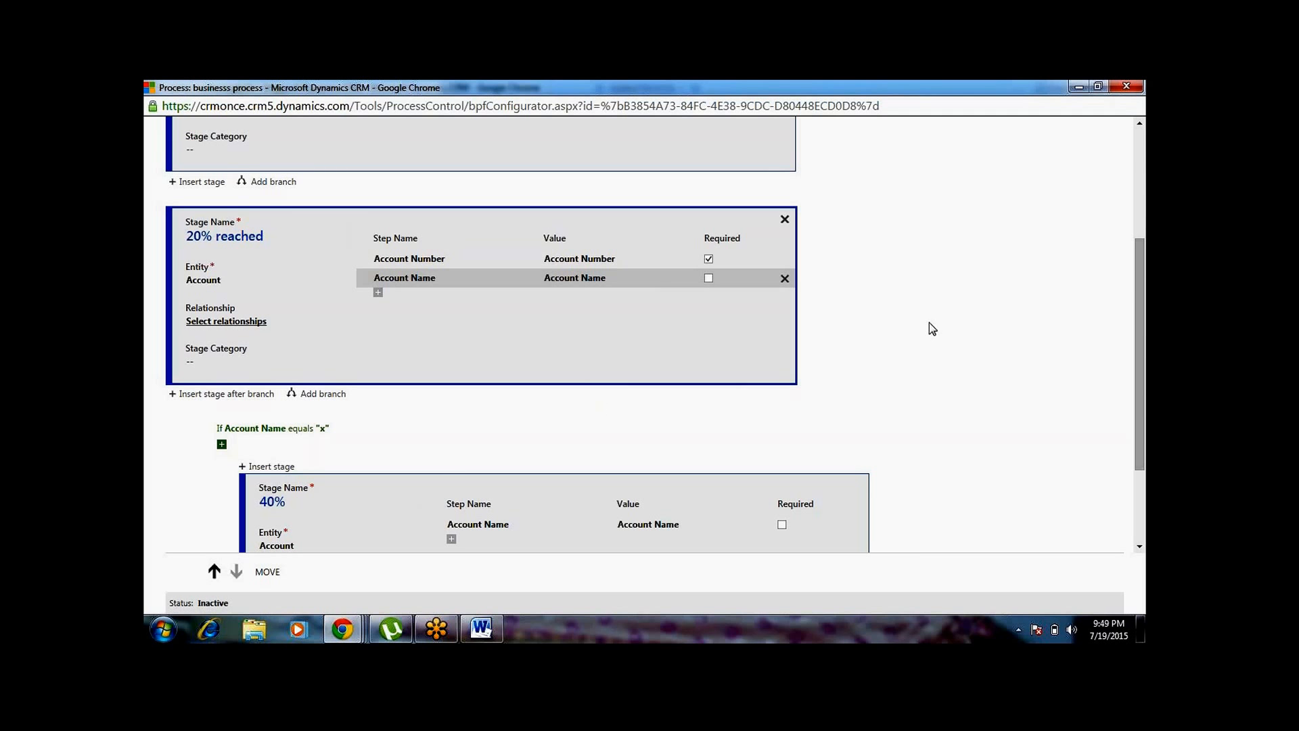
# Save the business process flow and activate it
pyautogui.click(1141, 145)
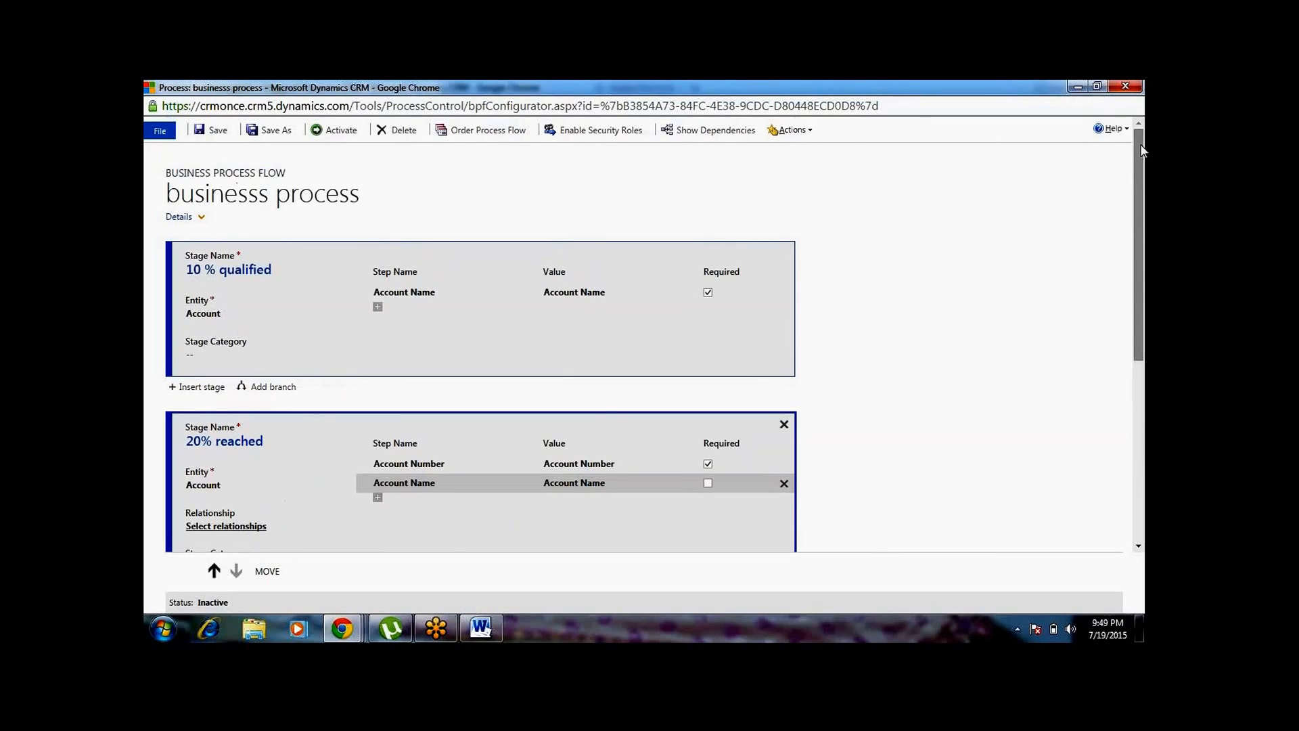
pyautogui.click(214, 130)
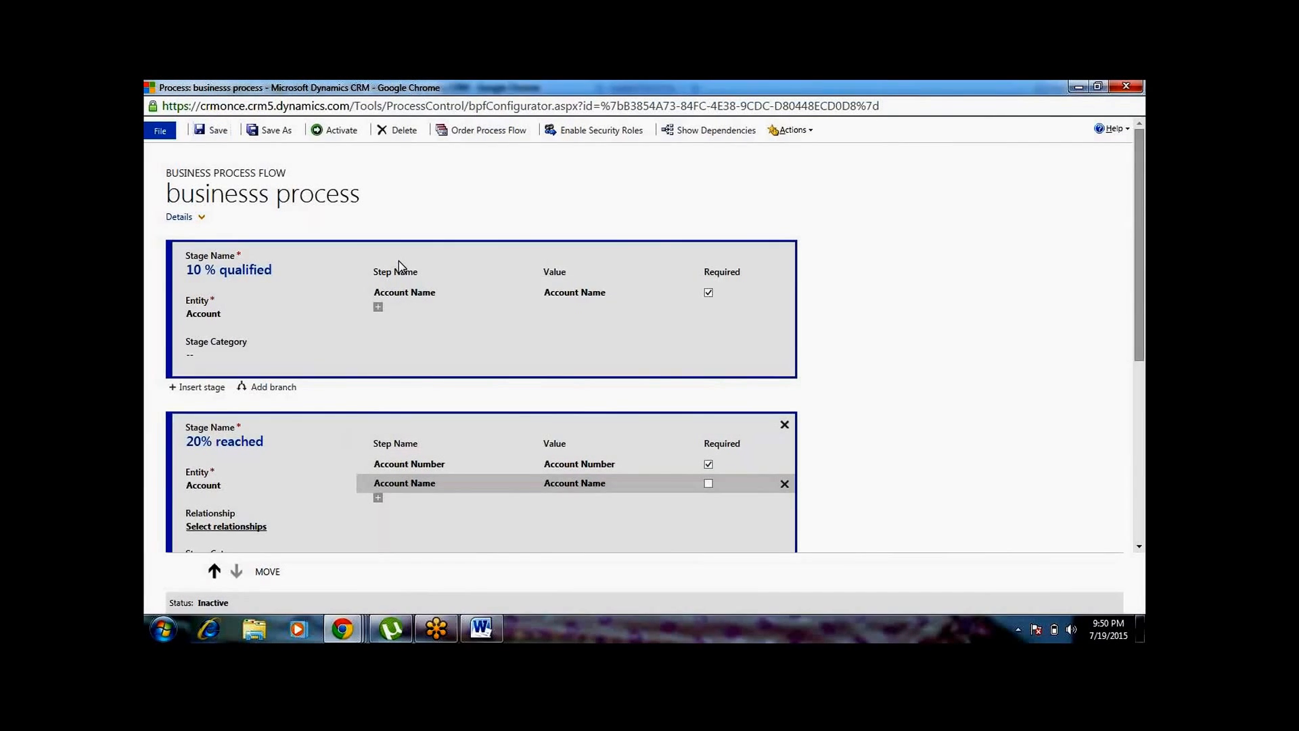
pyautogui.click(347, 130)
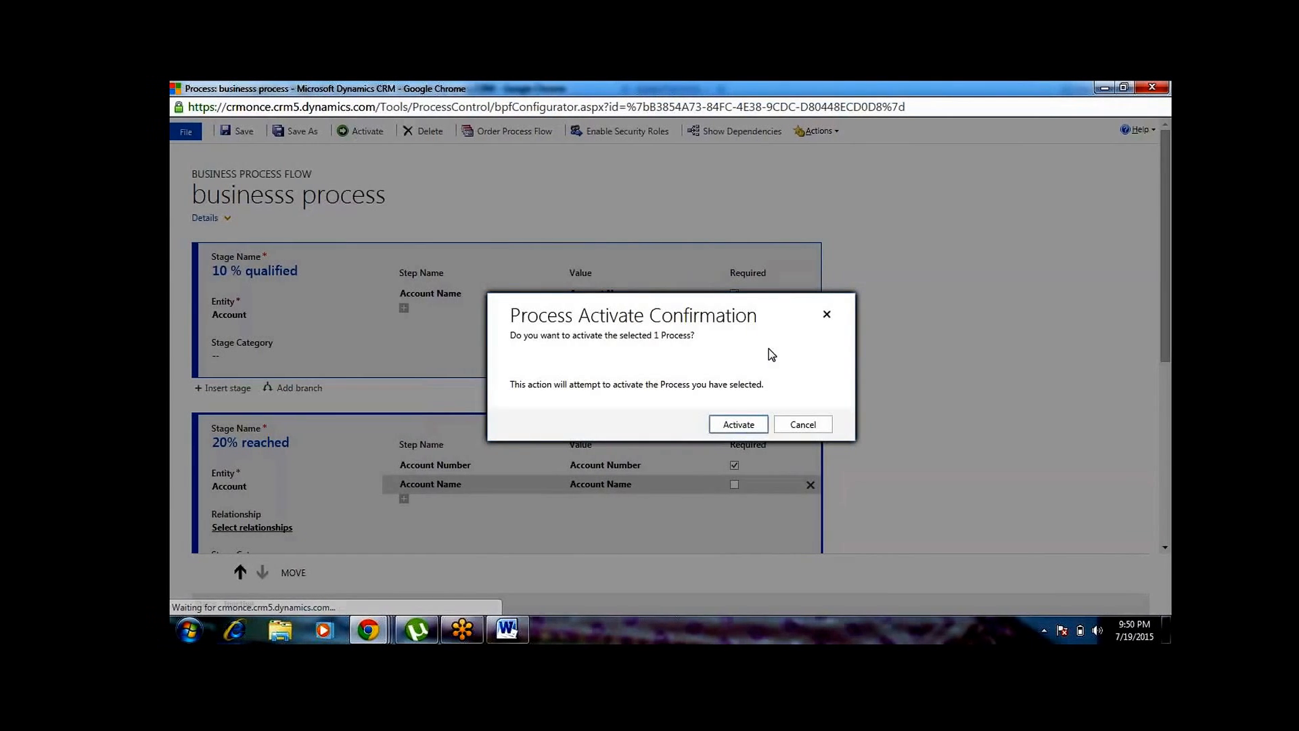
pyautogui.click(740, 424)
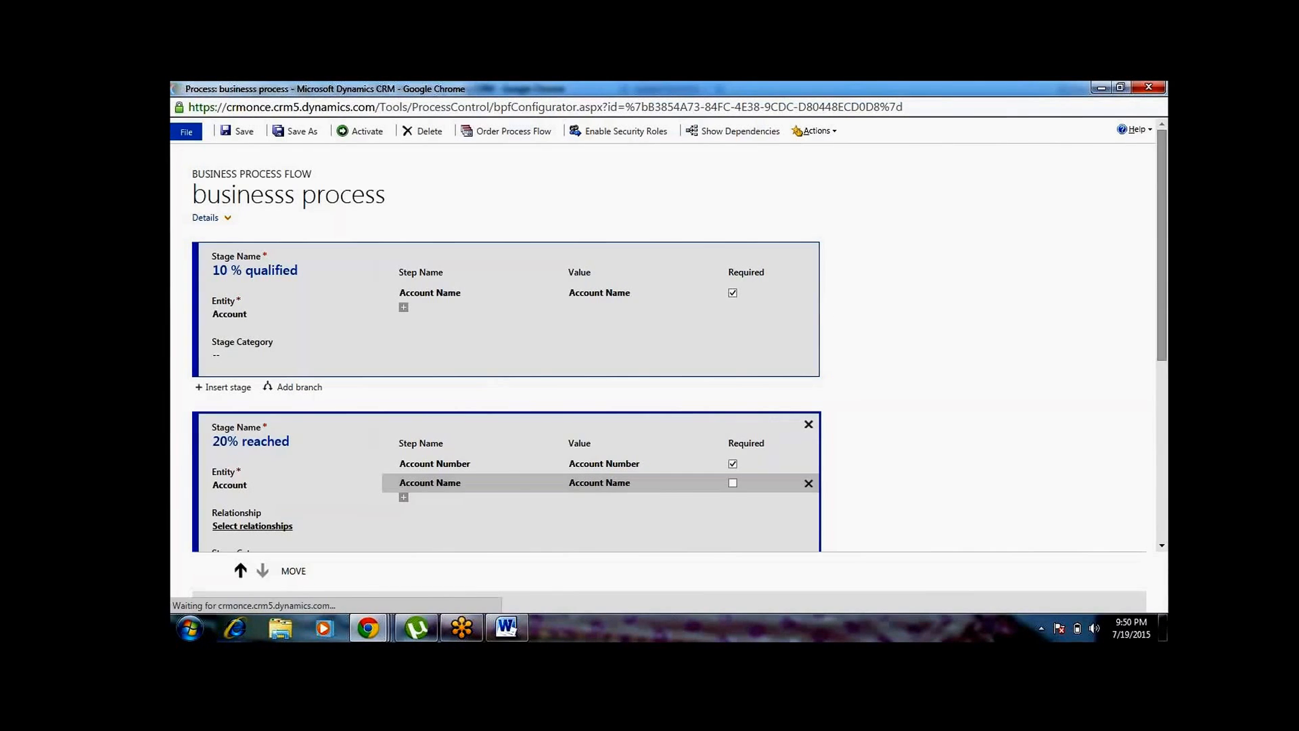
# Switch to the main CRM window, open the Sales accounts and start a new account record, dismissing the onload alert
pyautogui.moveTo(368, 635)
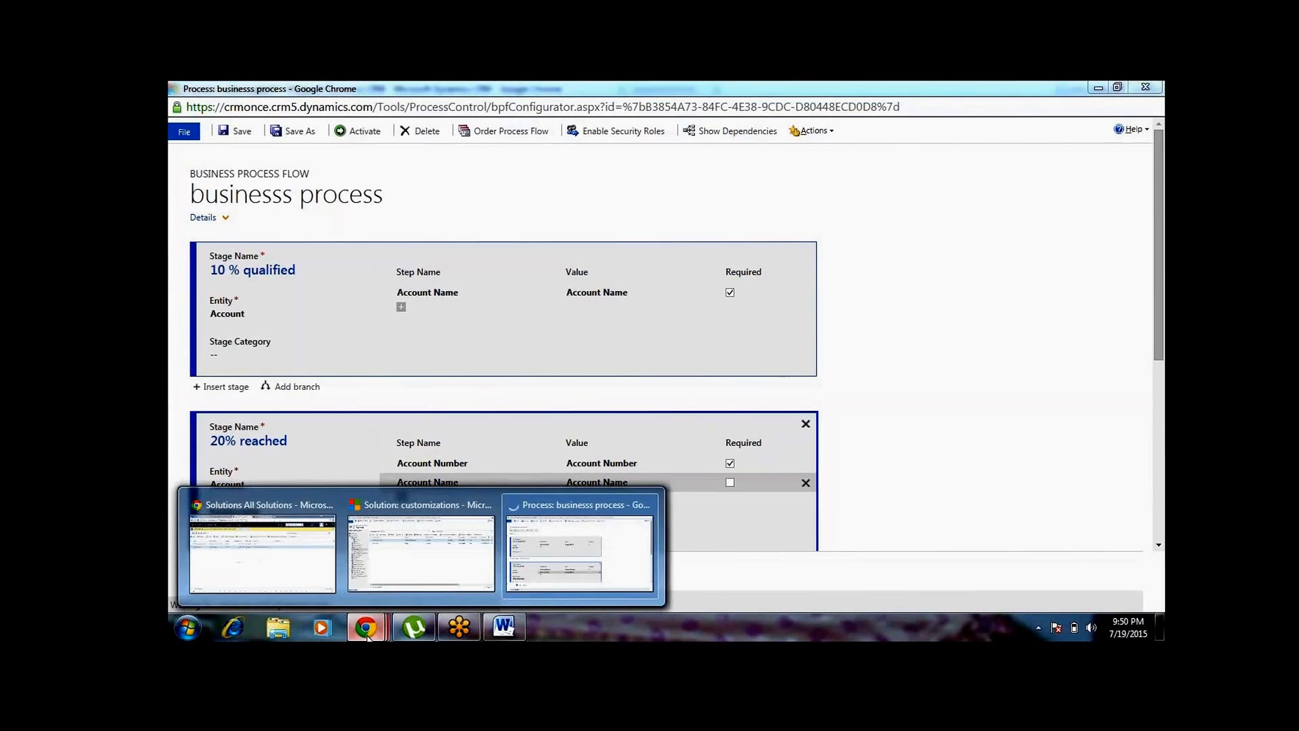
pyautogui.click(265, 578)
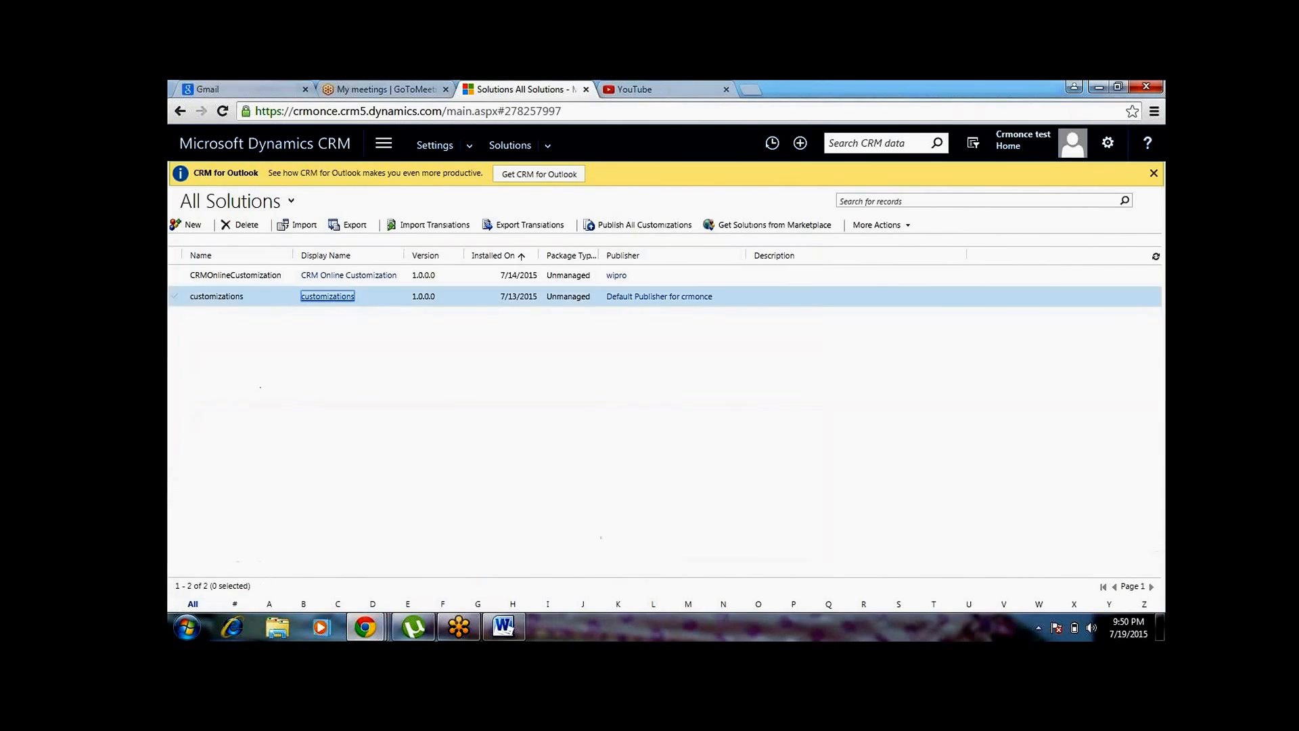
pyautogui.click(383, 143)
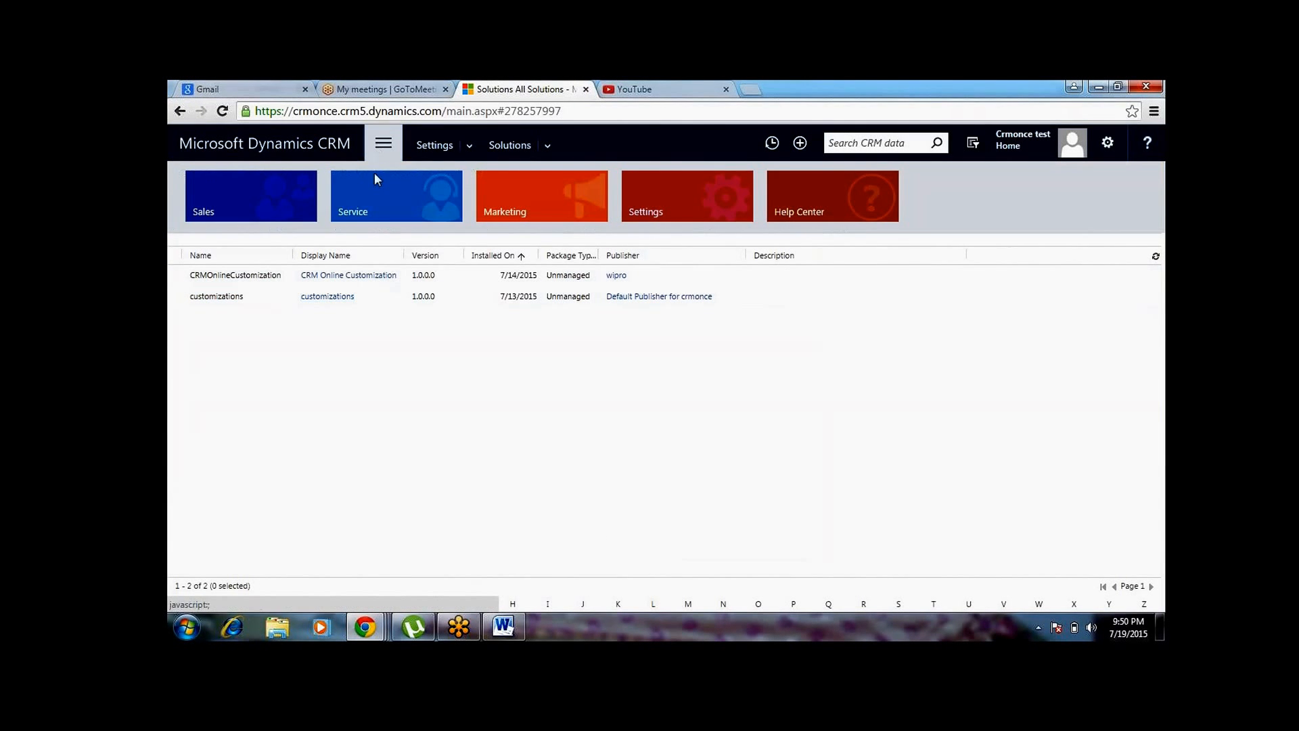
pyautogui.click(294, 202)
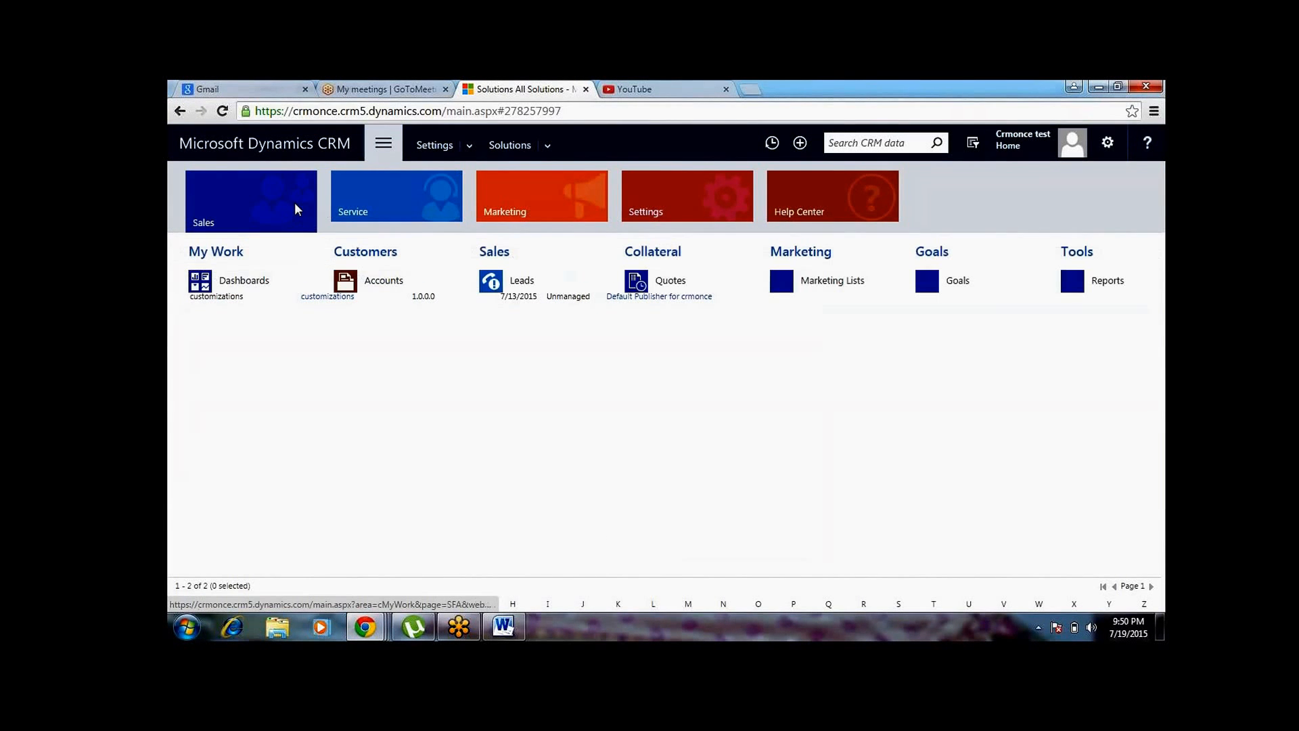
pyautogui.click(392, 282)
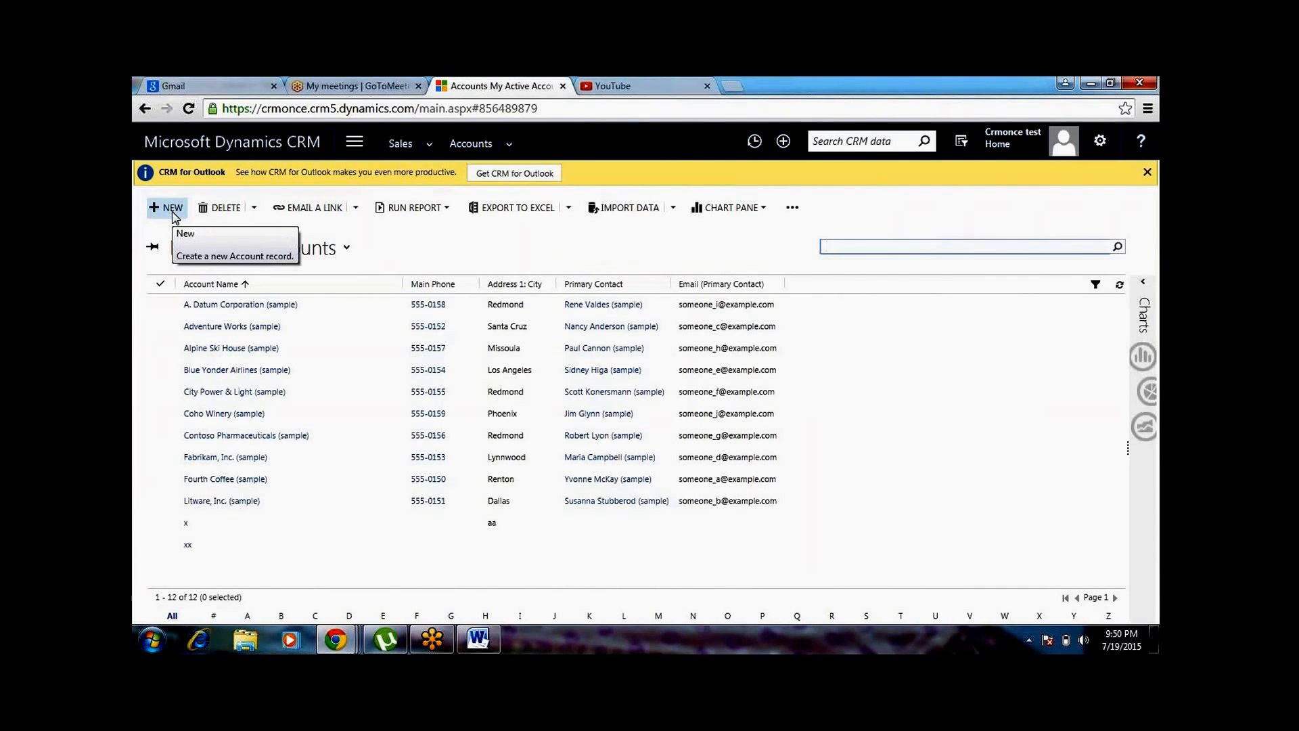
pyautogui.click(172, 210)
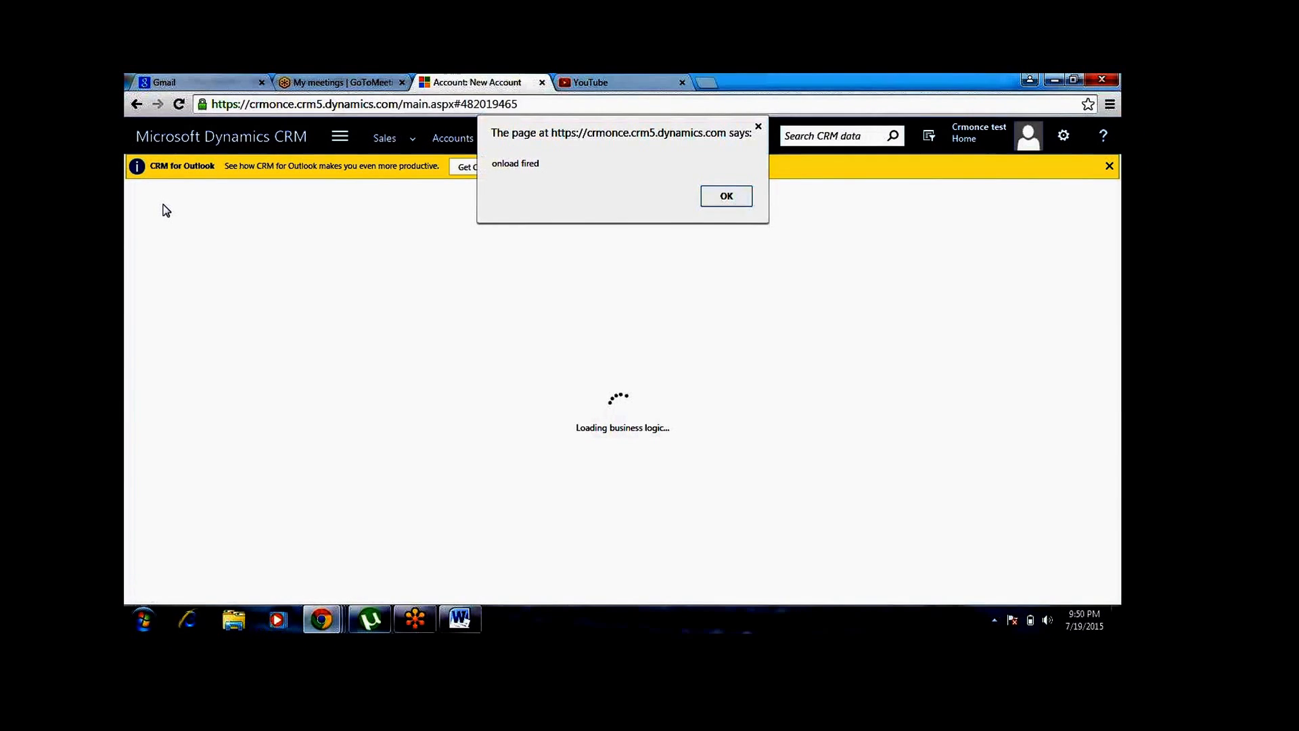
pyautogui.click(736, 201)
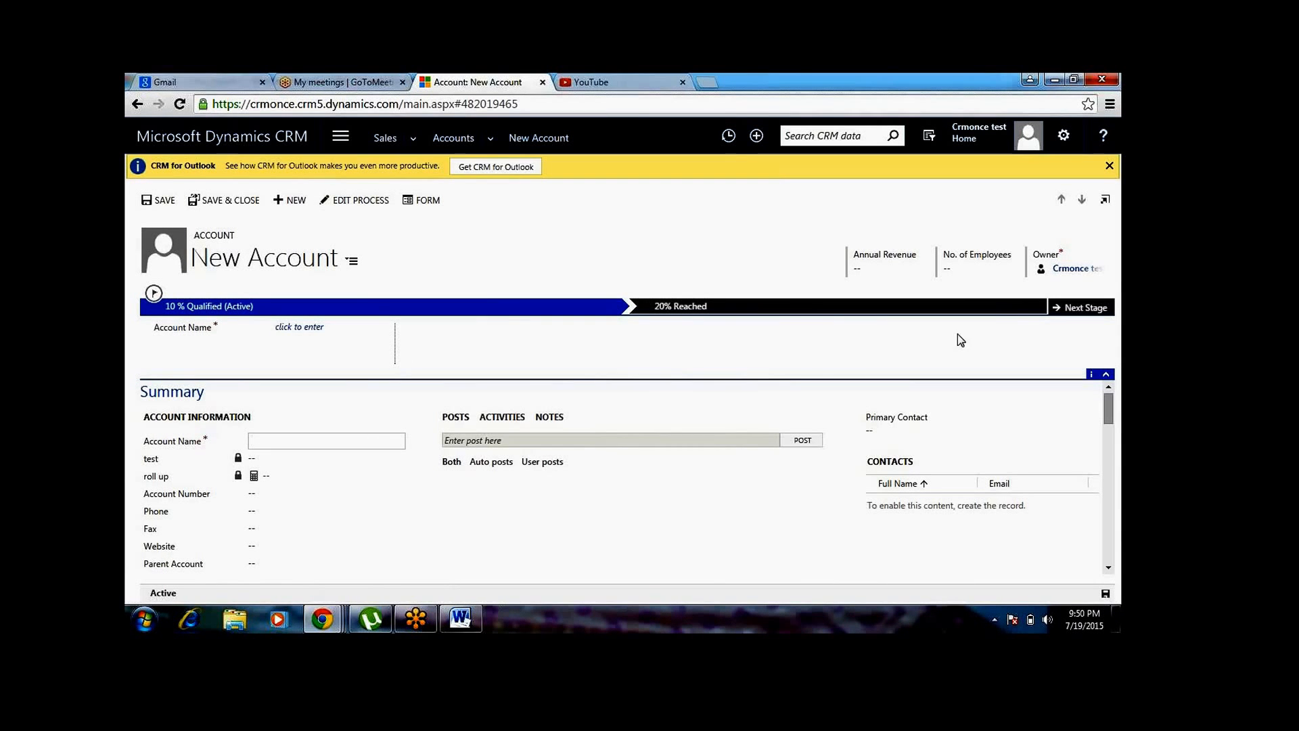
# Enter "x" as the Account Name in the new account's 10 % Qualified stage to test the branch condition
pyautogui.click(1066, 312)
pyautogui.click(305, 327)
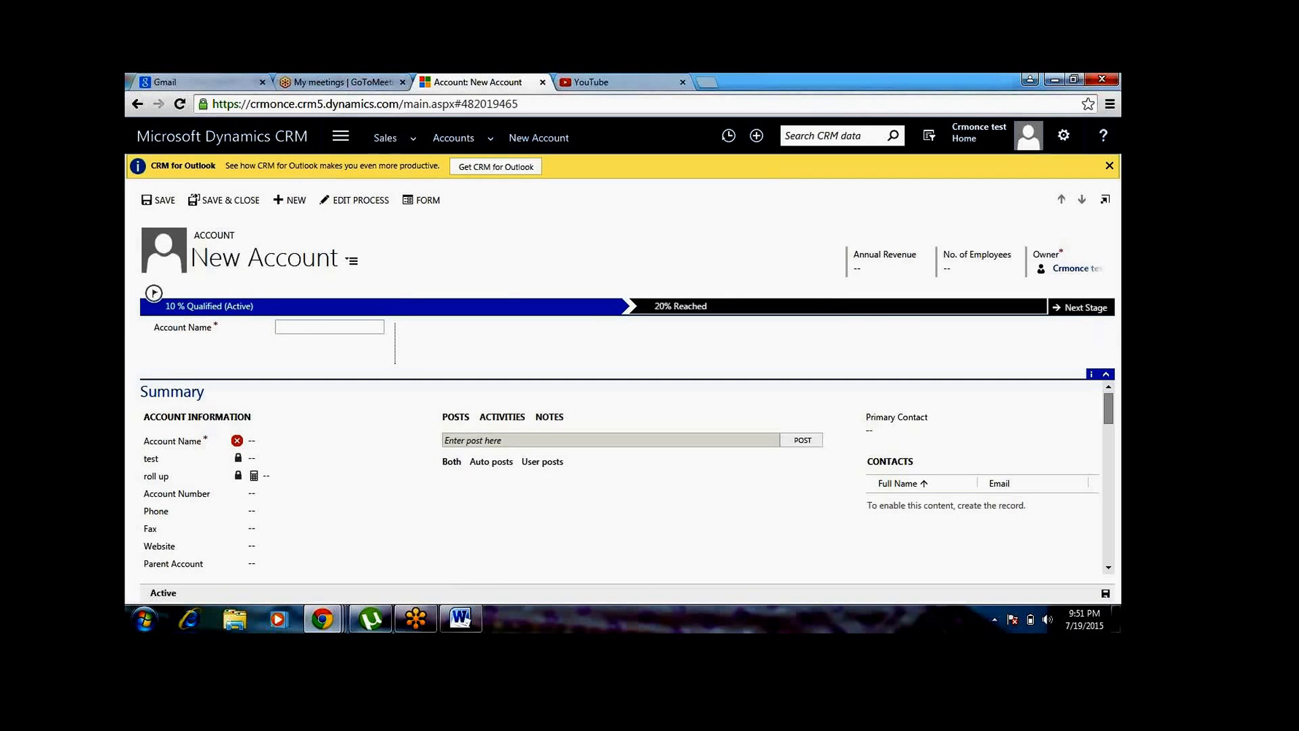
pyautogui.write('x')
pyautogui.click(537, 363)
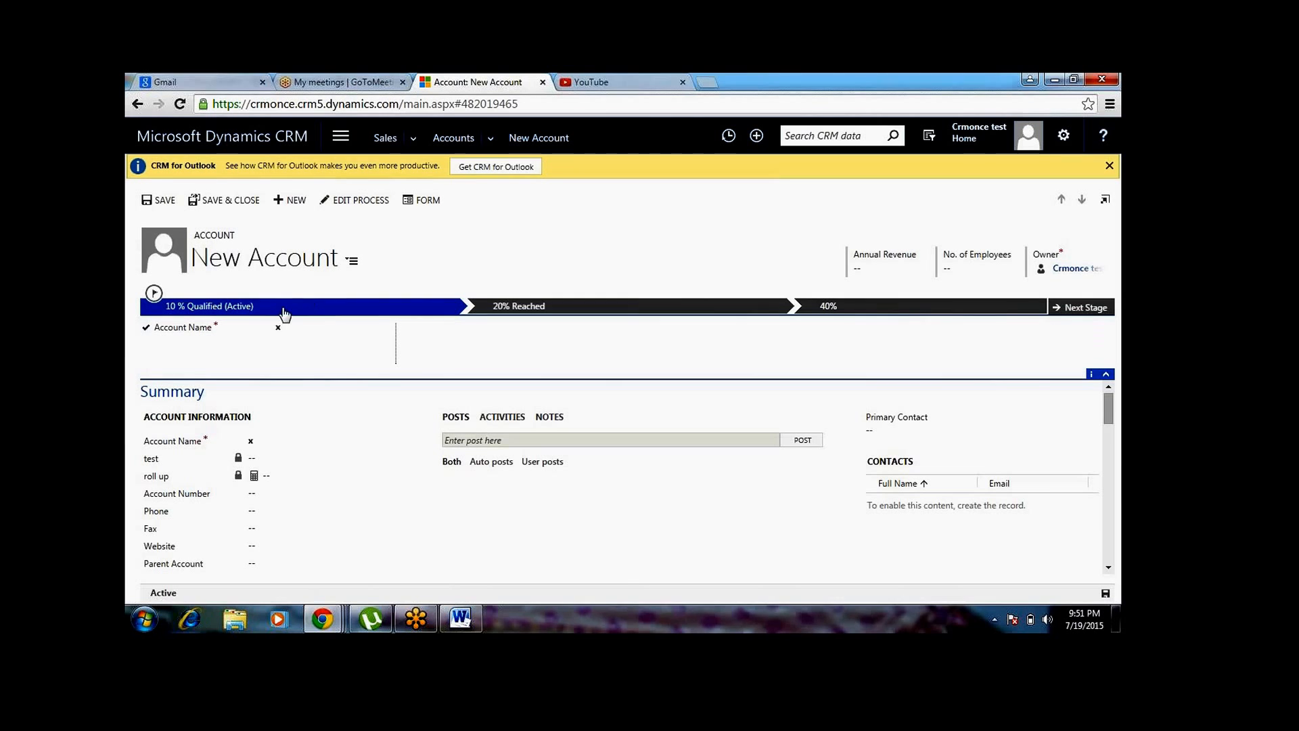
# Change the Account Name to "g" and save the new account, dismissing the onload alert
pyautogui.click(295, 331)
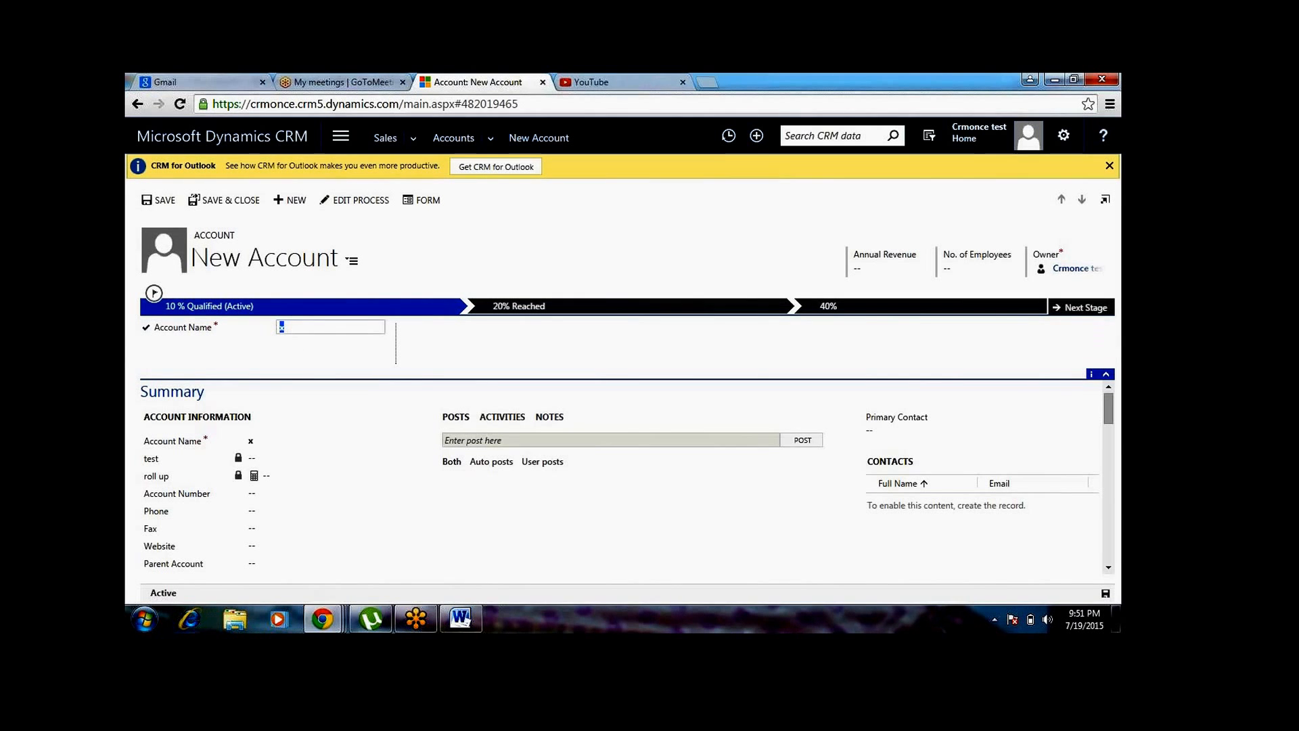
pyautogui.write('g')
pyautogui.click(344, 379)
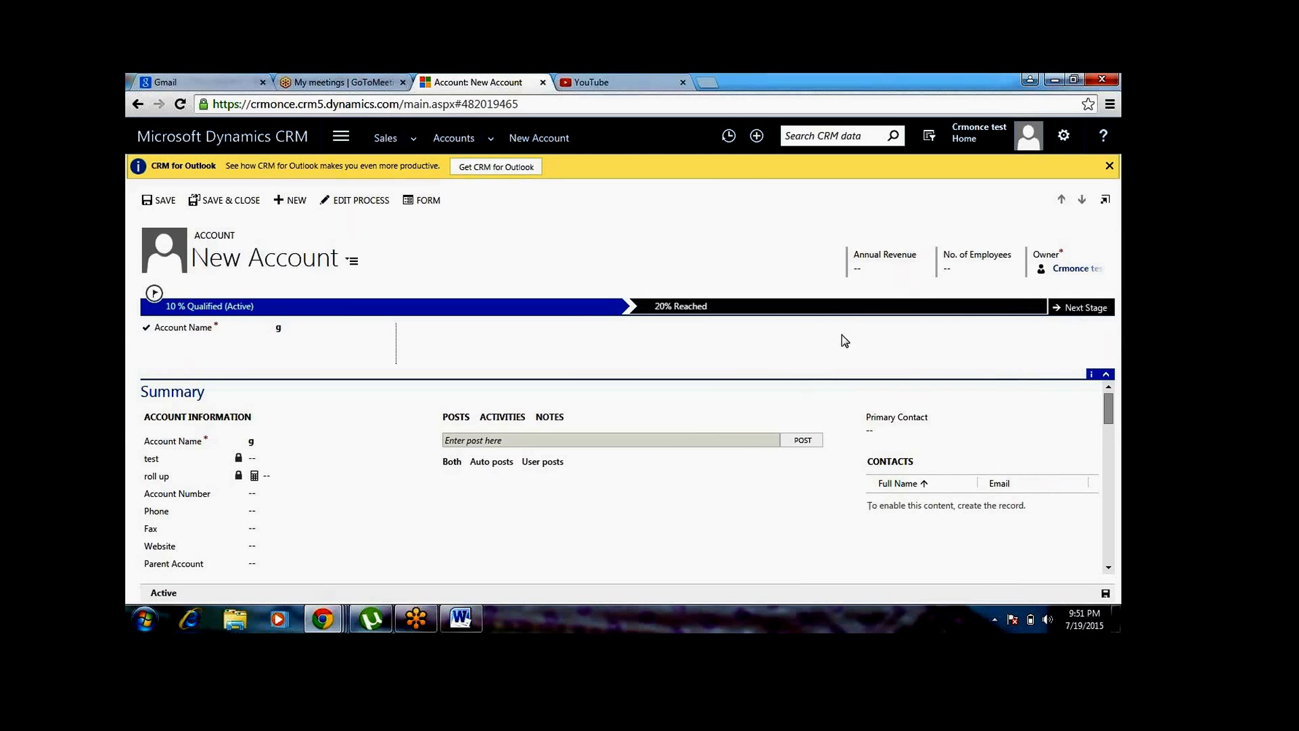
pyautogui.click(166, 200)
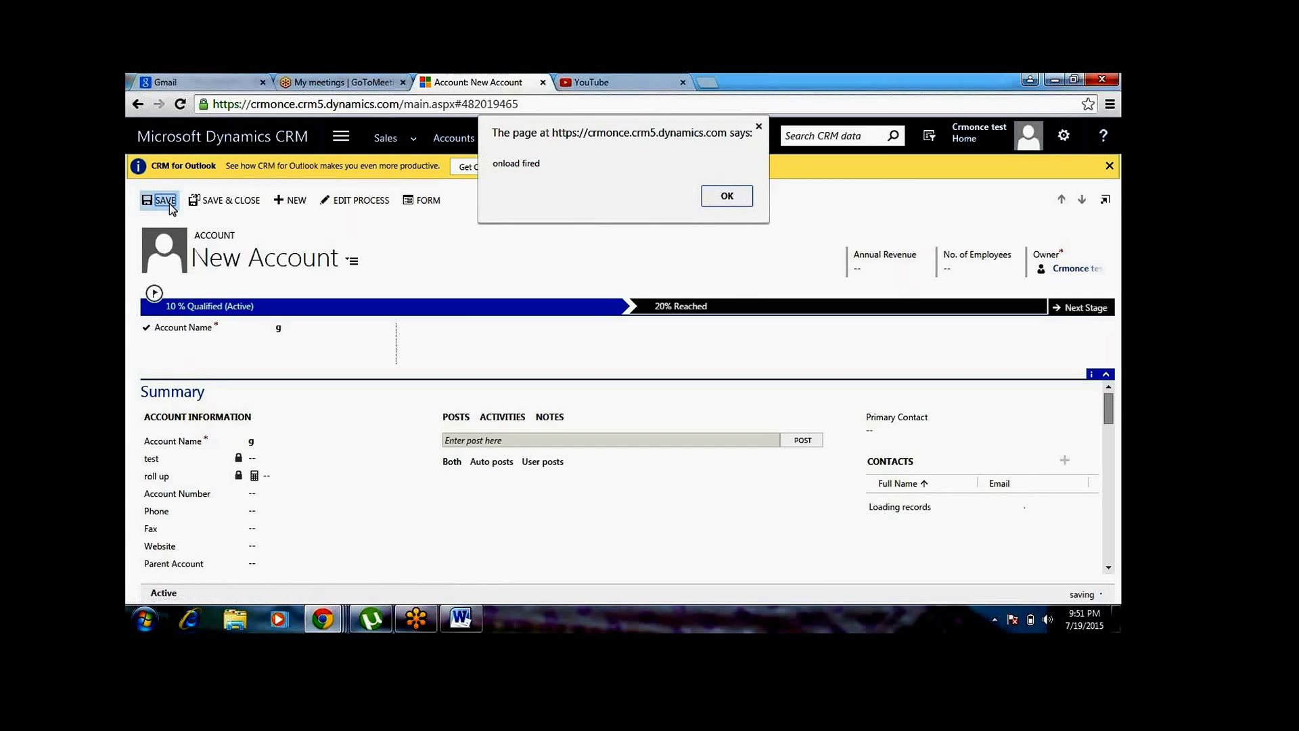
pyautogui.click(737, 193)
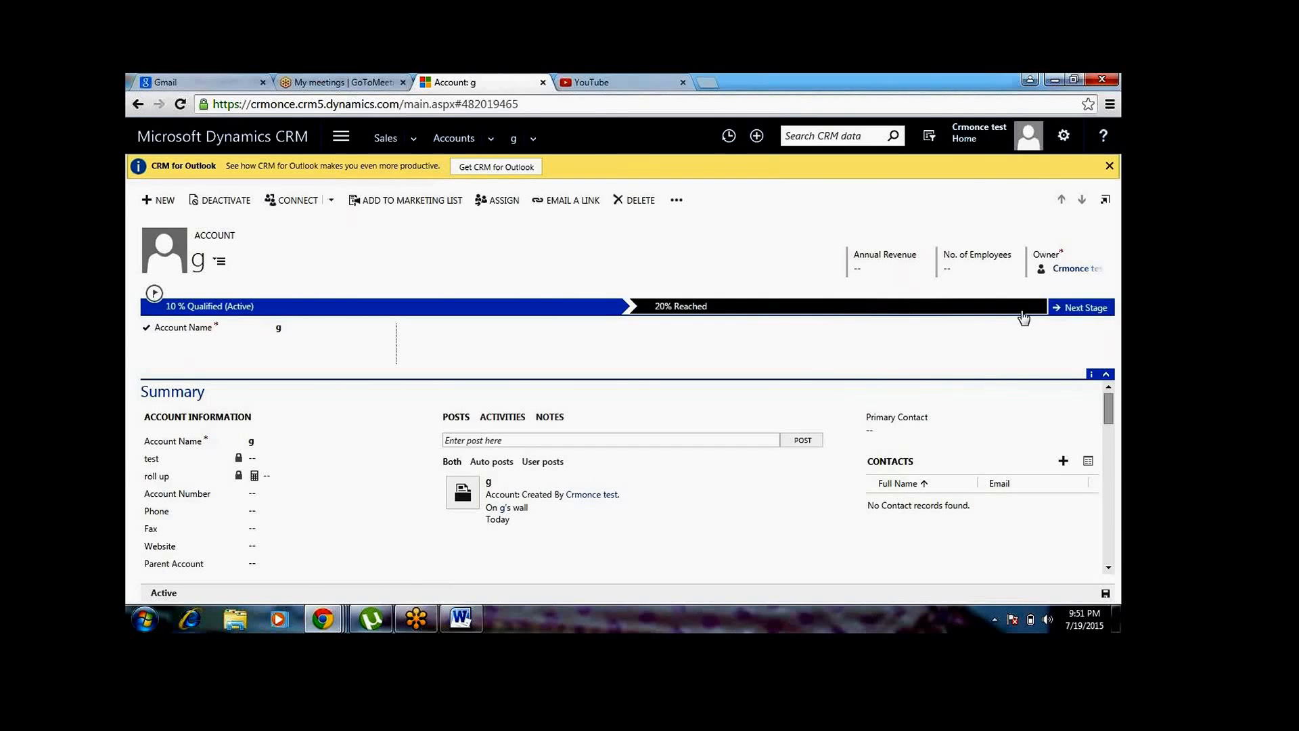
# Advance the account to the 20% Reached stage and fill in its required account number
pyautogui.click(1089, 310)
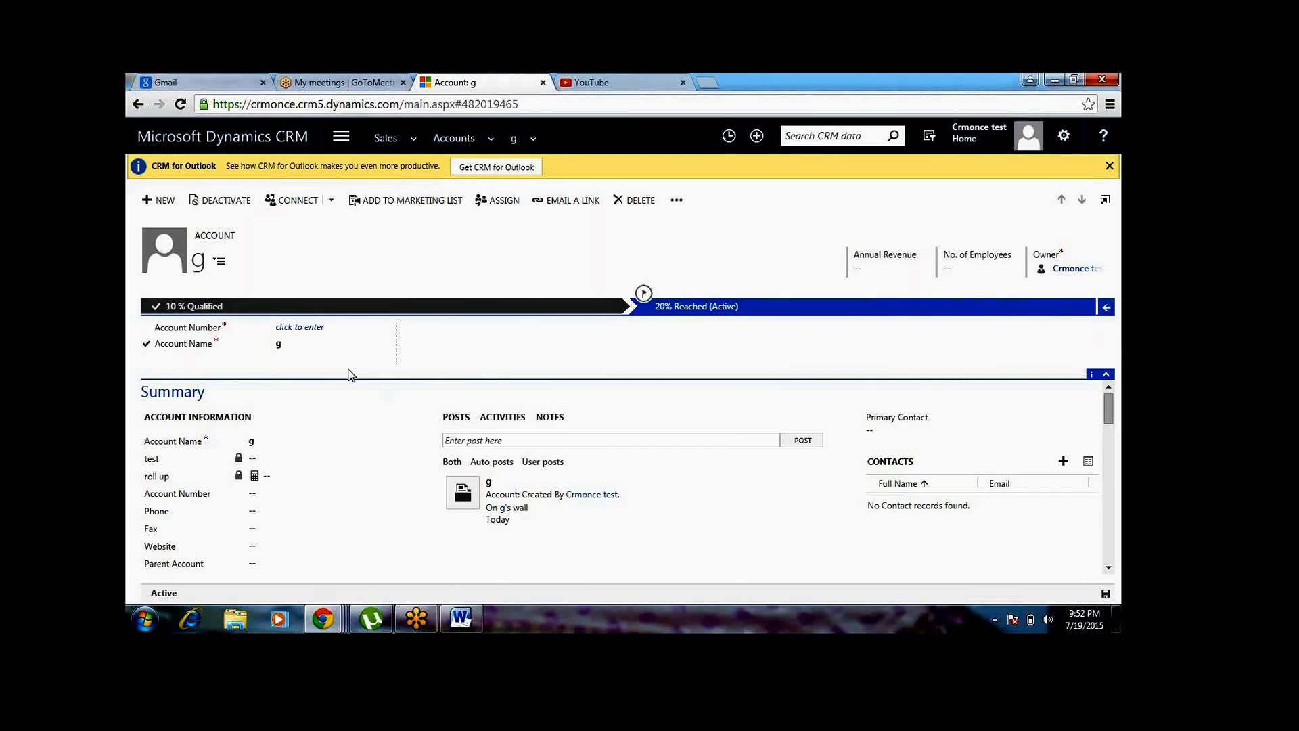
pyautogui.click(298, 332)
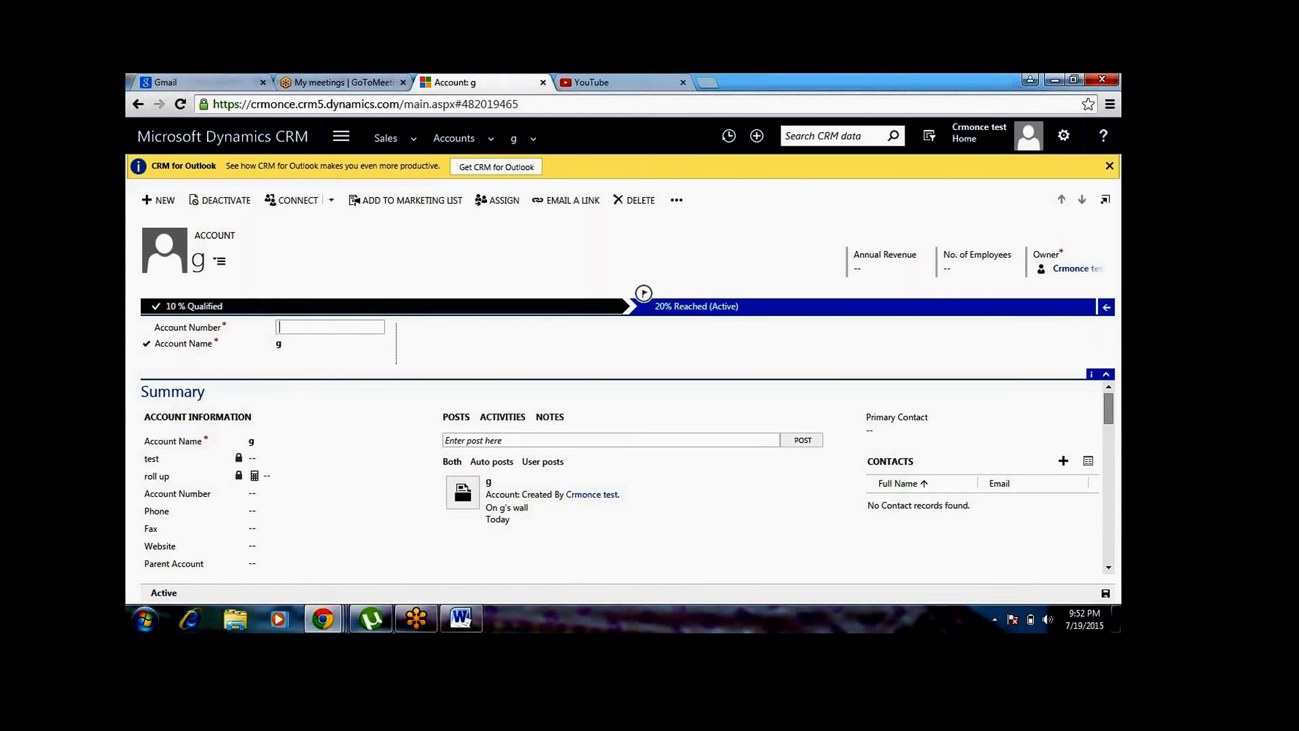
pyautogui.write('xx1223')
pyautogui.press('Tab')
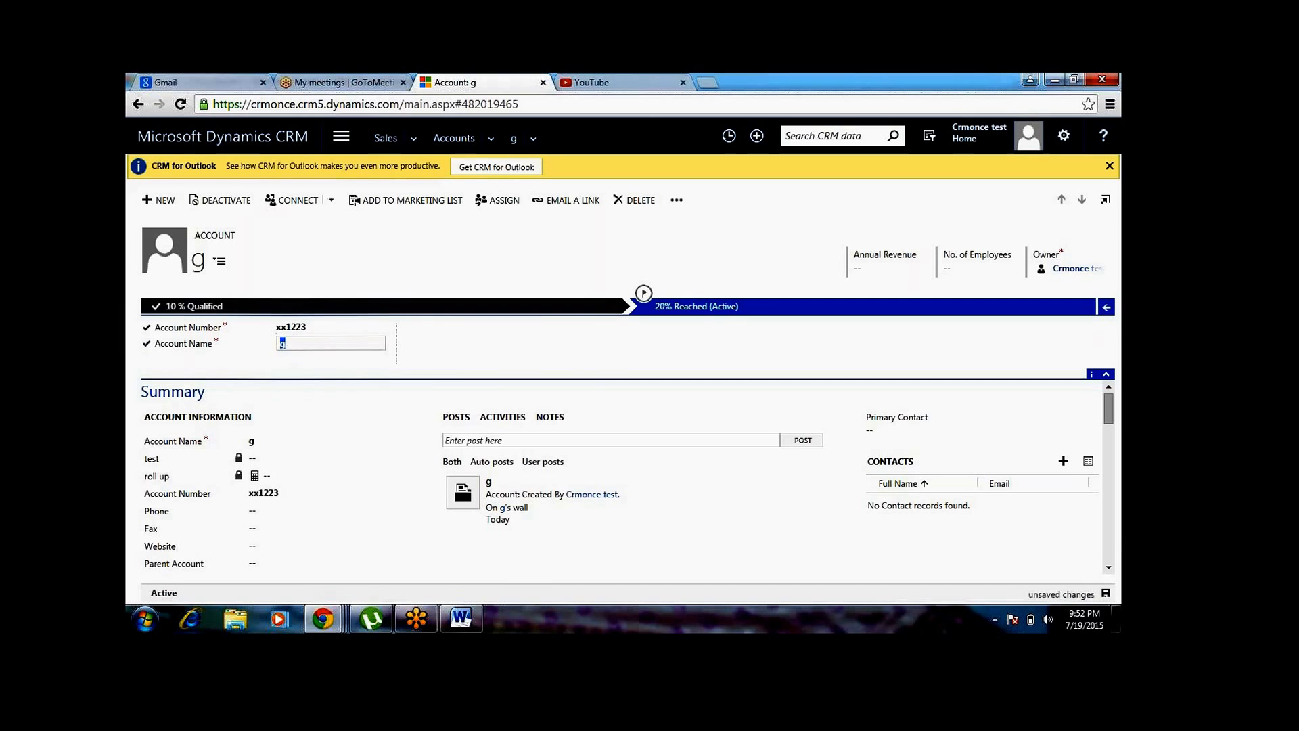
# Set the Account Name to "x" and advance the account to the 40% stage, saving it despite the duplicate
pyautogui.write('x')
pyautogui.press('Tab')
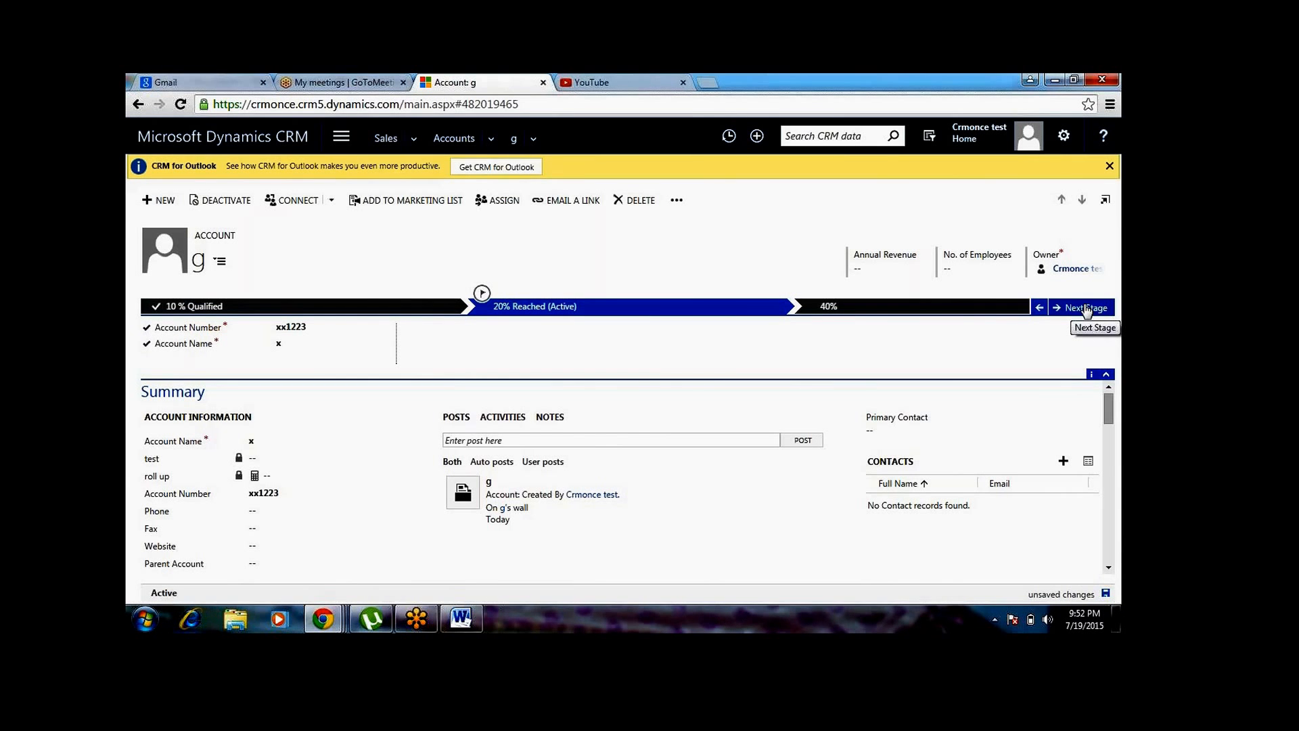
pyautogui.click(1086, 308)
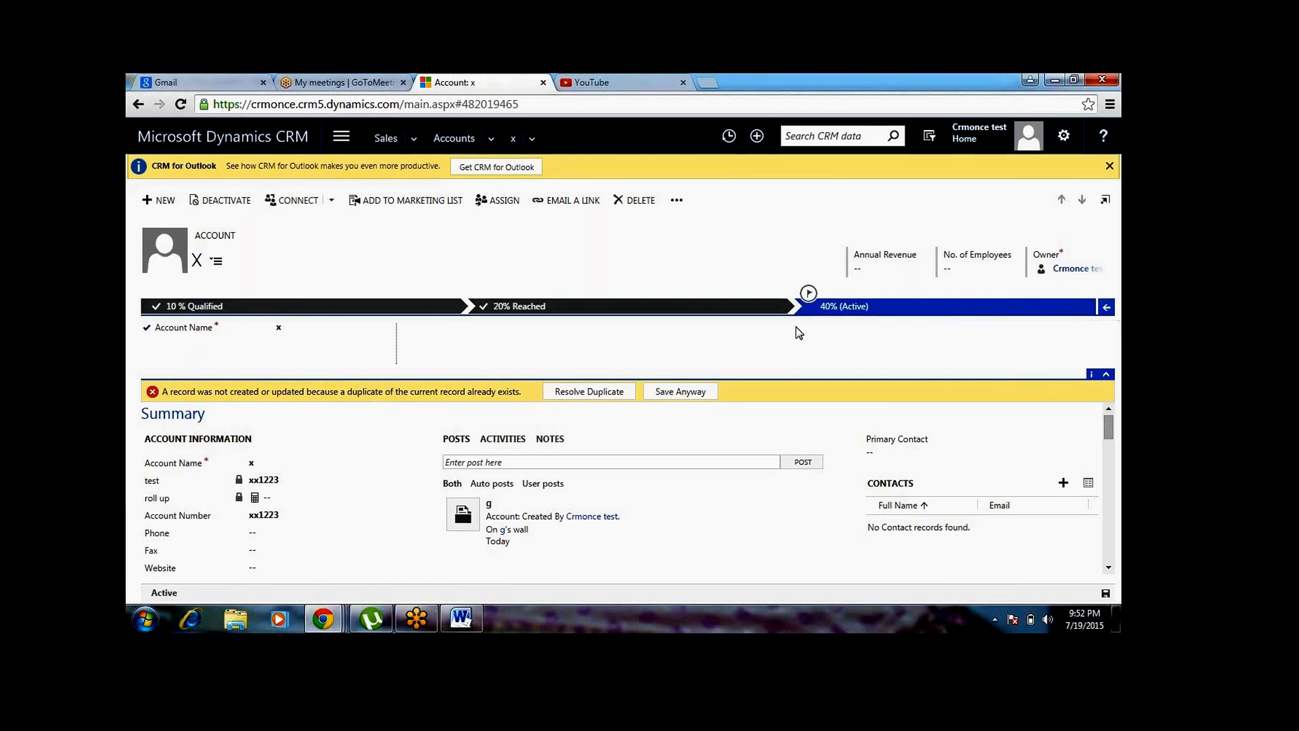
pyautogui.click(682, 393)
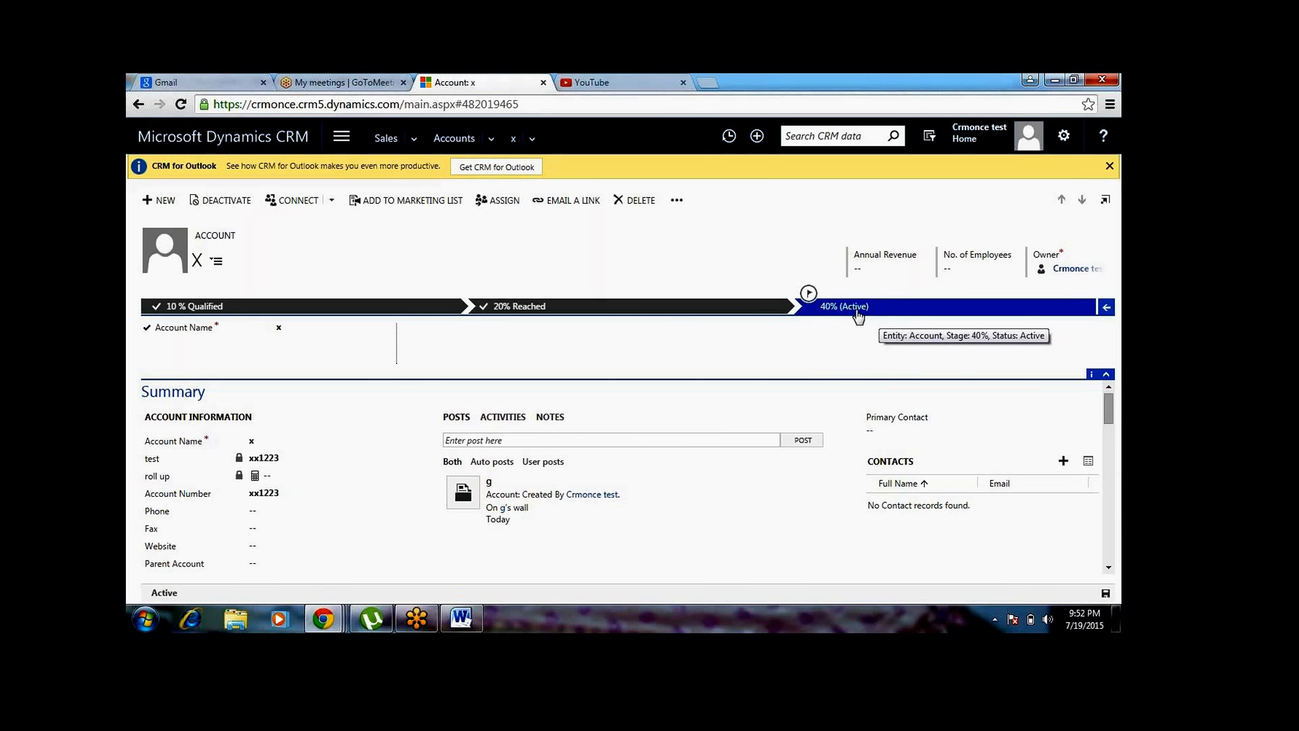
# Review the steps of the 20% Reached, 10 % Qualified and 40% stages, and move the account back to 20% Reached
pyautogui.click(693, 309)
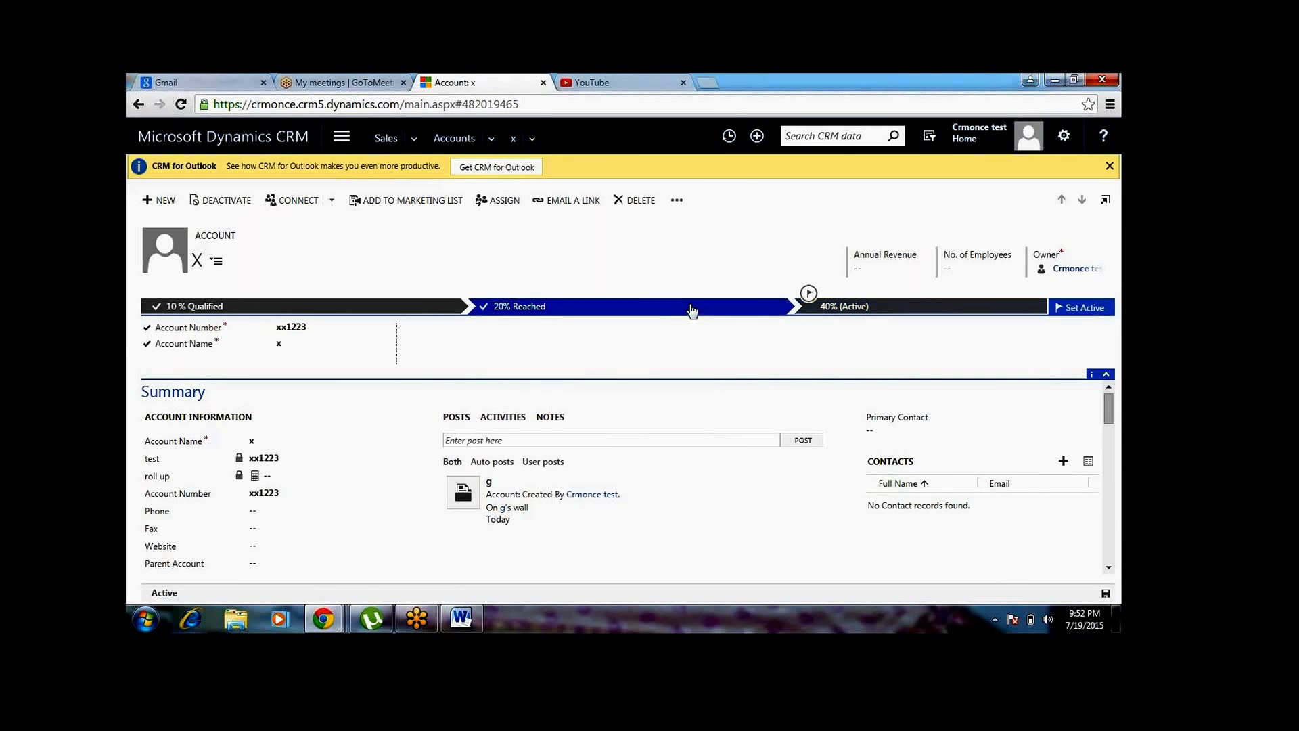
pyautogui.click(359, 308)
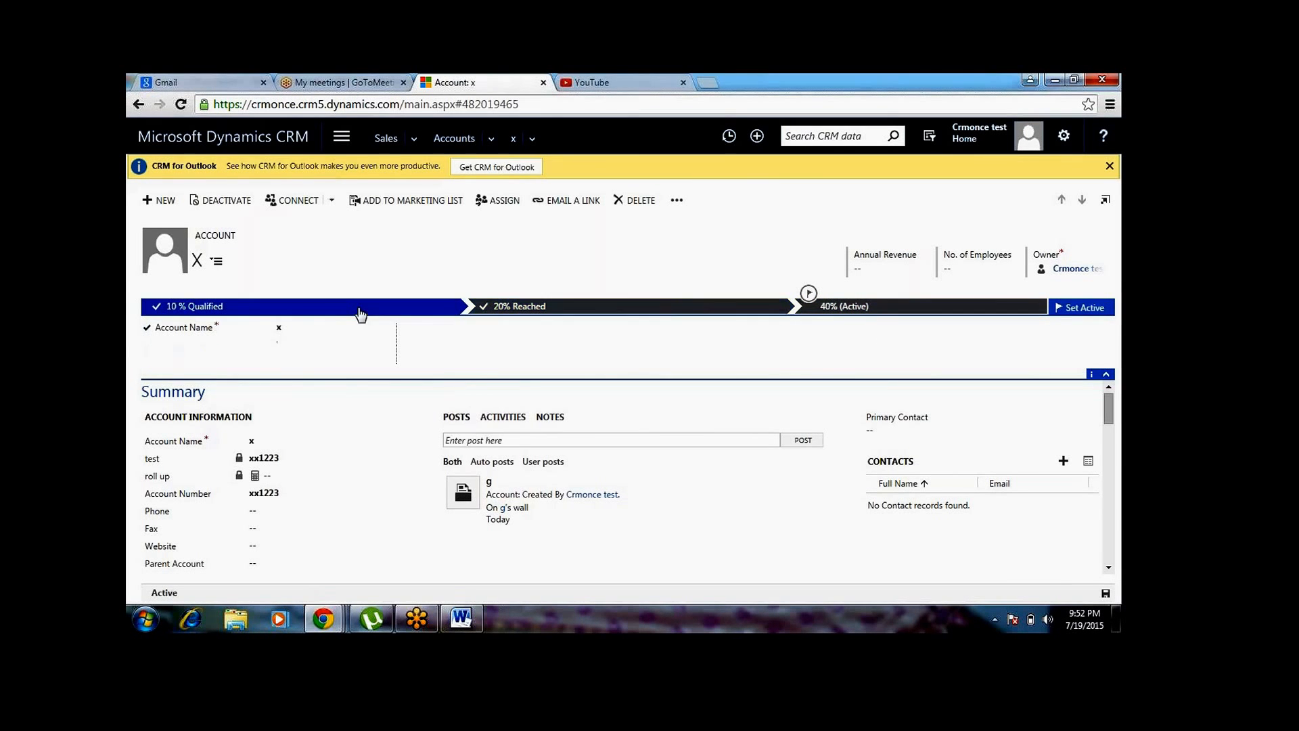
pyautogui.click(941, 309)
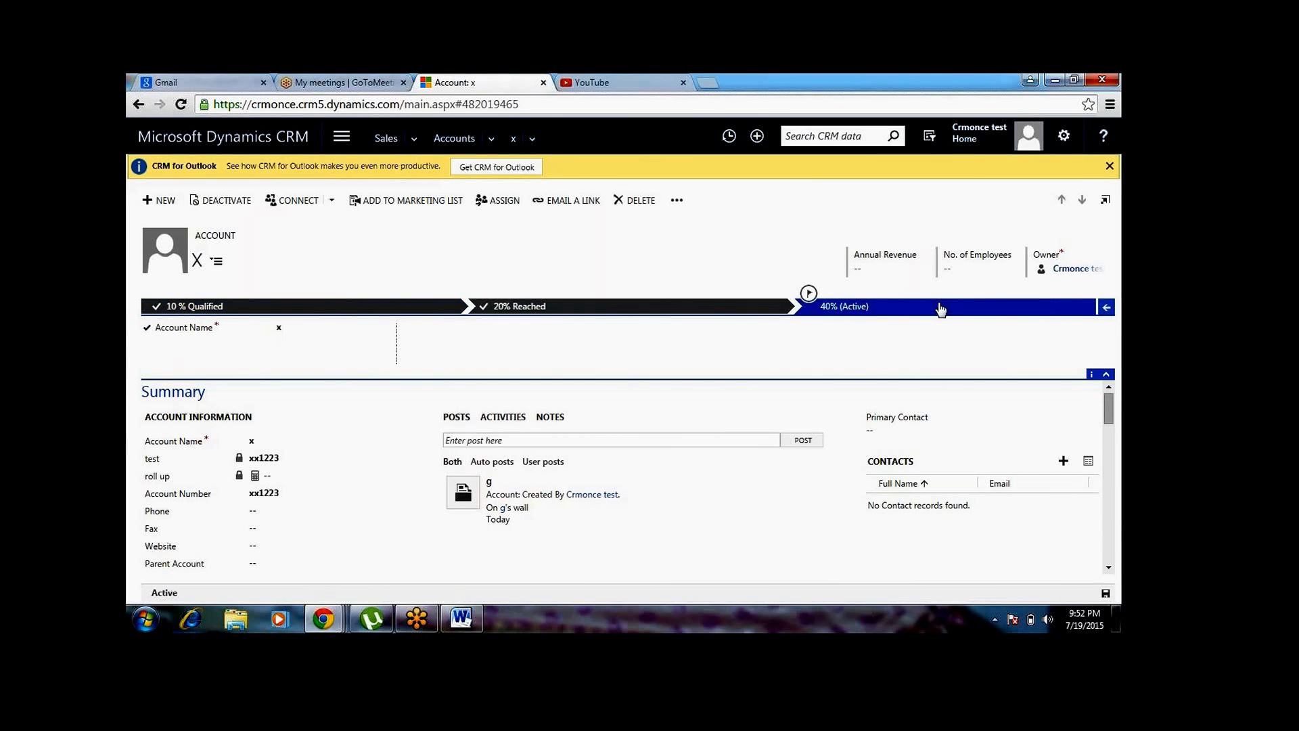
pyautogui.click(1108, 309)
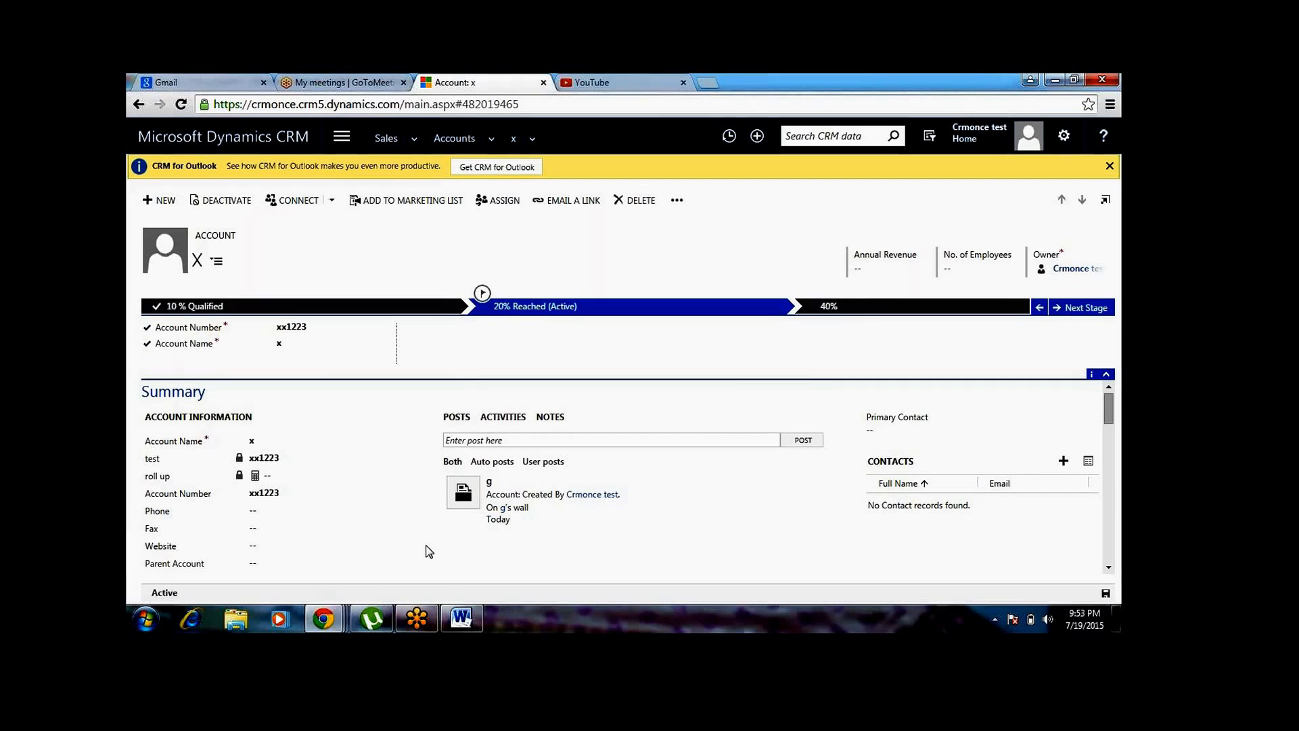
# Switch to the process definition window and enable the business process flow for everyone in its security role settings
pyautogui.moveTo(332, 617)
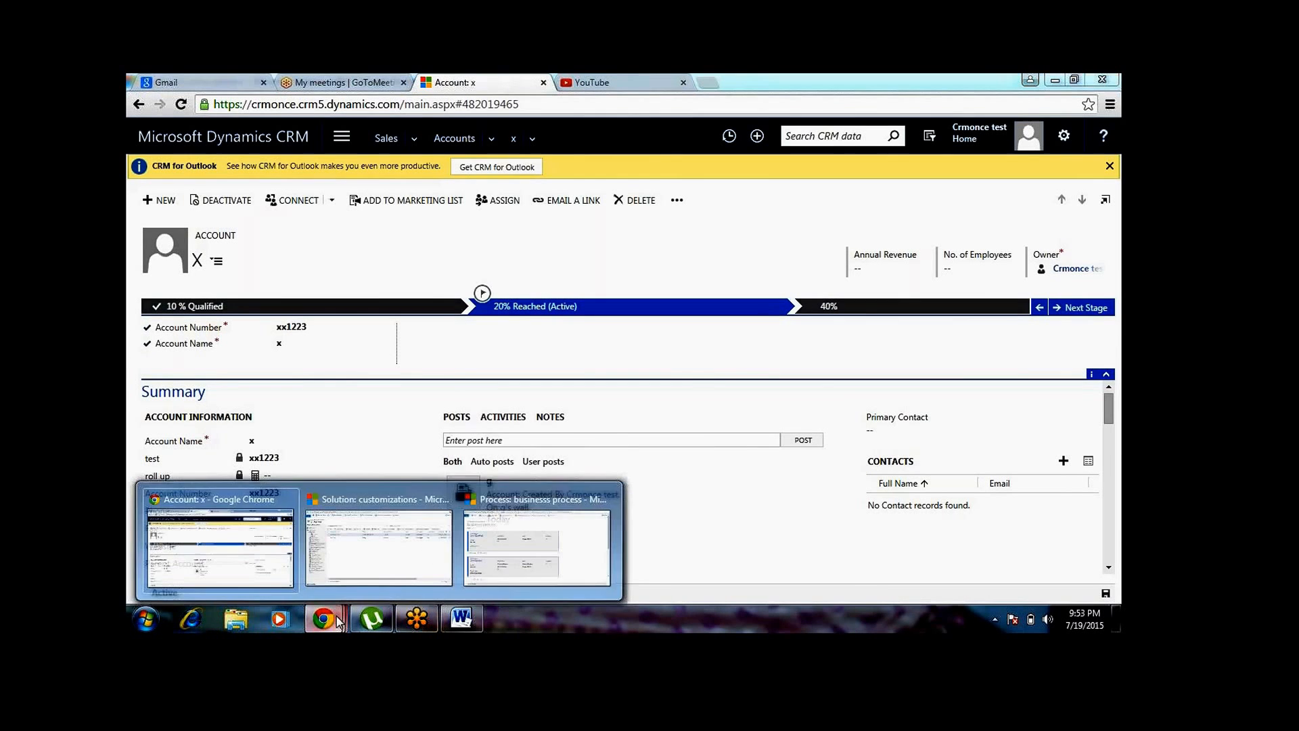
pyautogui.click(526, 559)
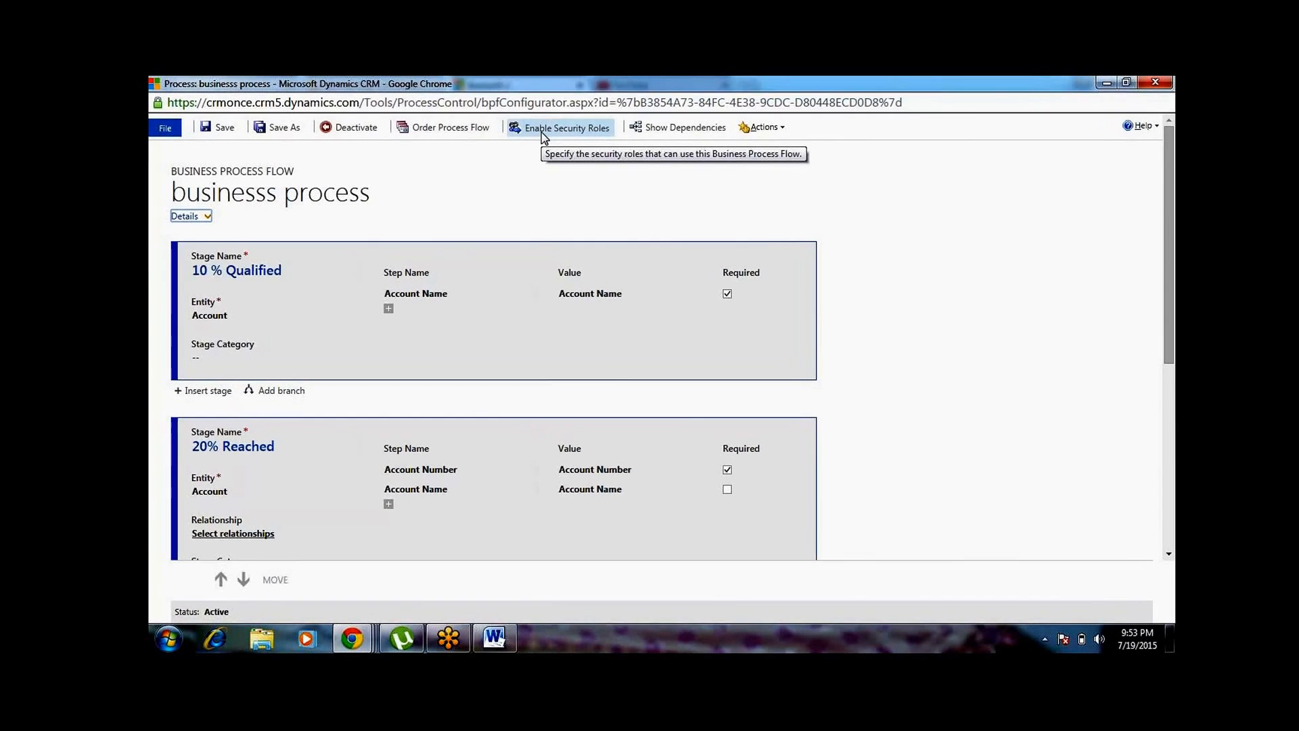
pyautogui.click(542, 132)
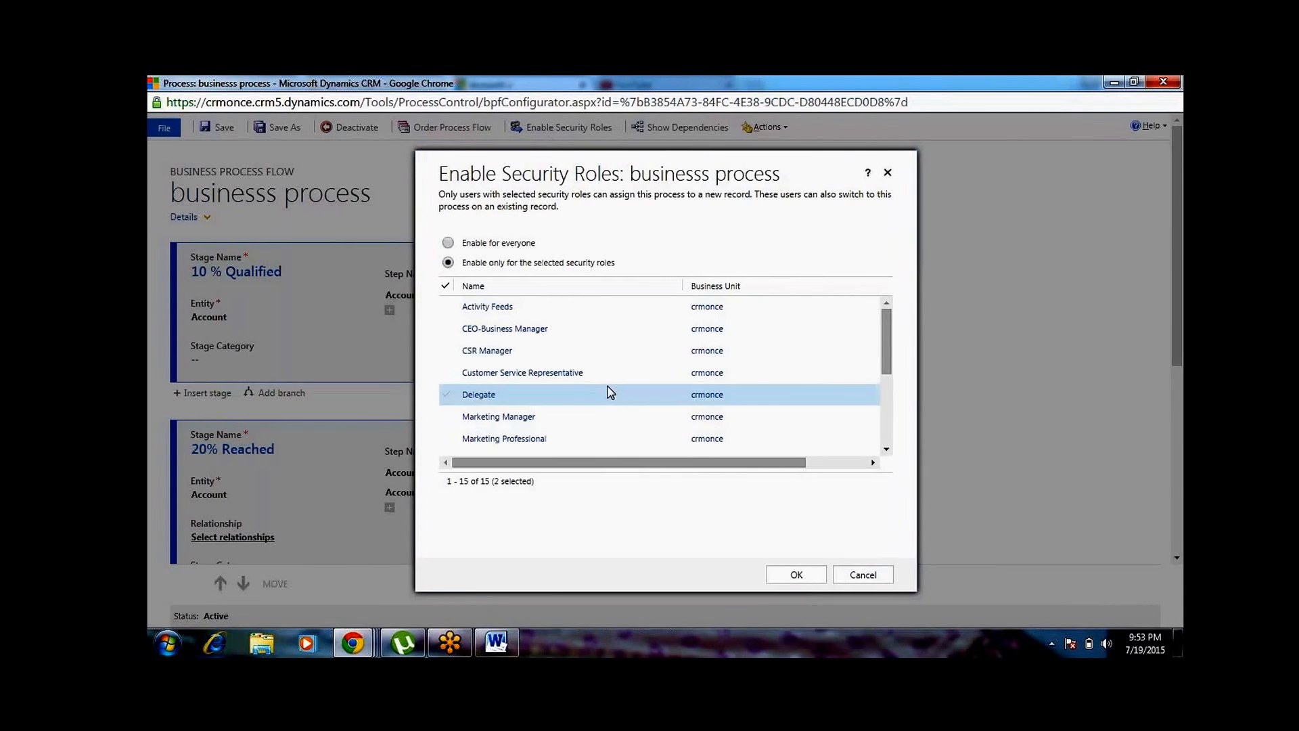
pyautogui.click(885, 429)
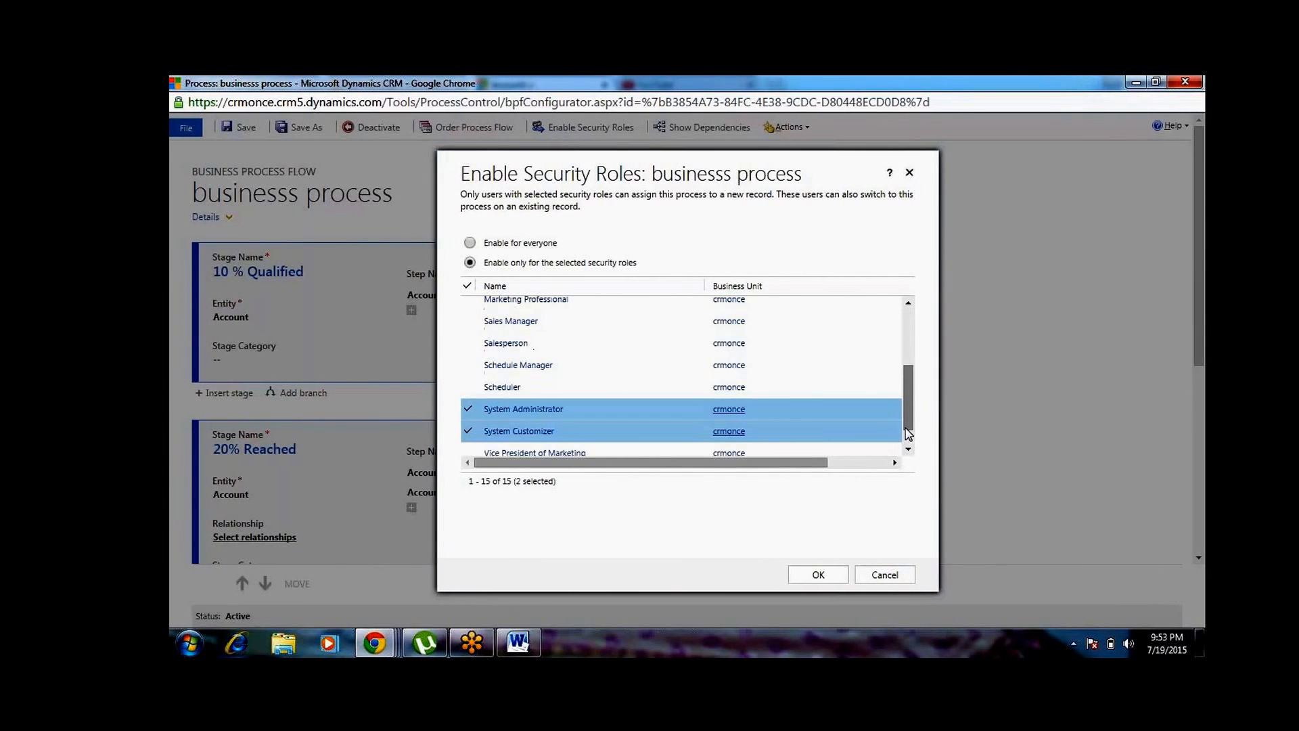
pyautogui.click(907, 346)
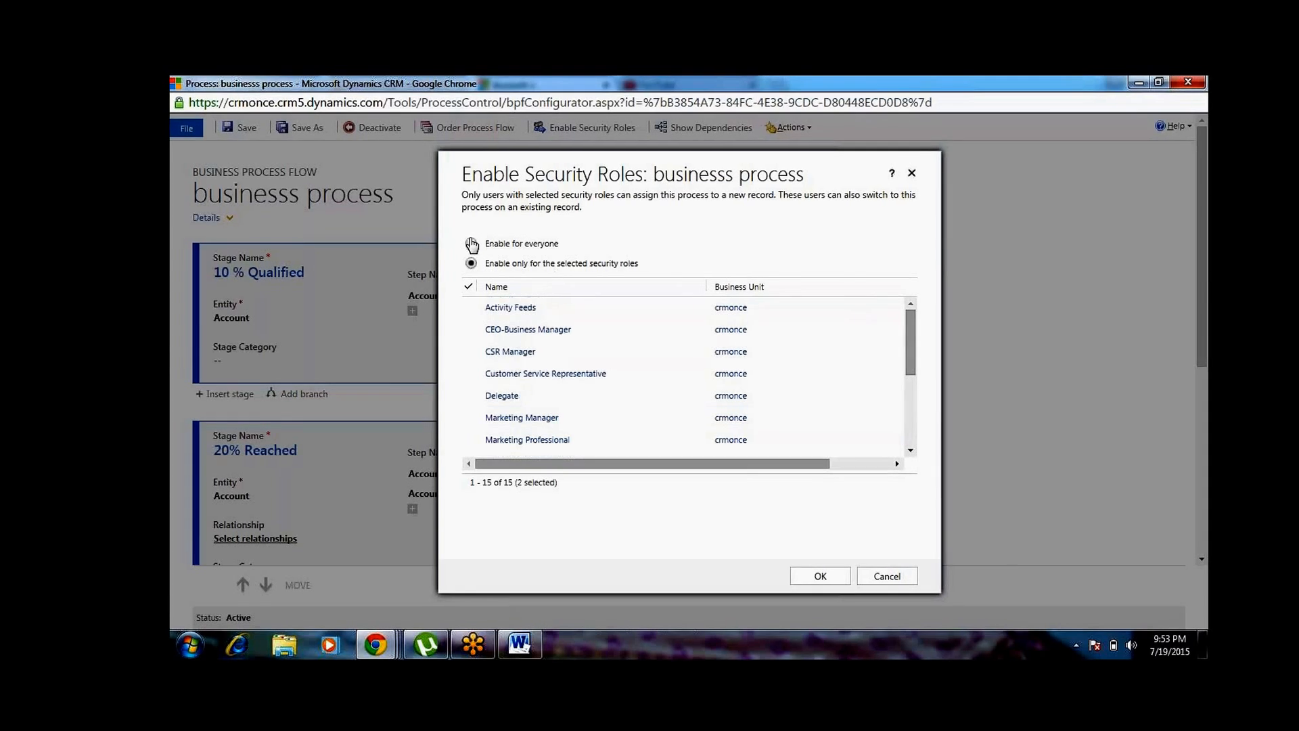
pyautogui.click(472, 245)
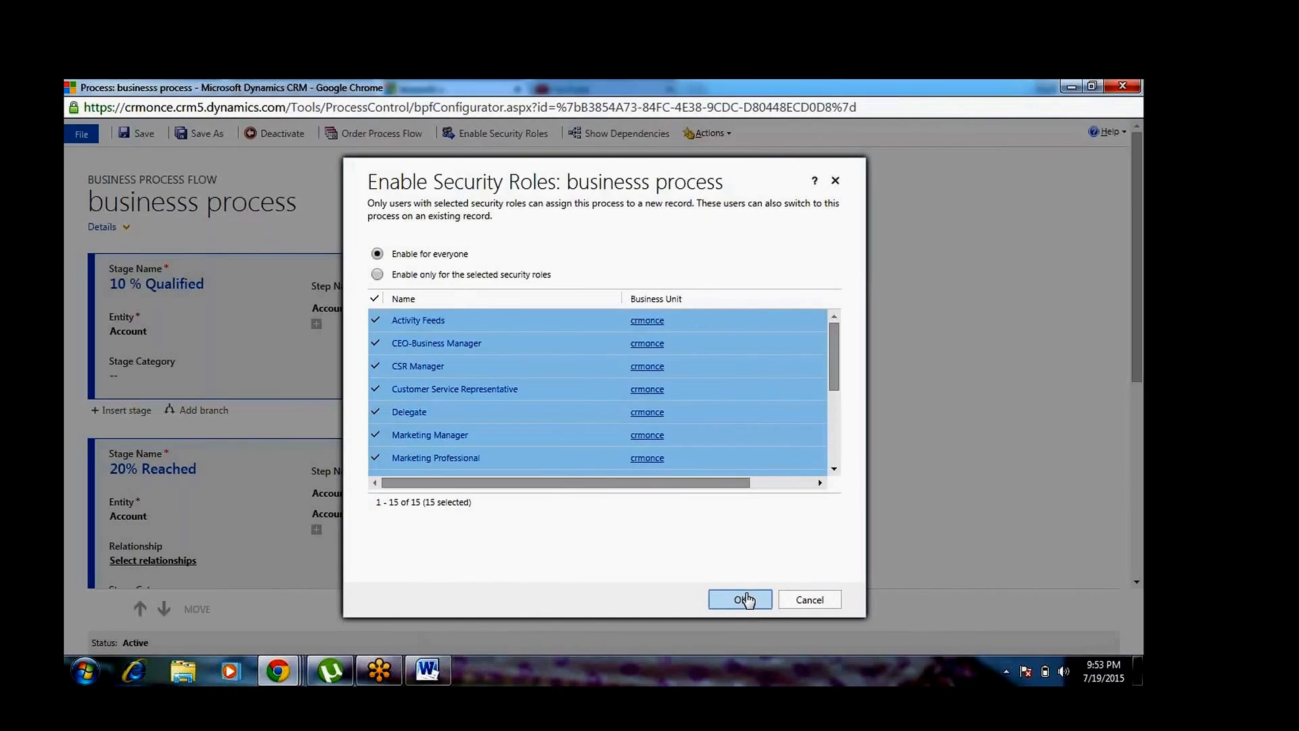
pyautogui.click(745, 598)
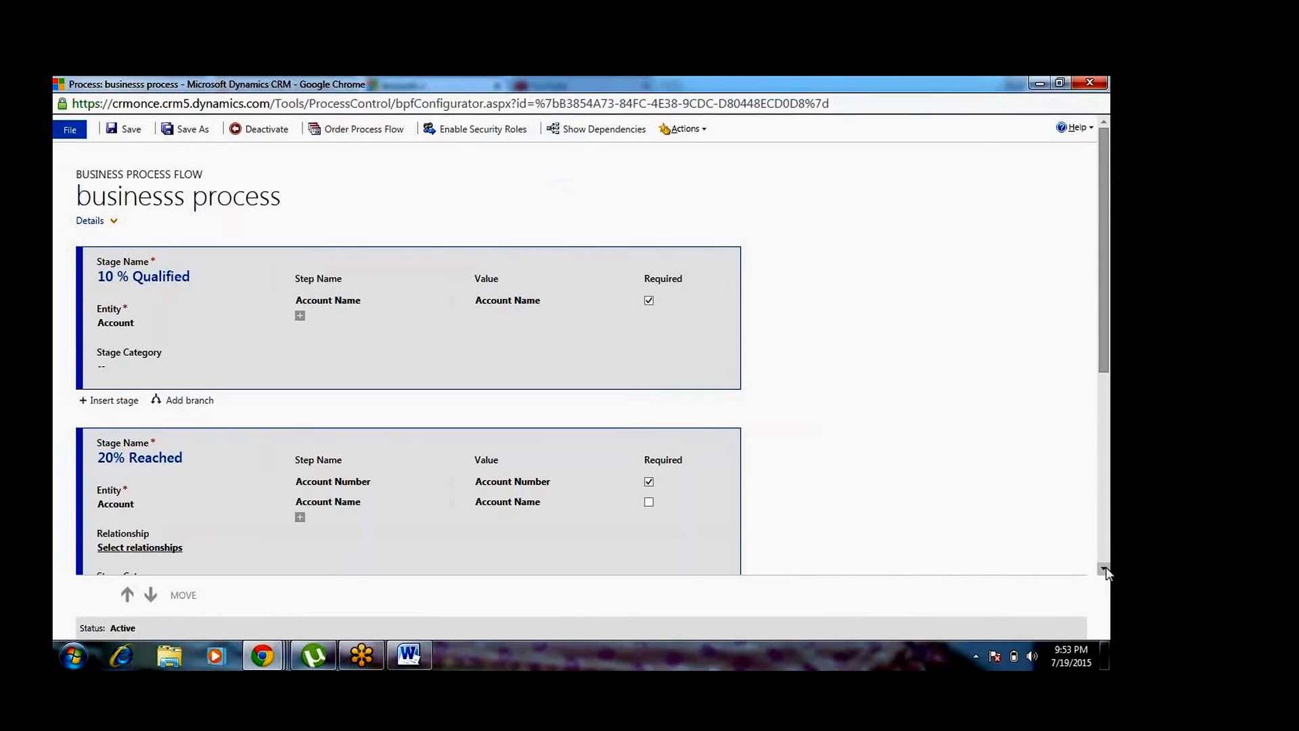
# Check the relationship selection of the 20% Reached stage and close it without changes
pyautogui.scroll(-3, 1104, 571)
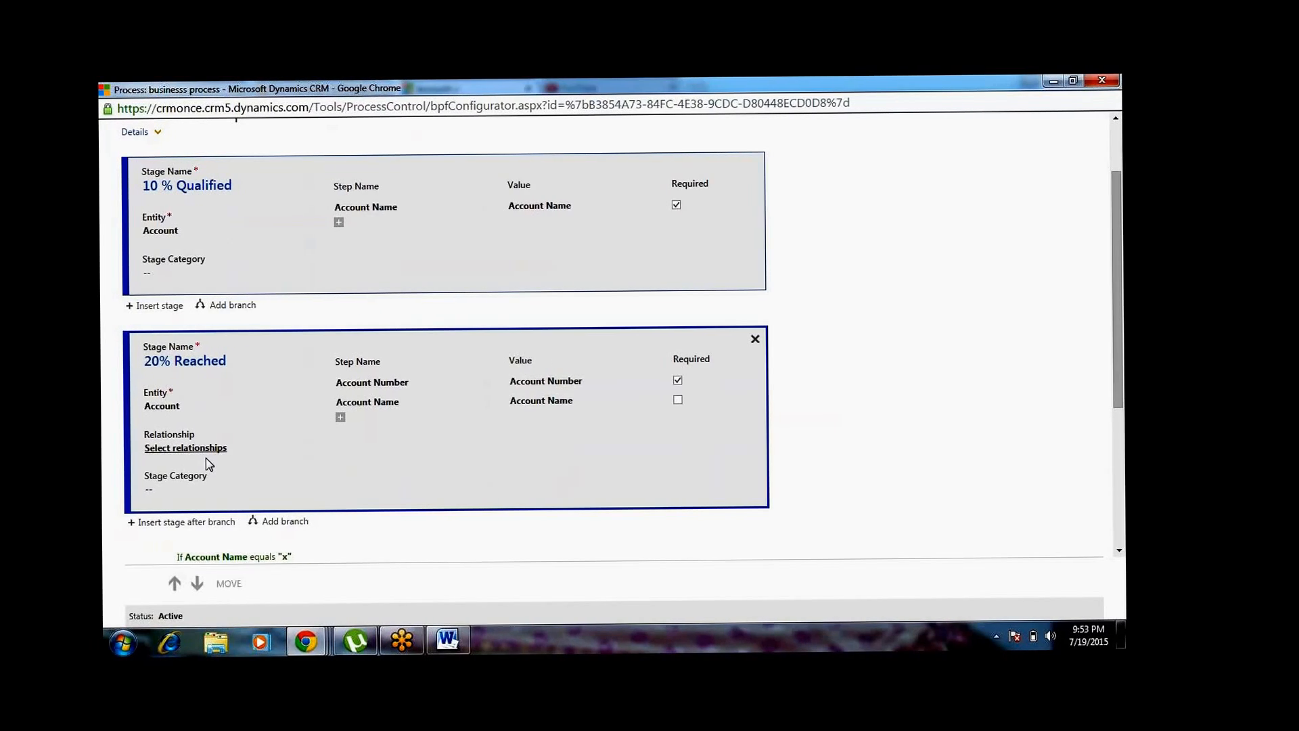
pyautogui.click(197, 450)
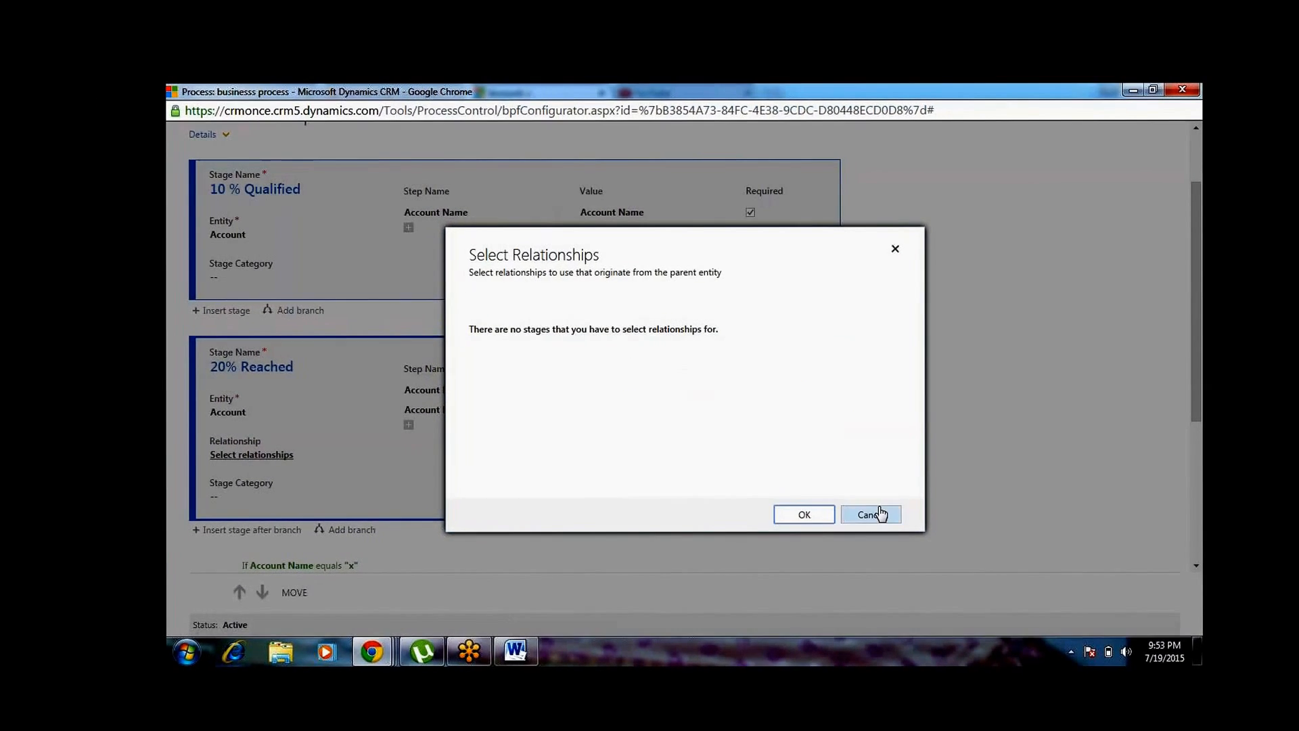
pyautogui.click(880, 513)
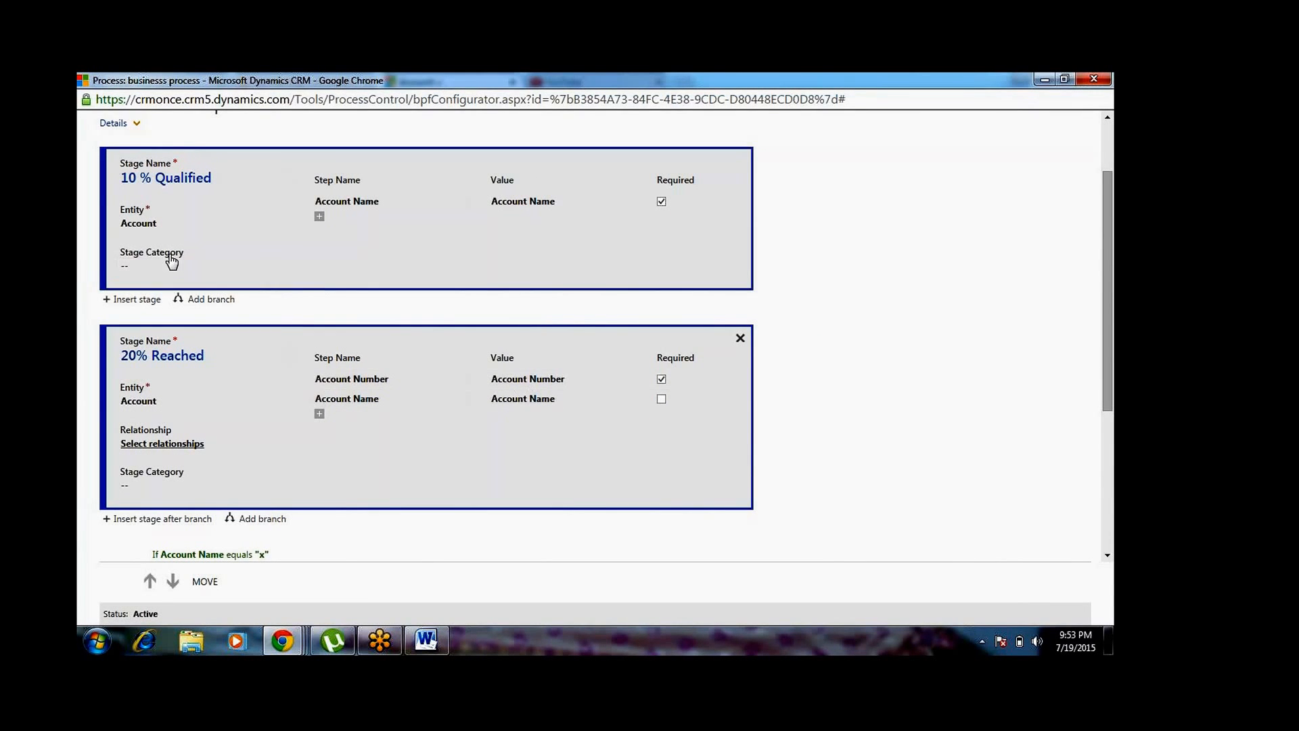
# Set the 10 % Qualified stage's category to Qualify and recheck the relationship selection of the 20% Reached stage
pyautogui.click(173, 274)
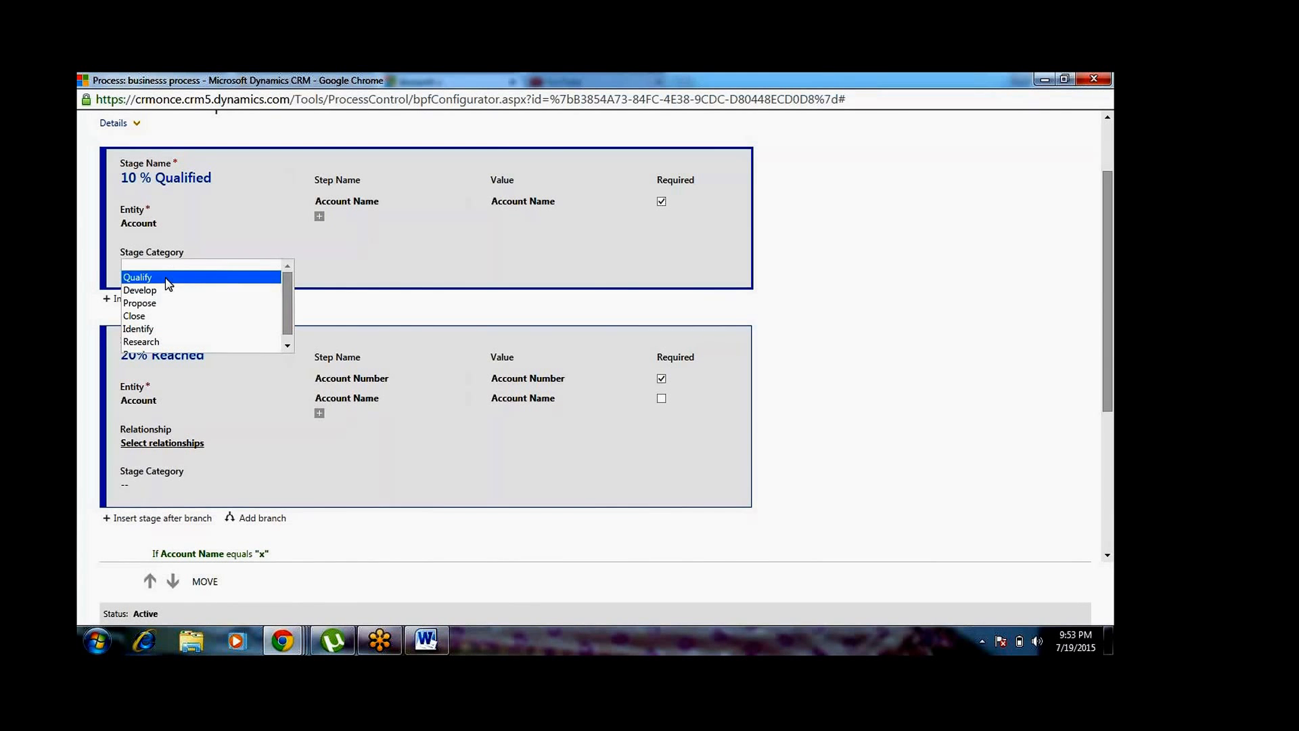
pyautogui.click(165, 277)
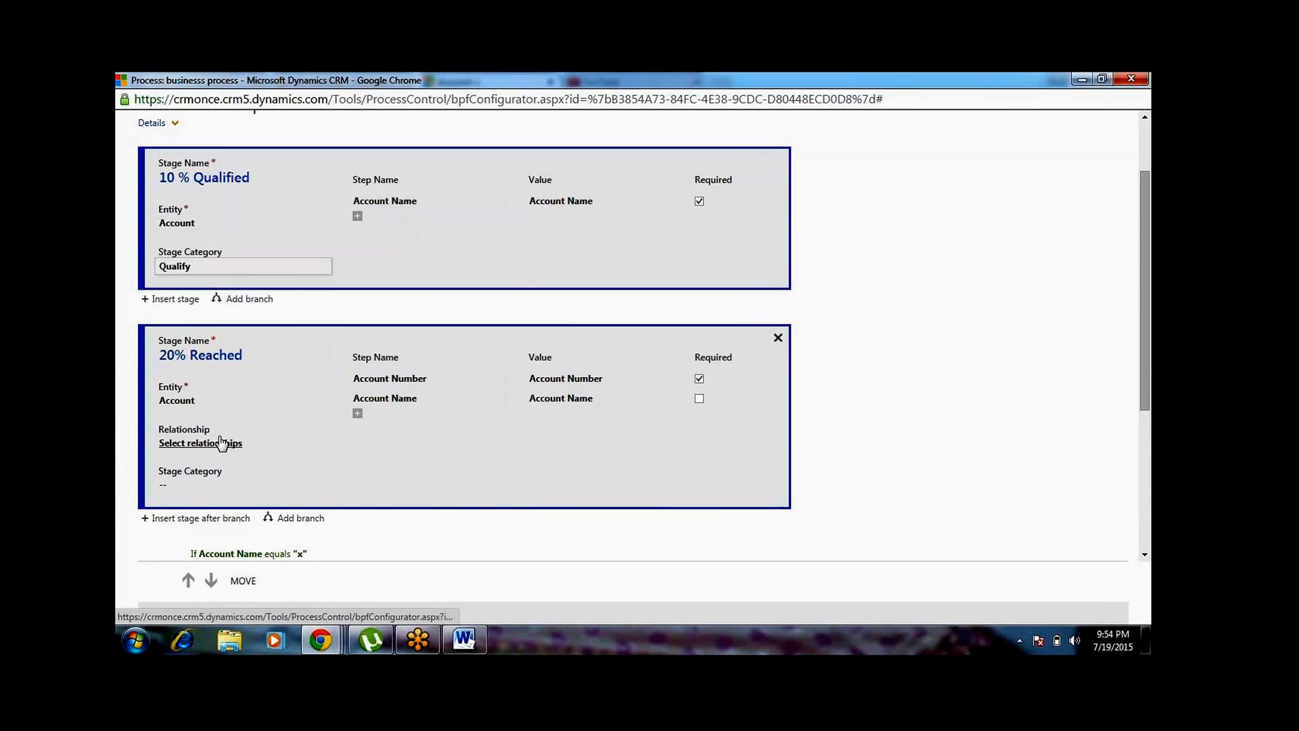
pyautogui.click(195, 445)
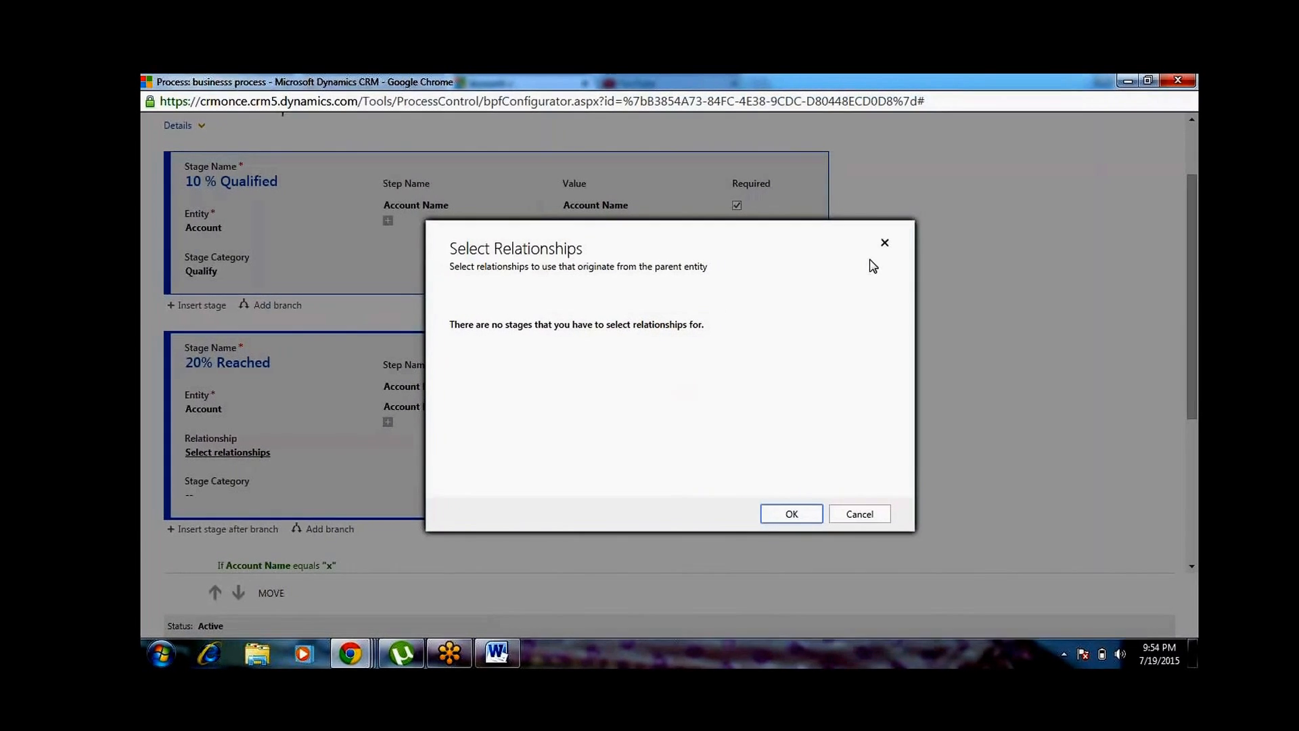
pyautogui.click(905, 241)
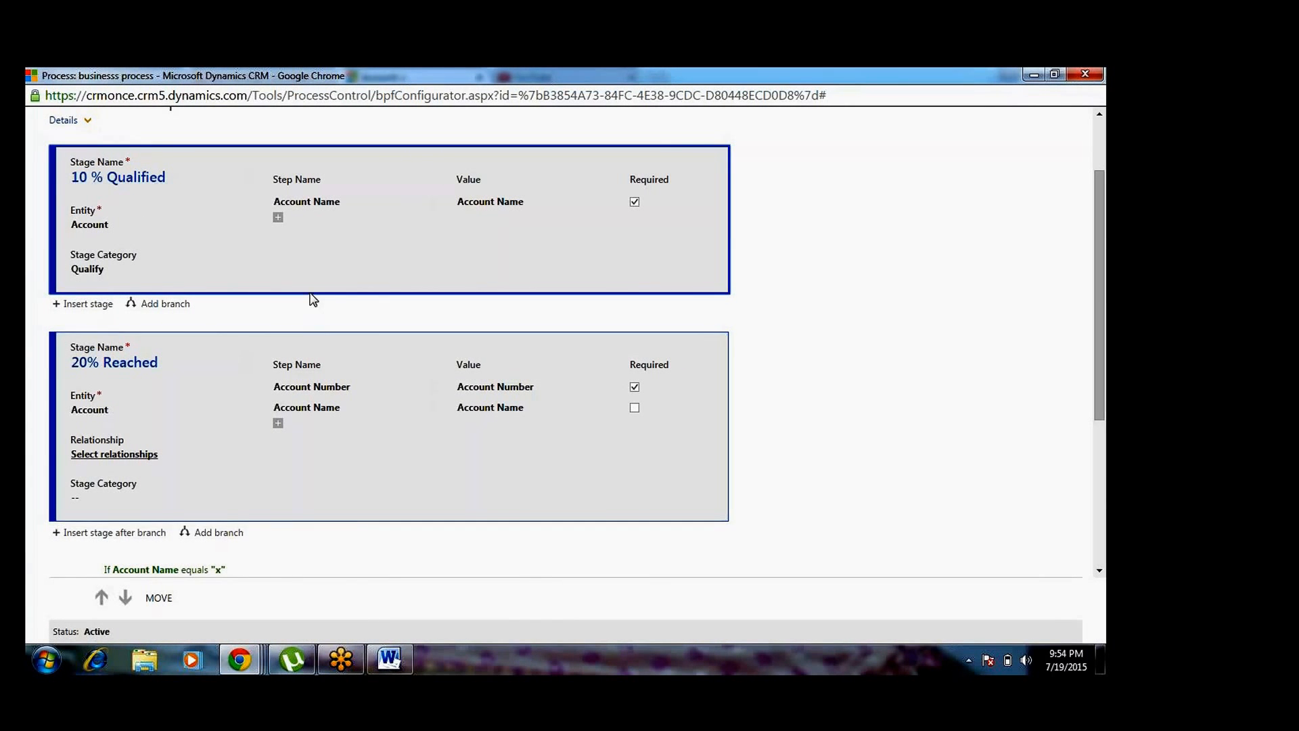
pyautogui.click(209, 428)
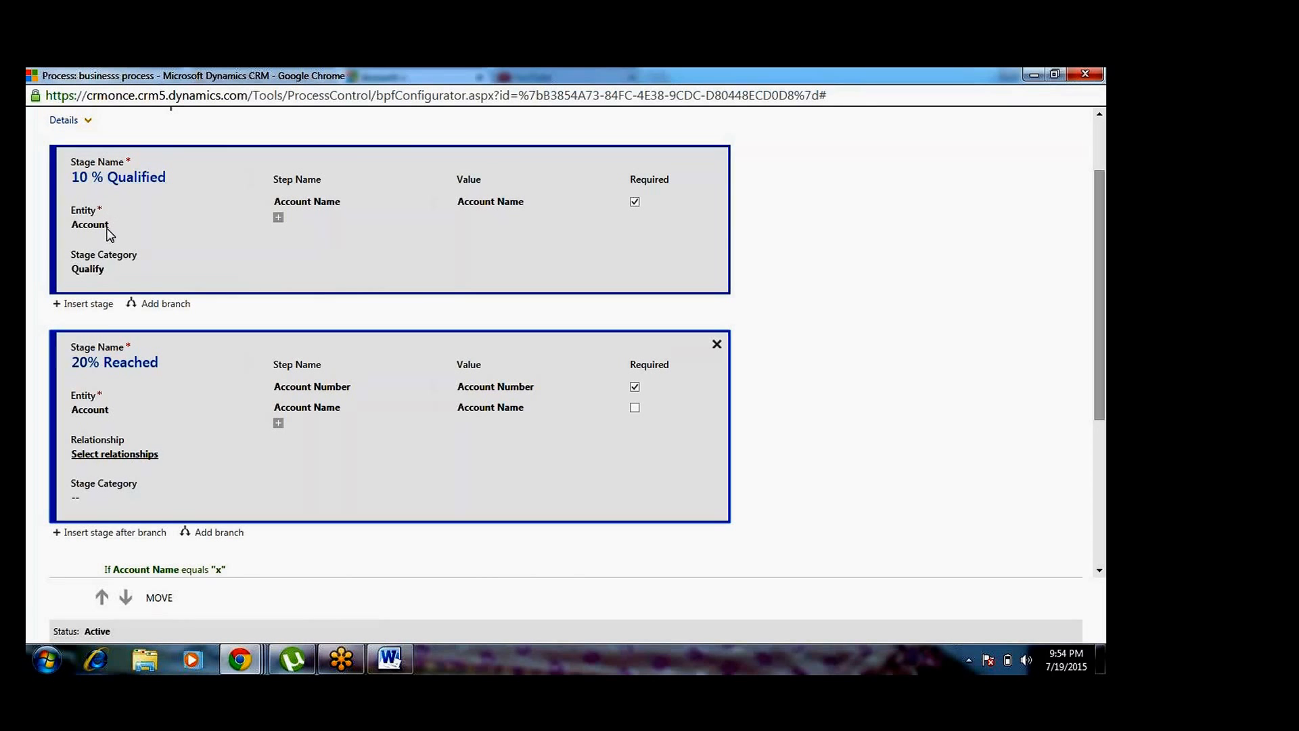
# Add a Primary Contact step to the 10 % Qualified stage and check the 20% Reached stage's relationship selection
pyautogui.click(278, 218)
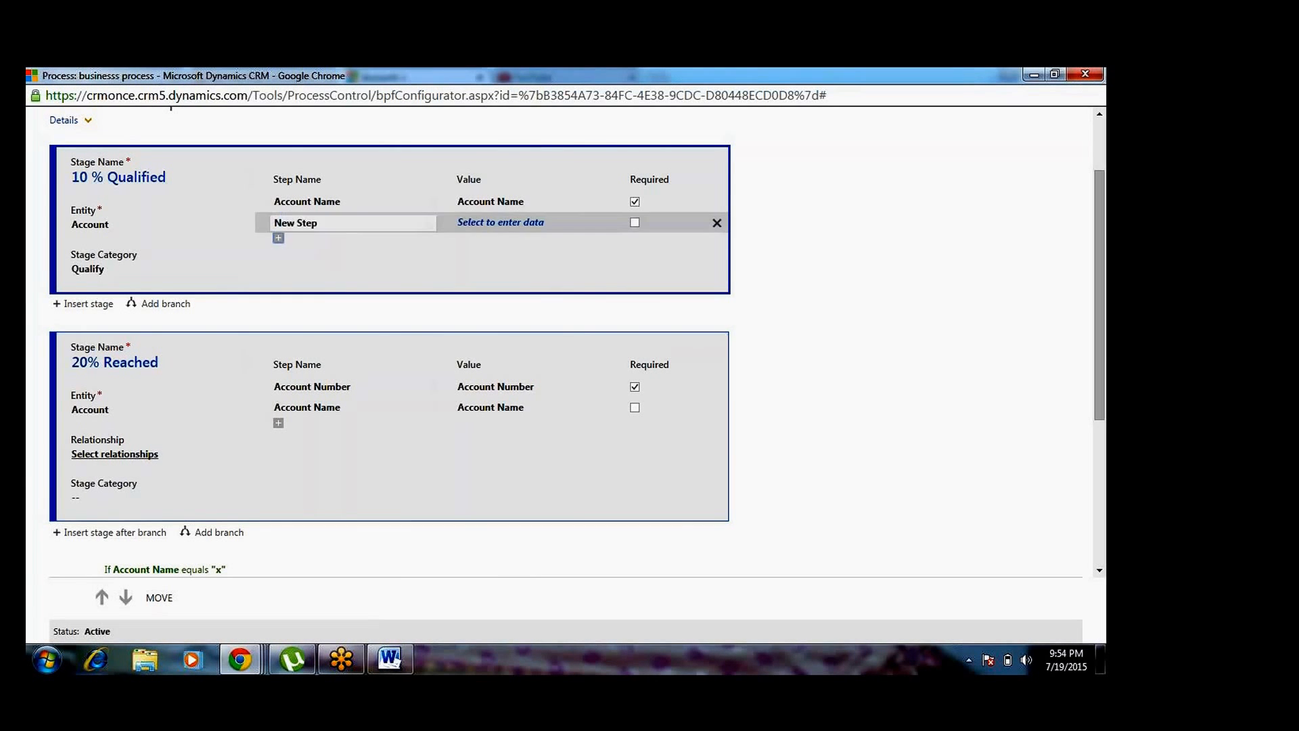
pyautogui.click(485, 227)
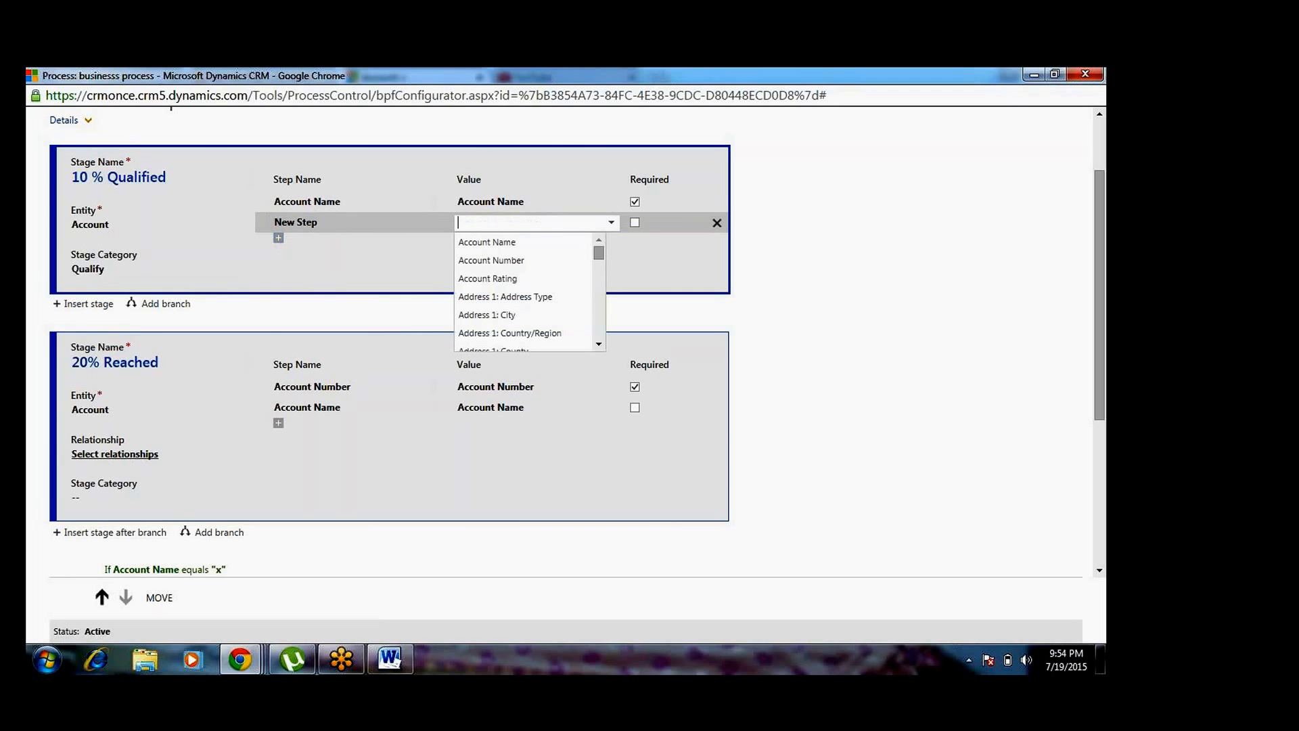
pyautogui.write('p')
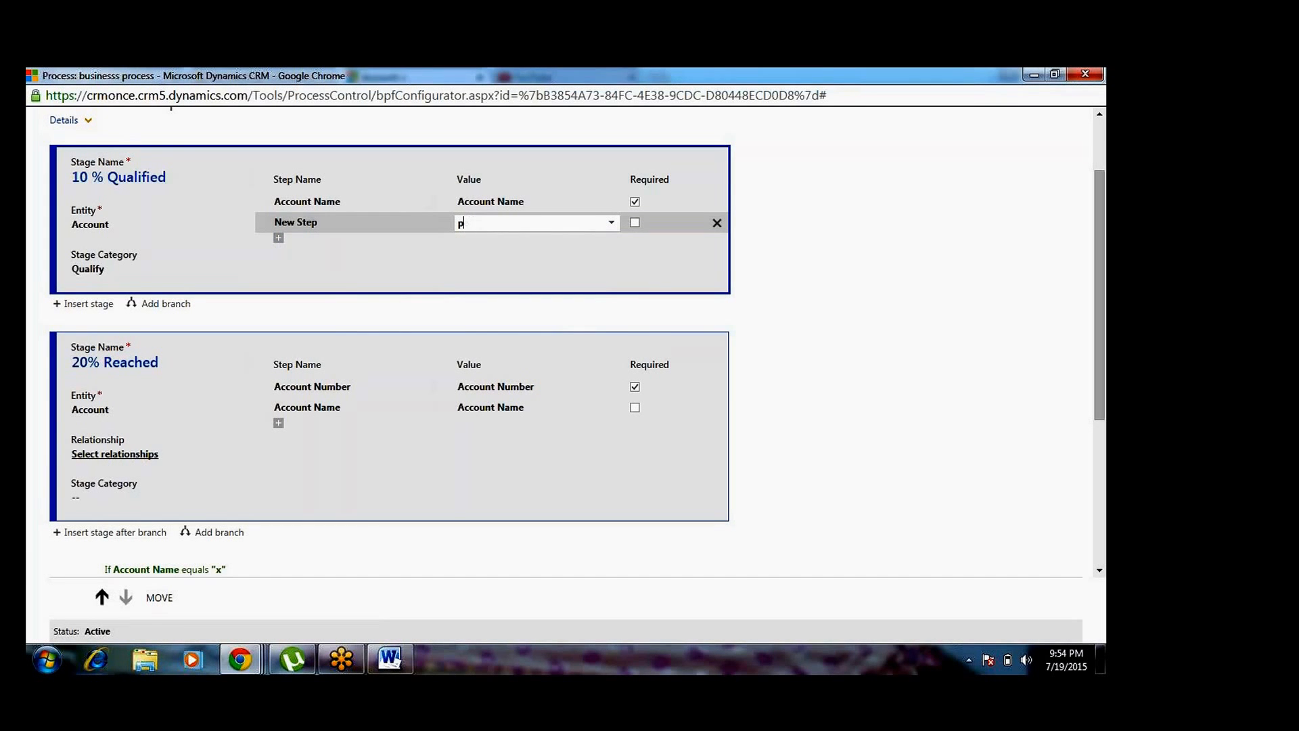
pyautogui.write('orri')
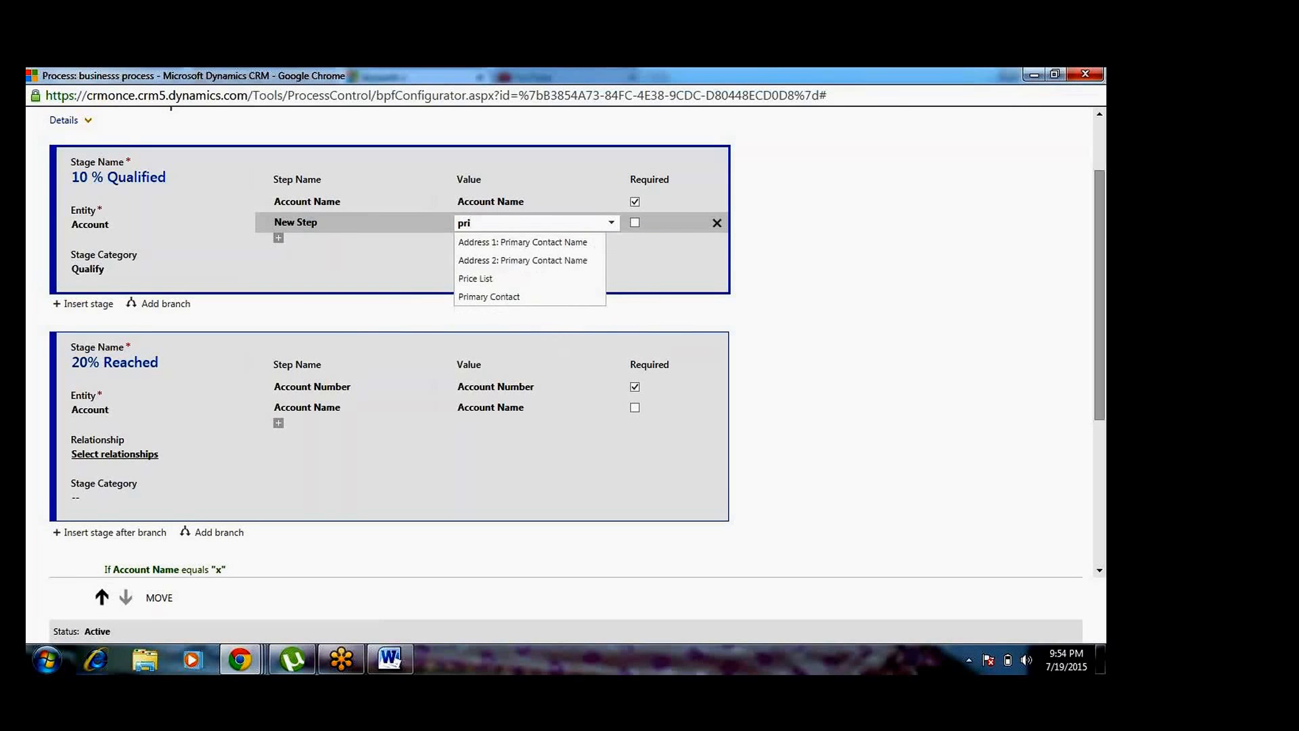
pyautogui.click(520, 299)
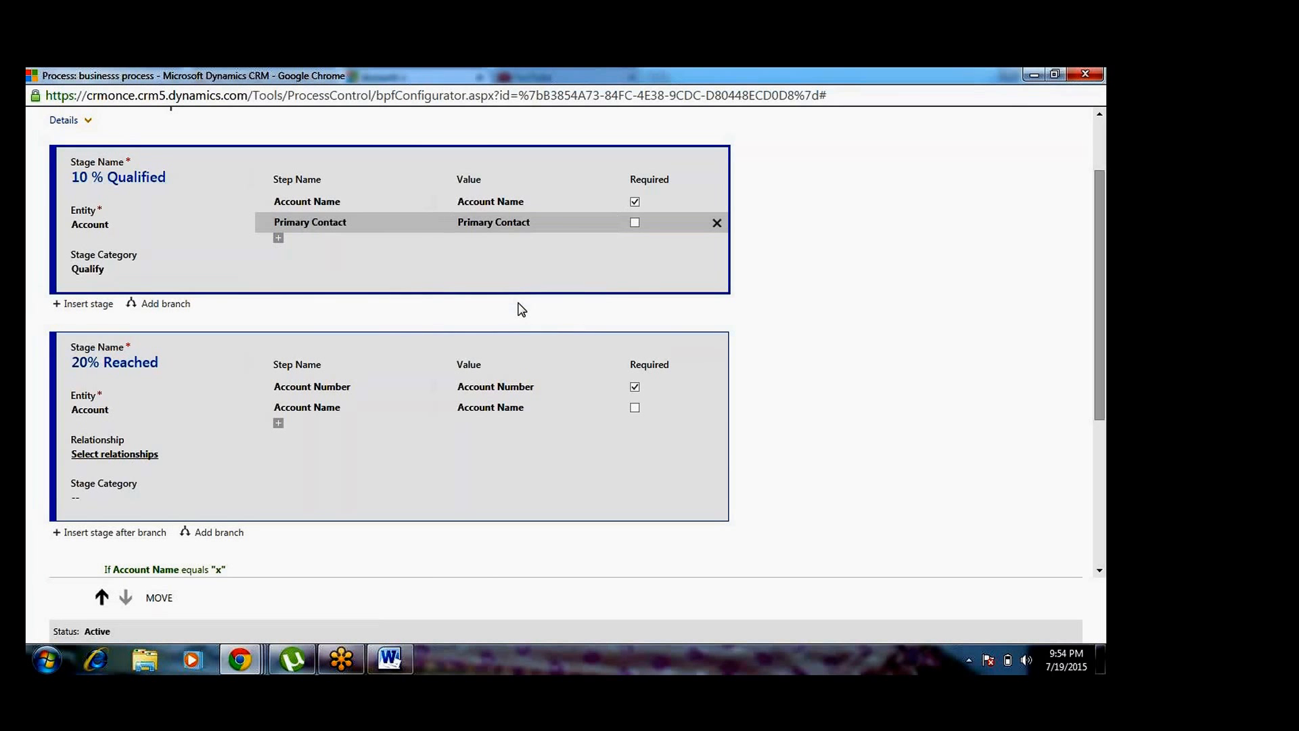
pyautogui.click(282, 343)
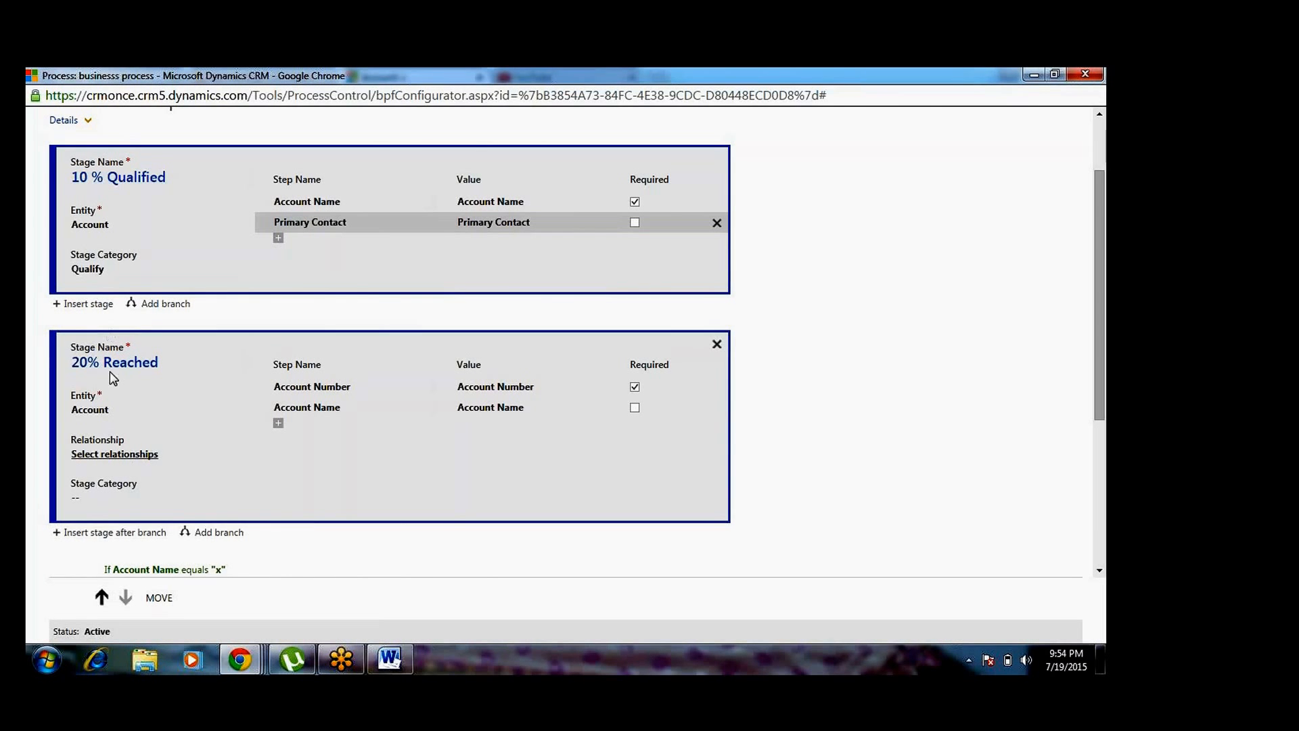
pyautogui.click(127, 454)
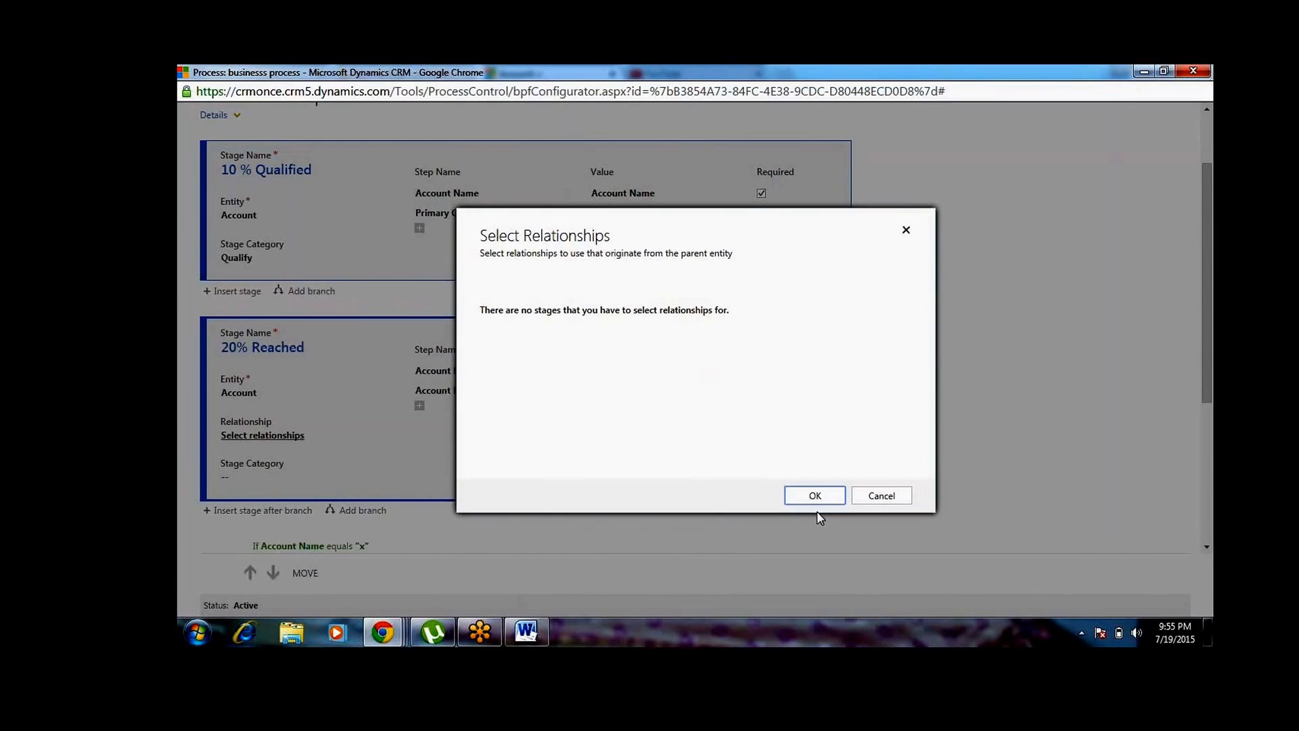
pyautogui.click(782, 498)
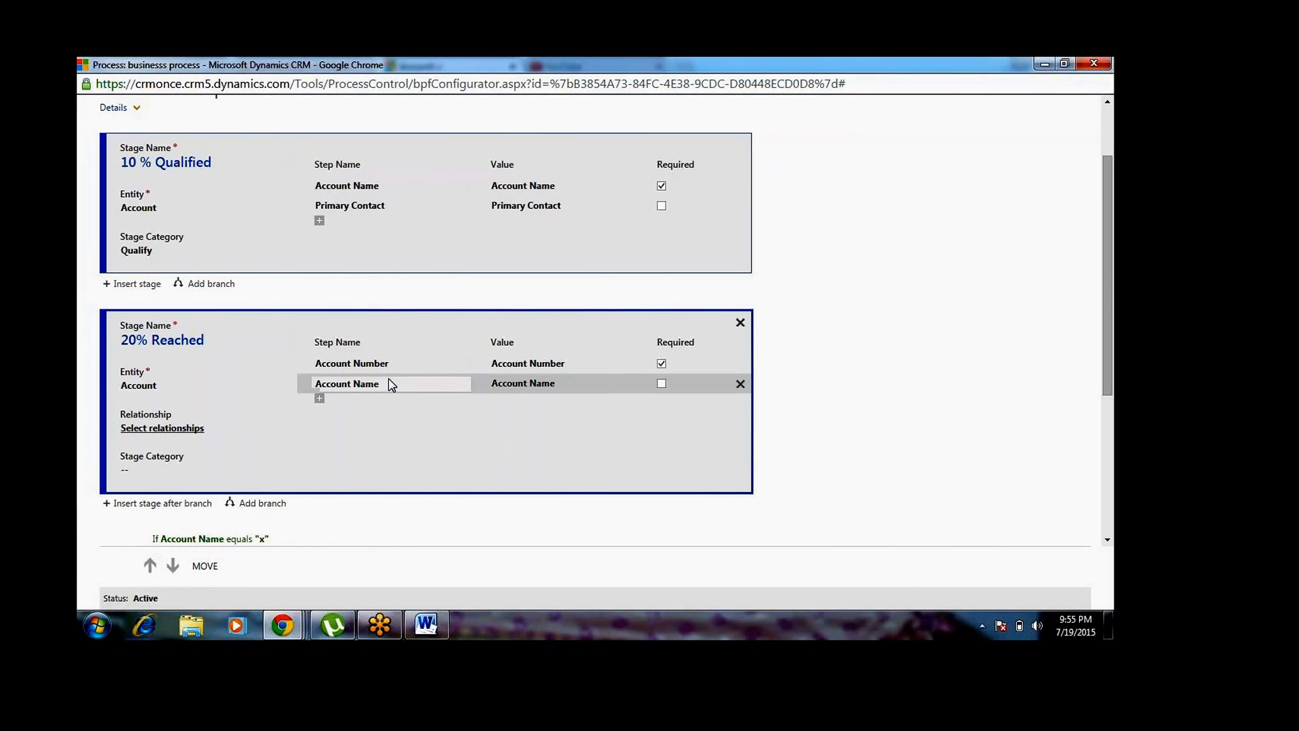
# Add a Primary Contact step to the 20% Reached stage and check its relationship selection
pyautogui.click(319, 399)
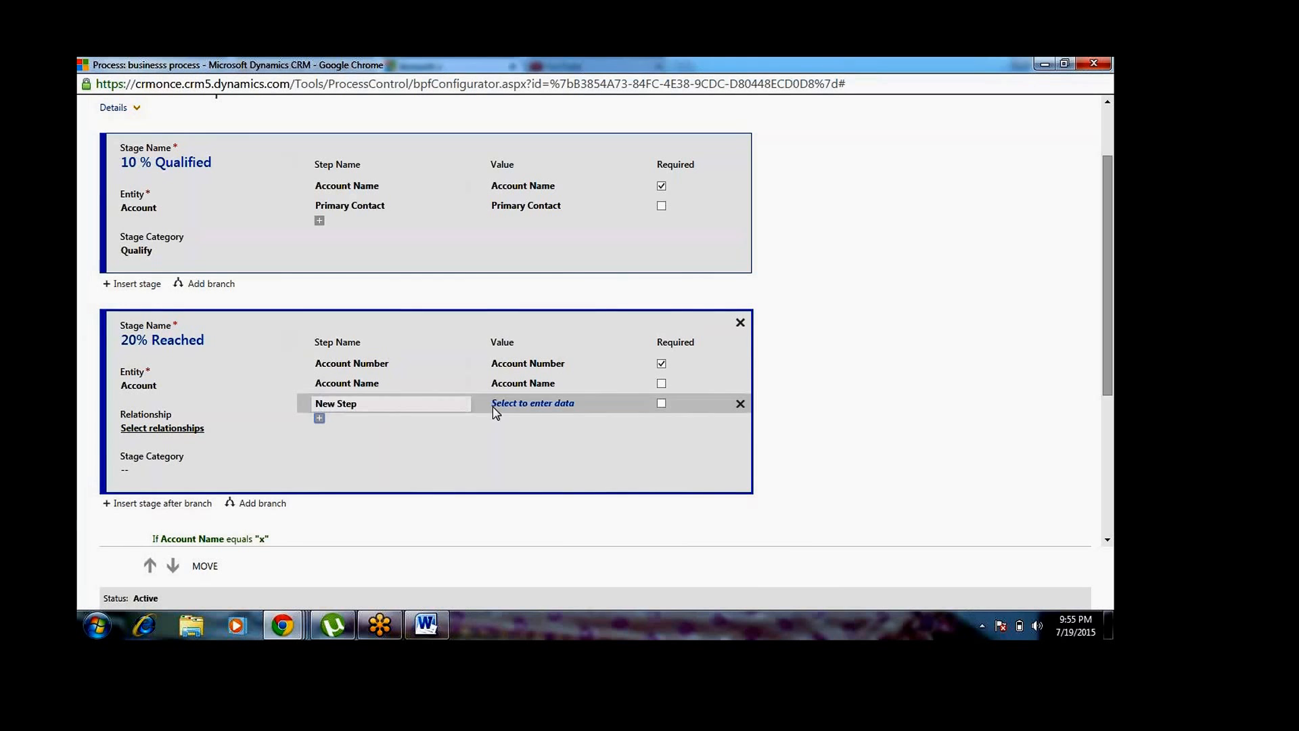
pyautogui.click(528, 405)
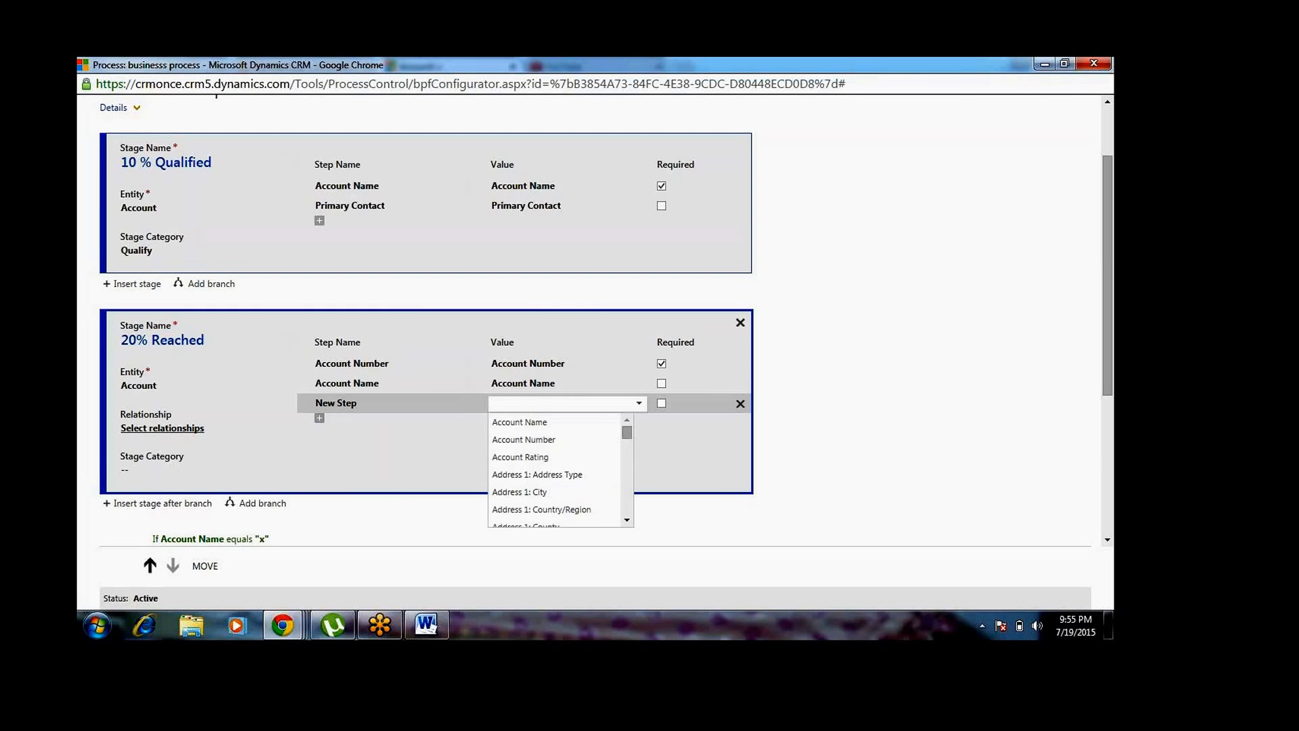
pyautogui.write('pri')
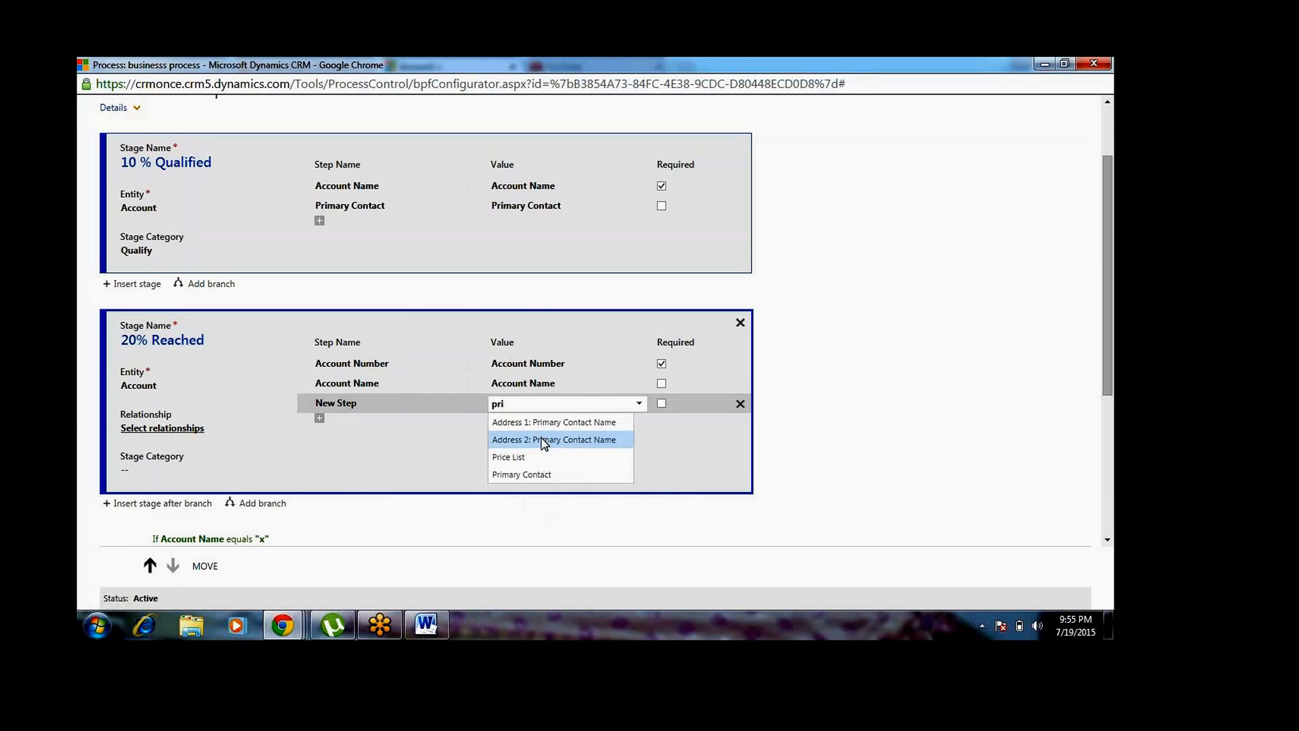
pyautogui.click(546, 475)
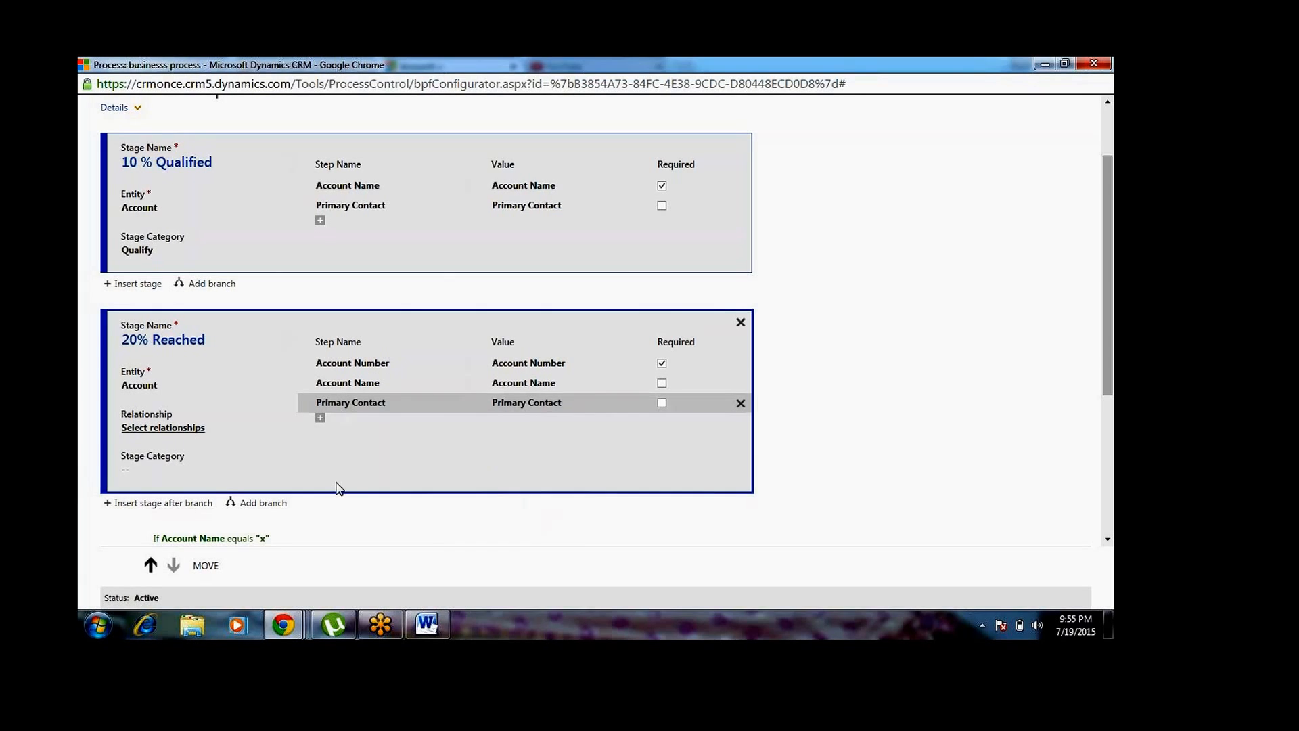
pyautogui.click(170, 428)
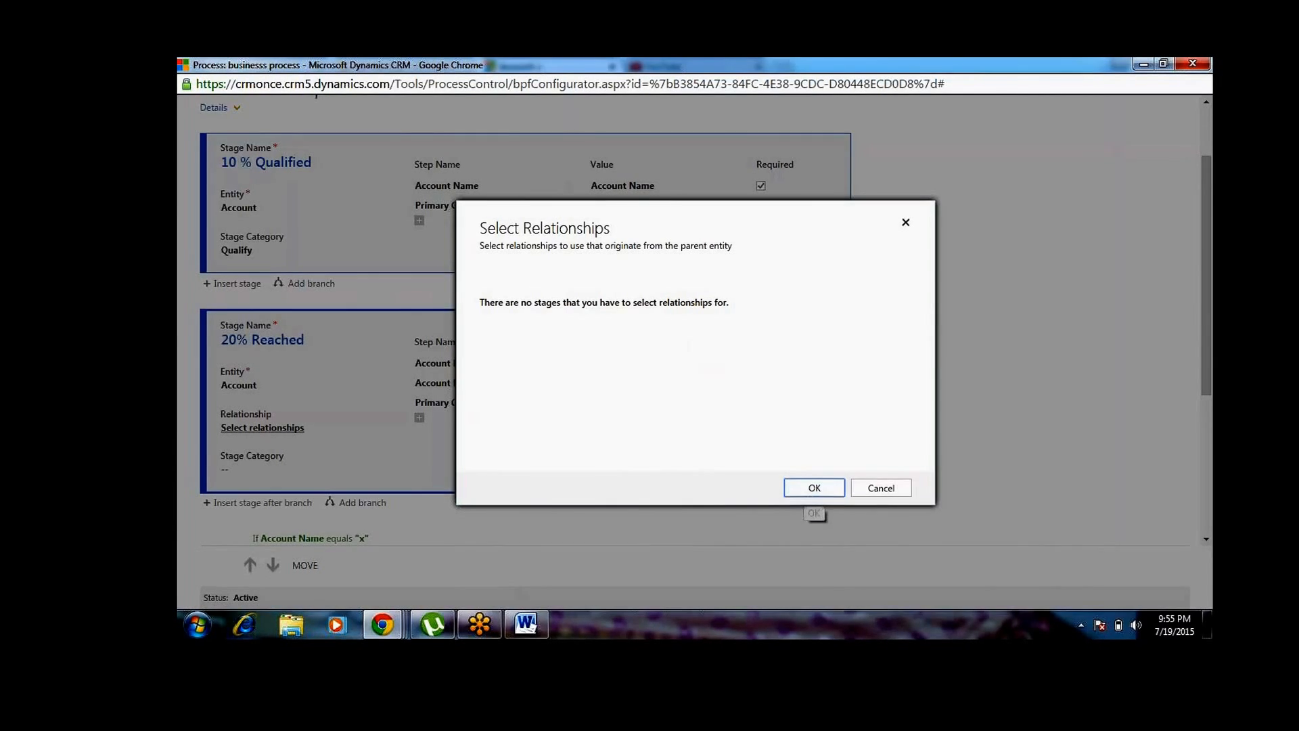
pyautogui.click(814, 488)
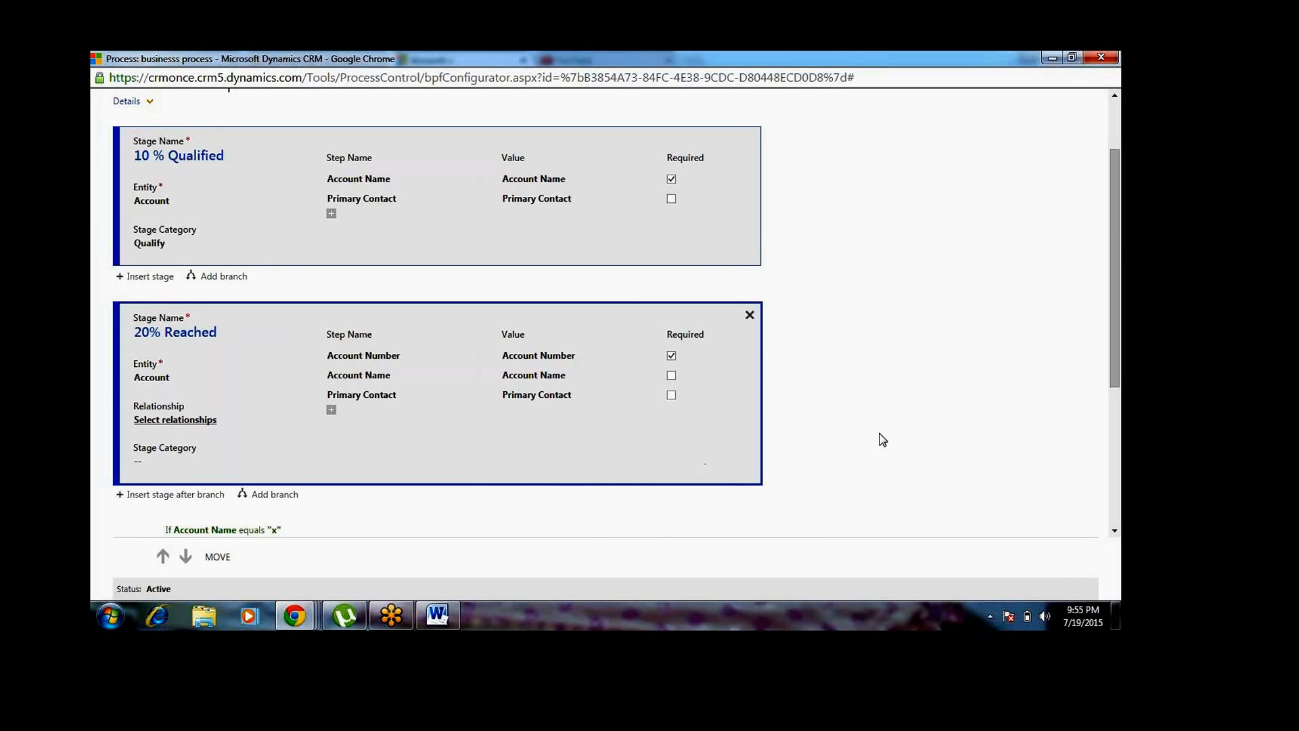
# Inspect the entity setting of the 10 % Qualified stage
pyautogui.click(1111, 132)
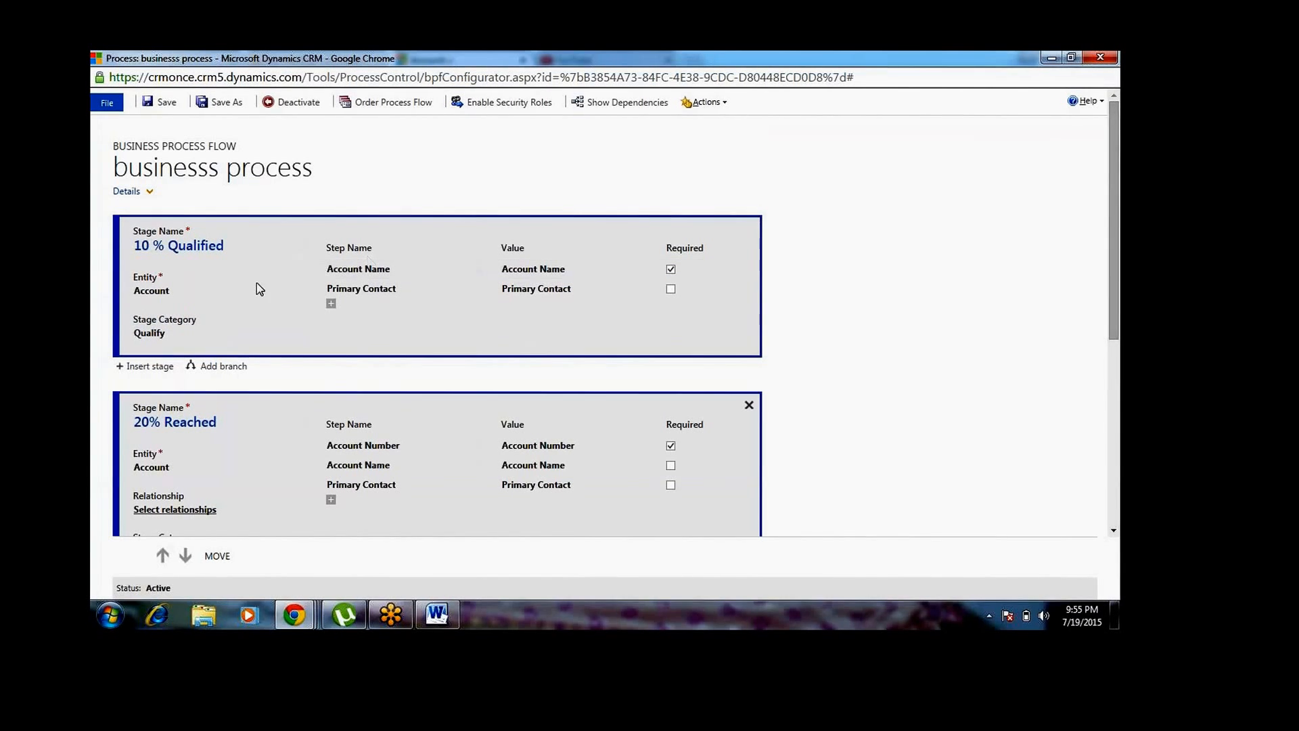
pyautogui.click(167, 295)
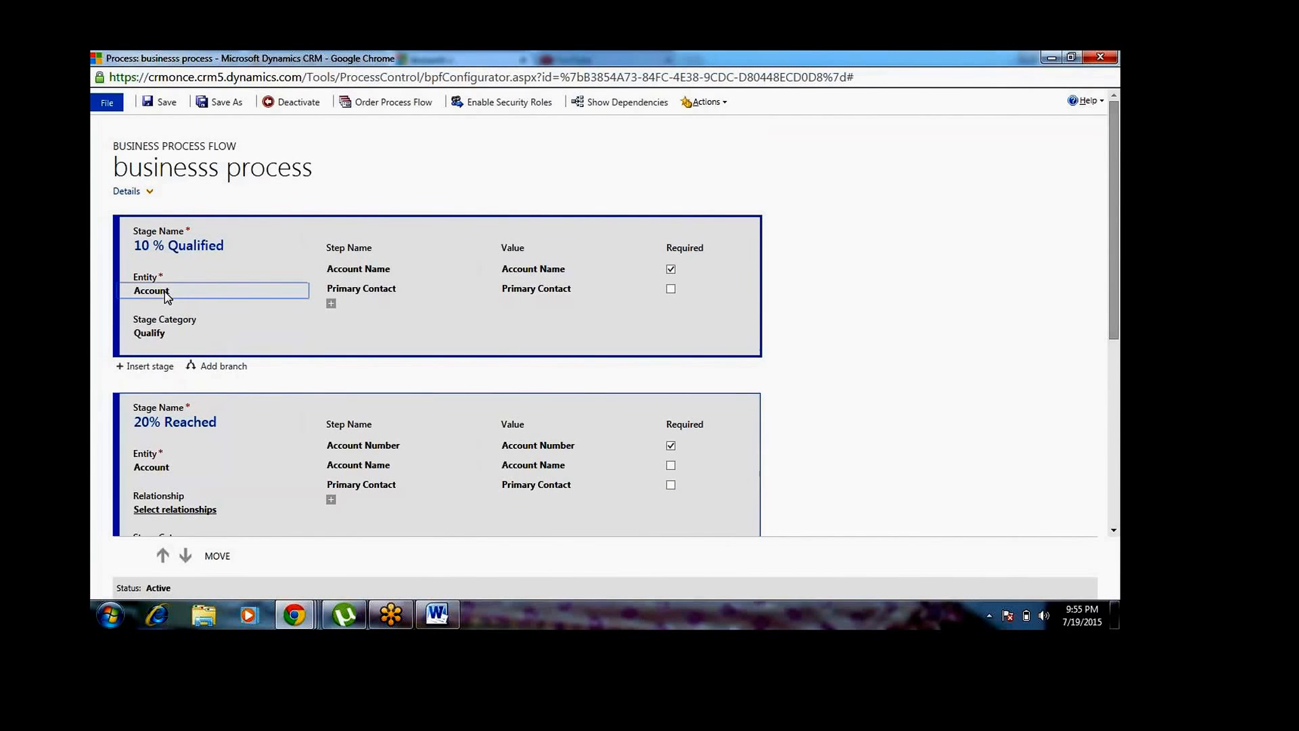
pyautogui.click(211, 300)
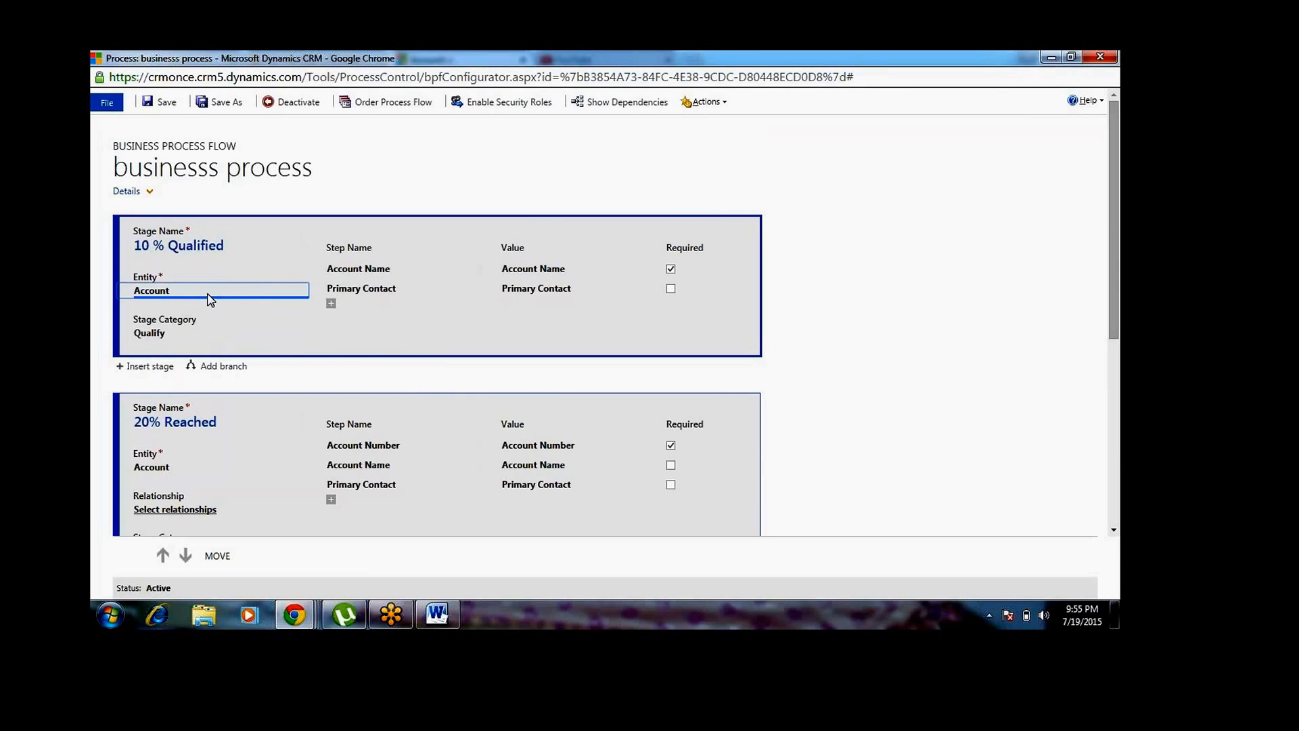
pyautogui.click(318, 334)
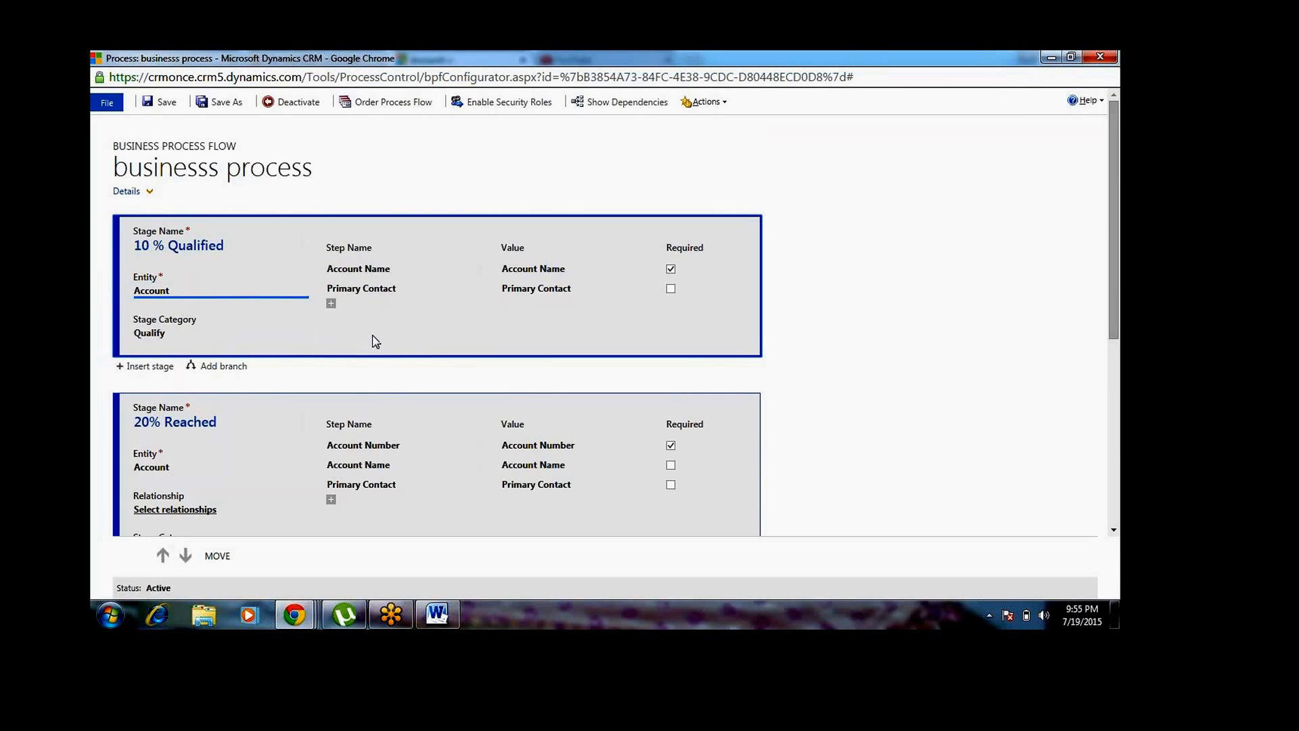
# Expand the process details and review the process flow order for the Account entity
pyautogui.click(147, 191)
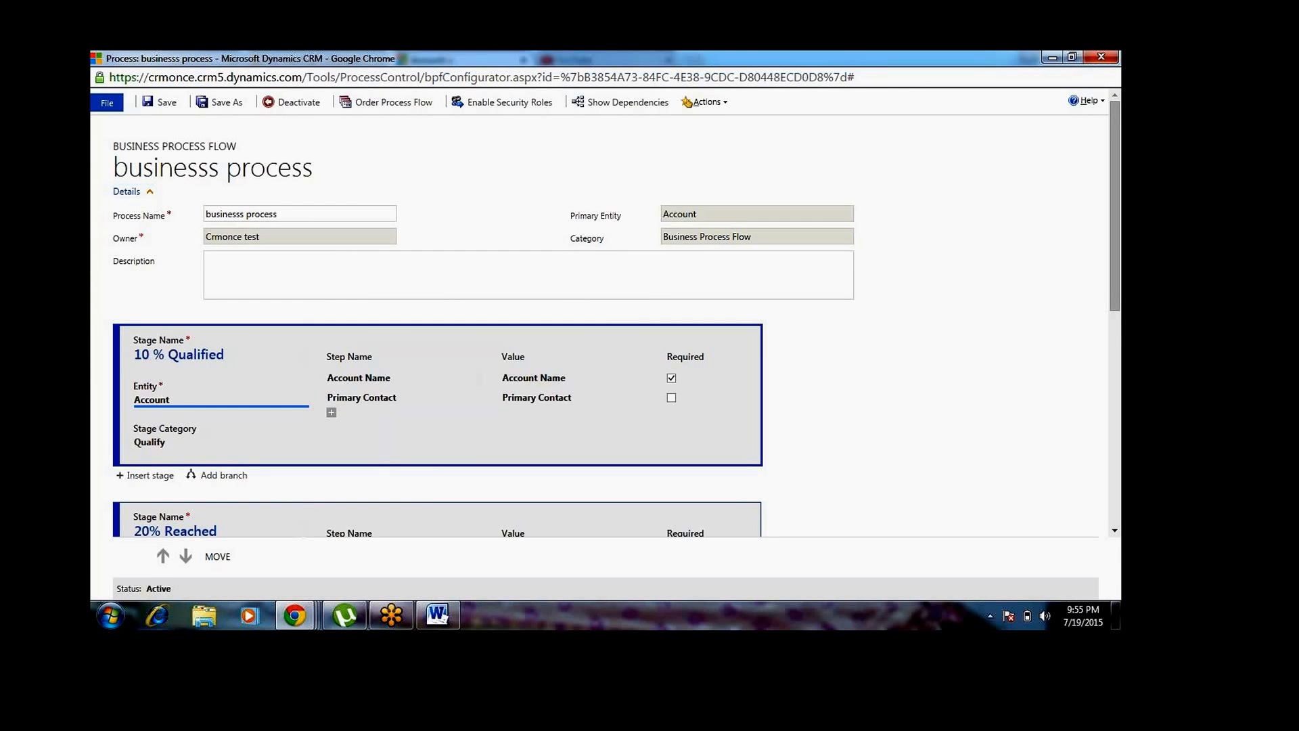
pyautogui.click(405, 104)
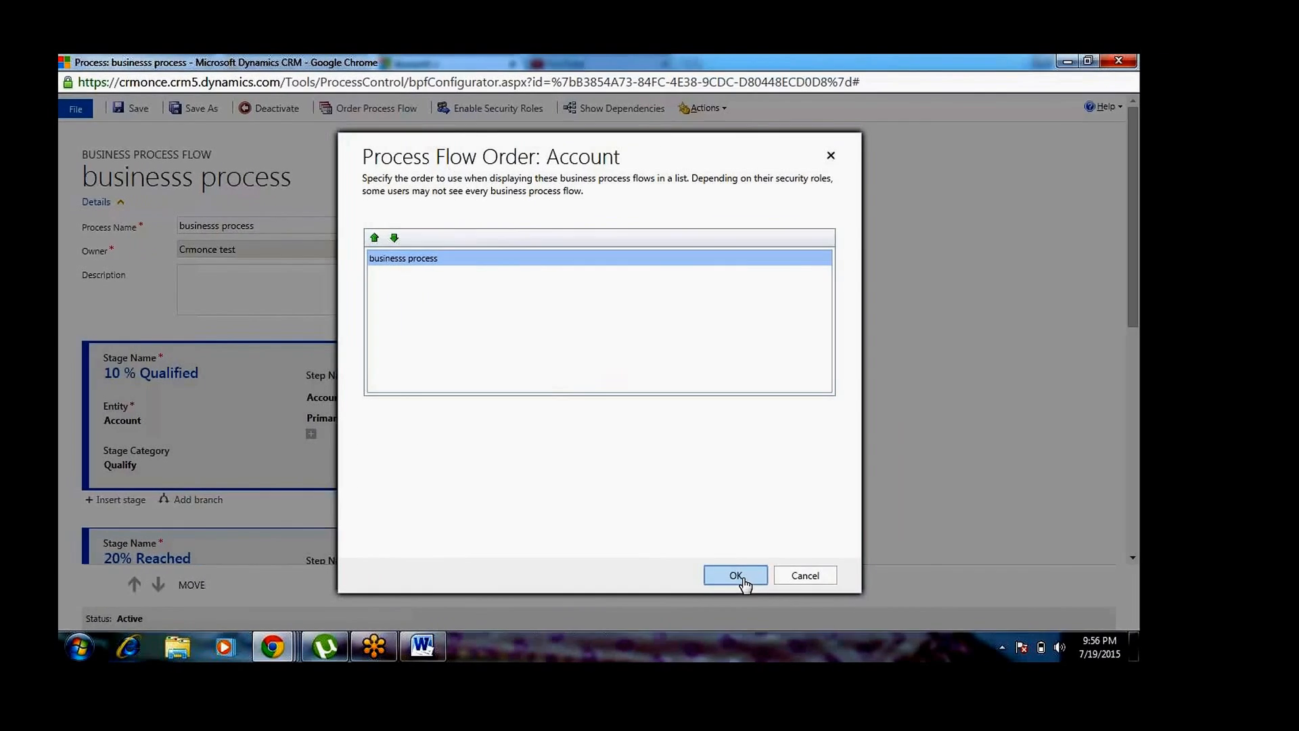
pyautogui.click(771, 572)
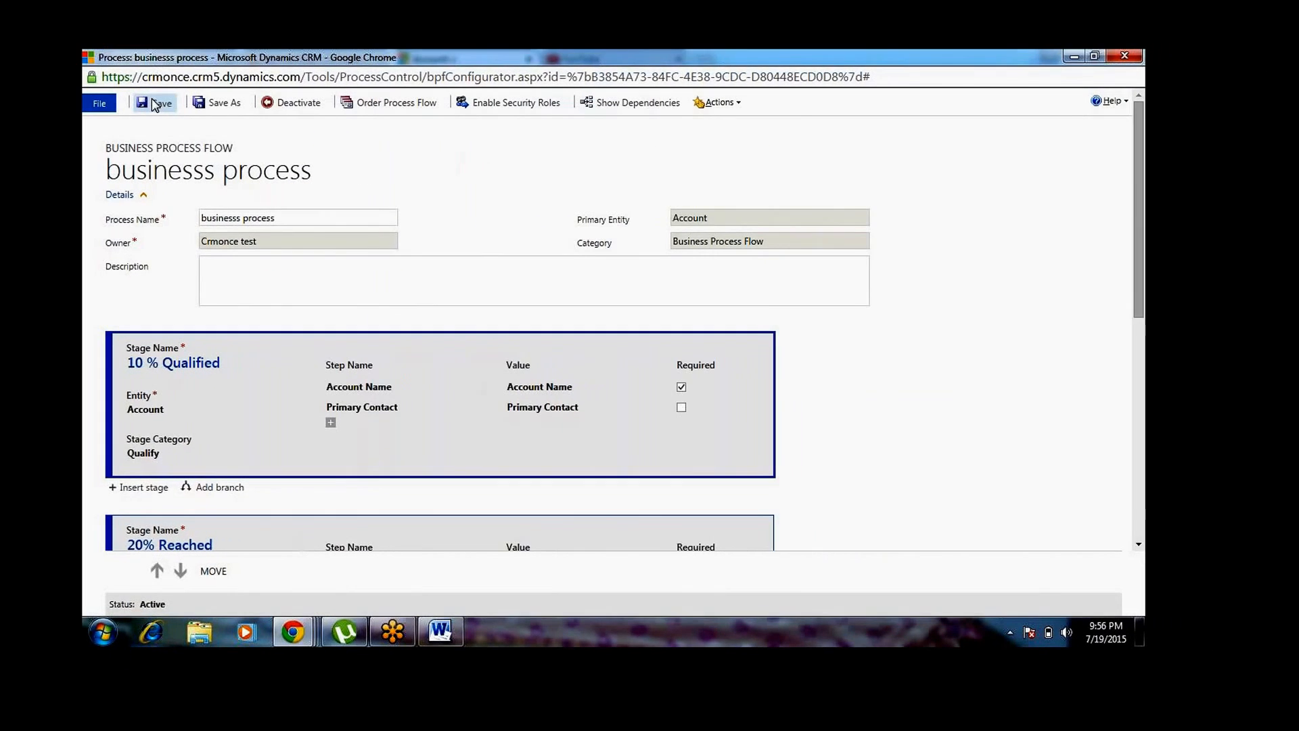
# Save the business process flow and switch to the open record of account x
pyautogui.click(174, 104)
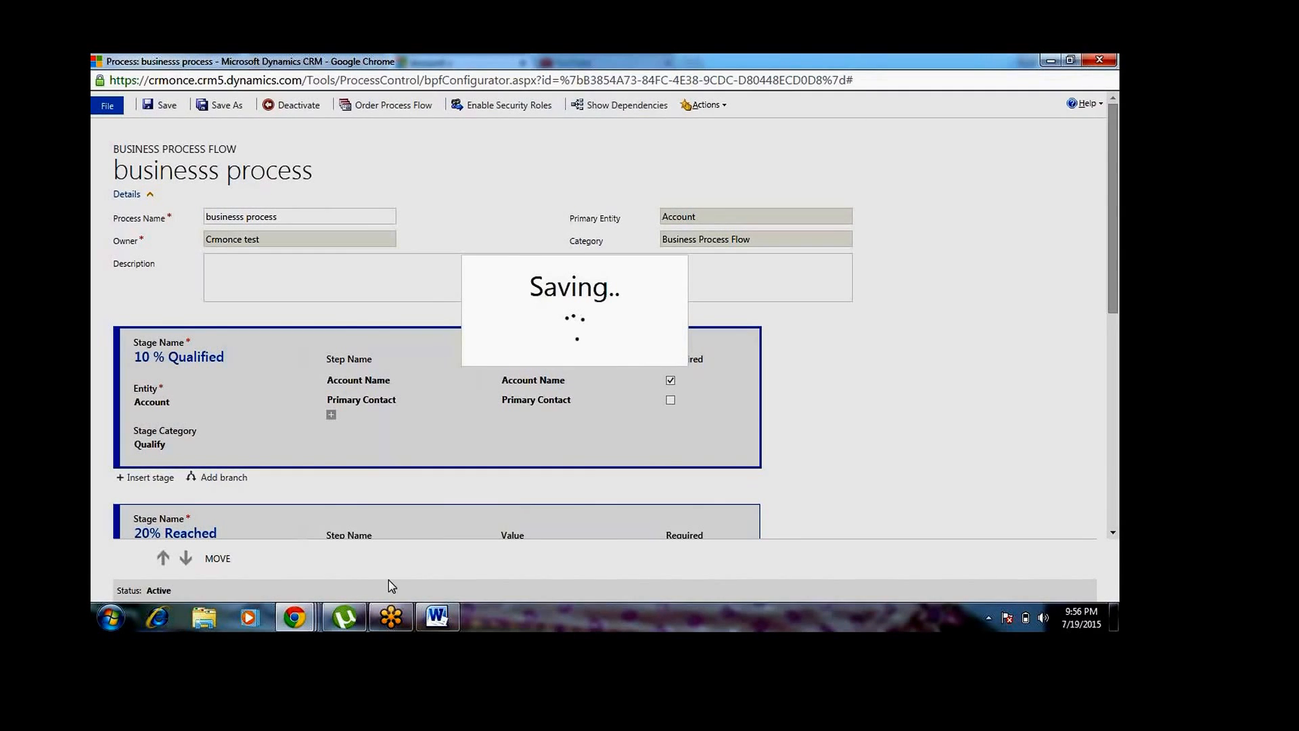
pyautogui.moveTo(303, 628)
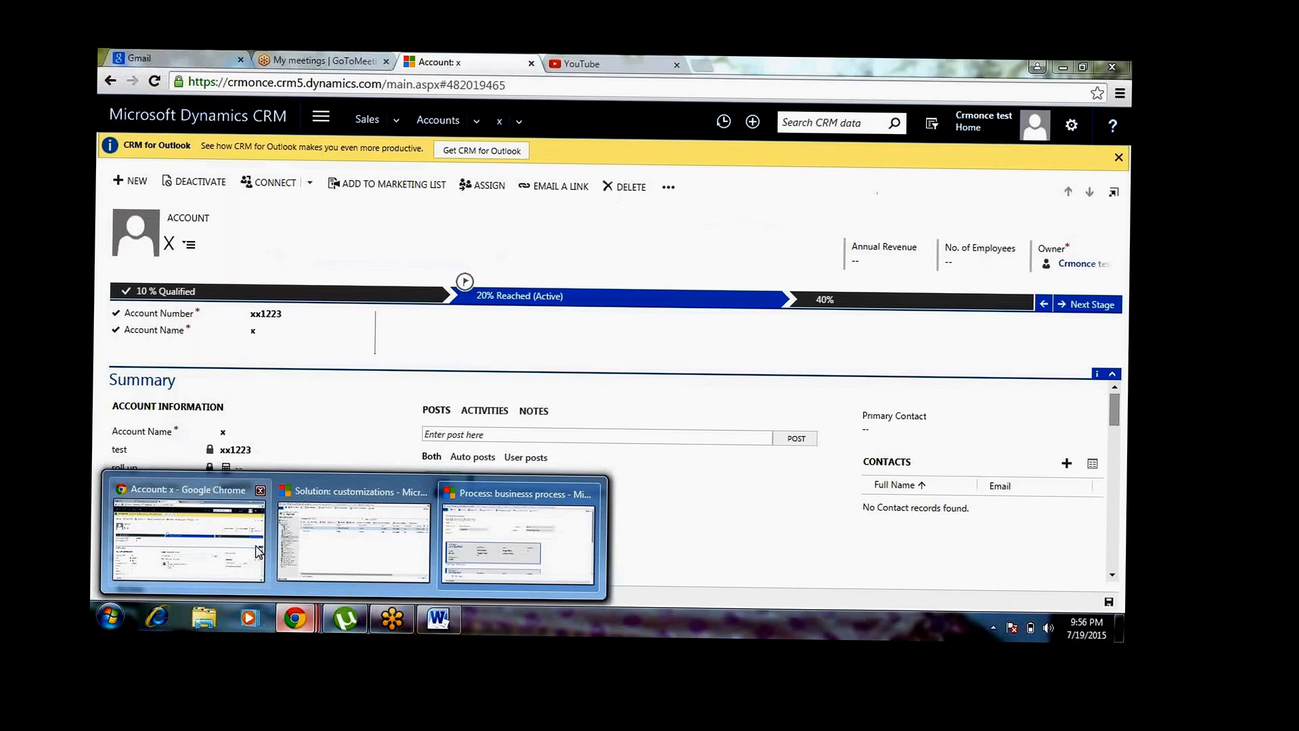
pyautogui.click(259, 551)
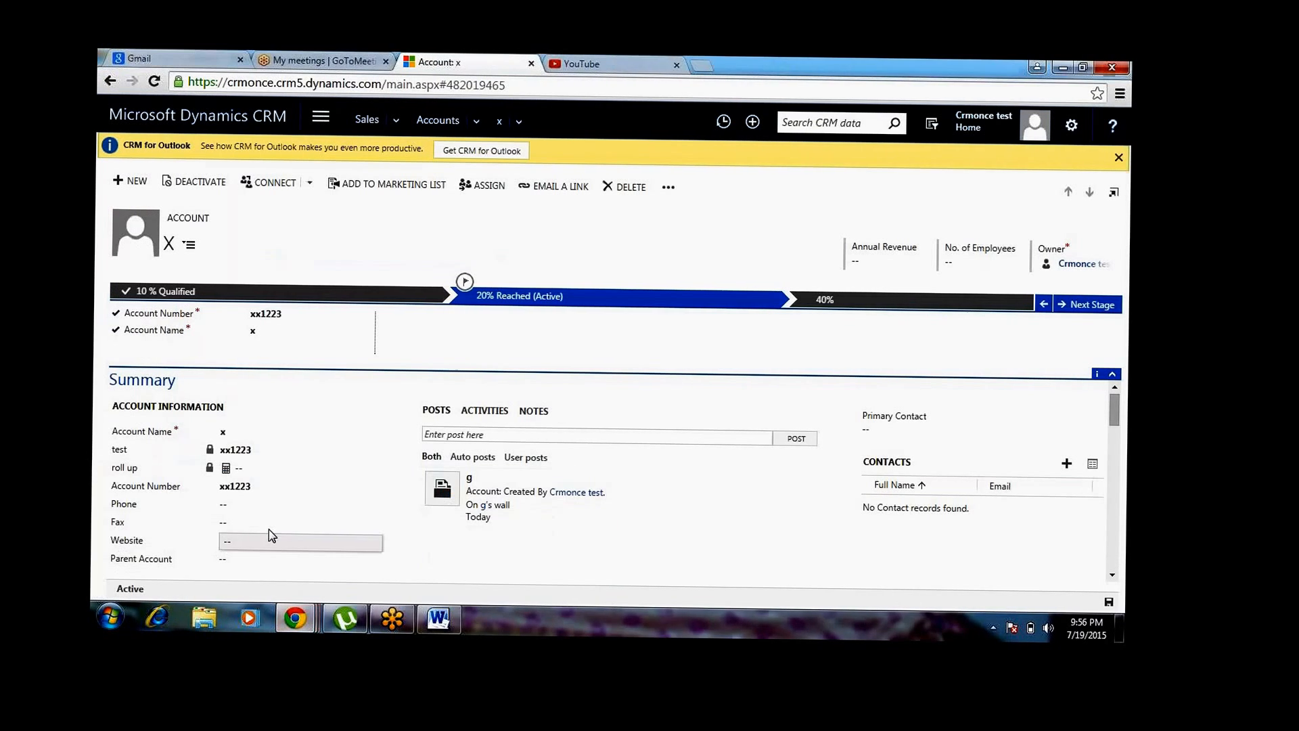
# Check which business process flows account x can be switched to, and close the selection without changing it
pyautogui.click(668, 187)
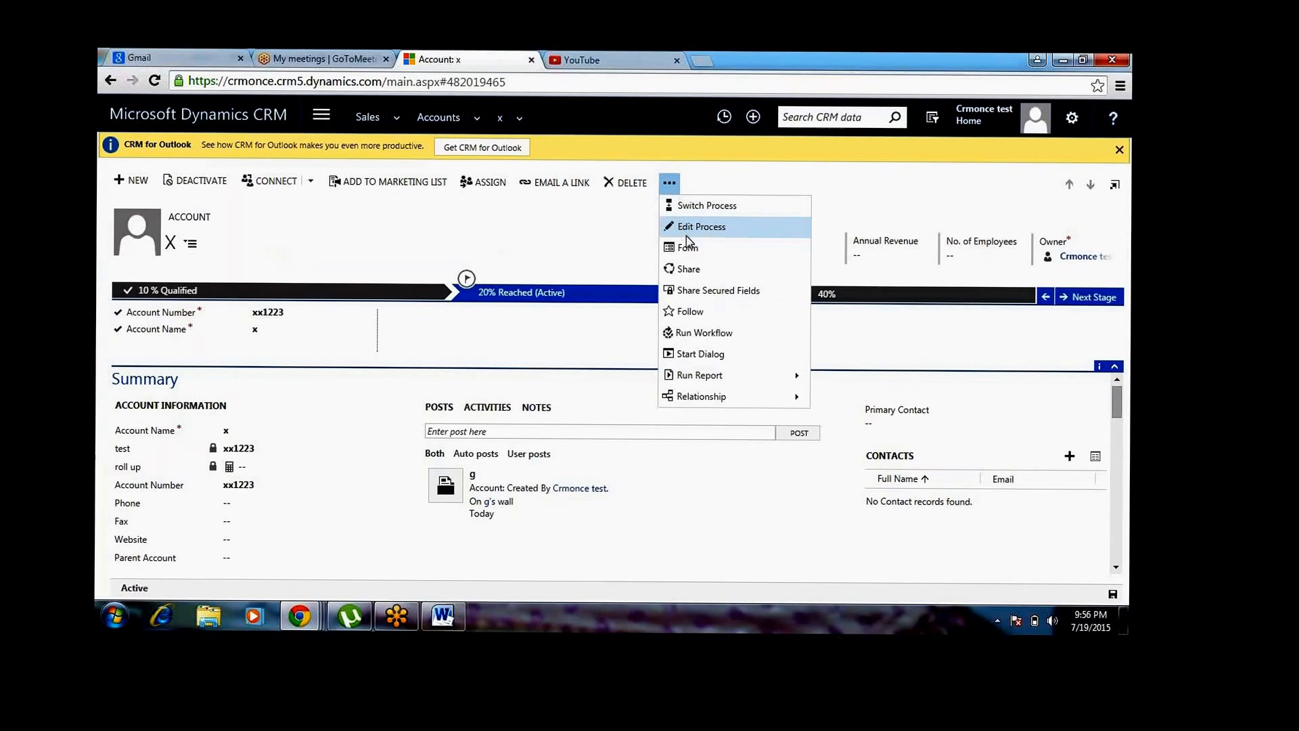
pyautogui.click(687, 212)
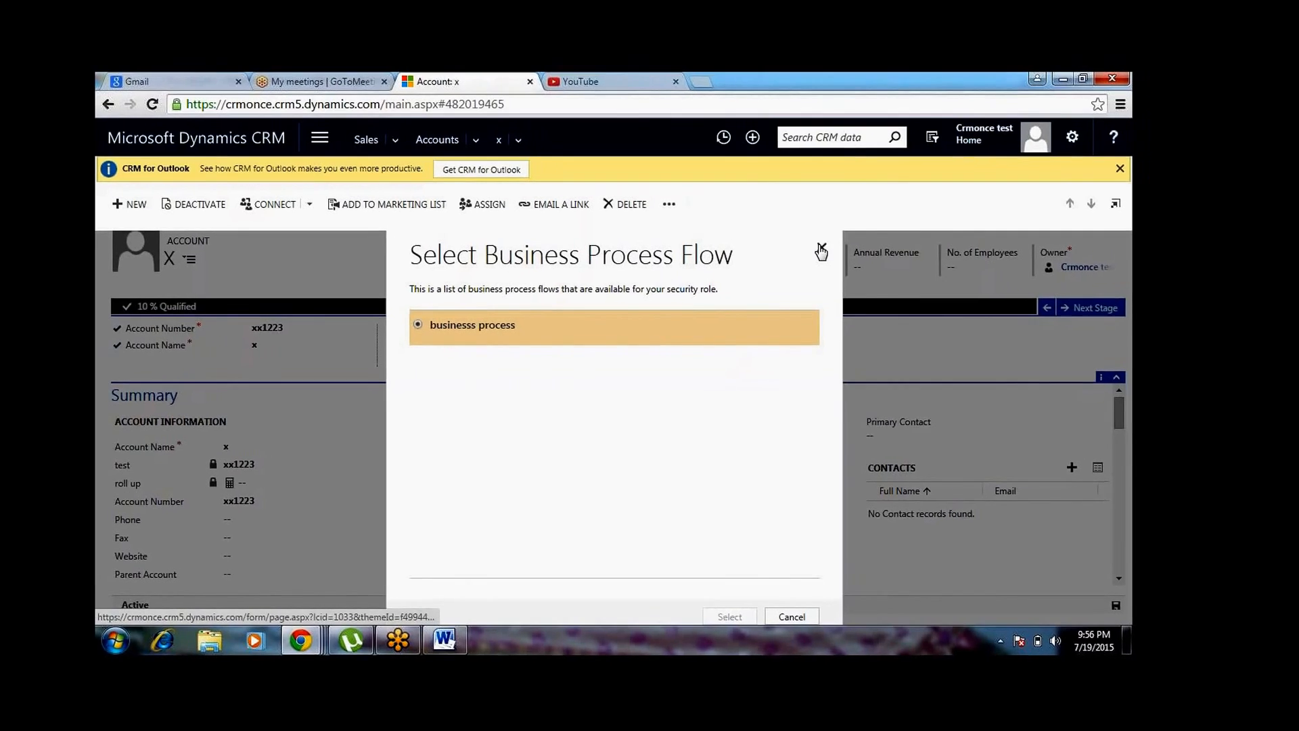
pyautogui.click(840, 246)
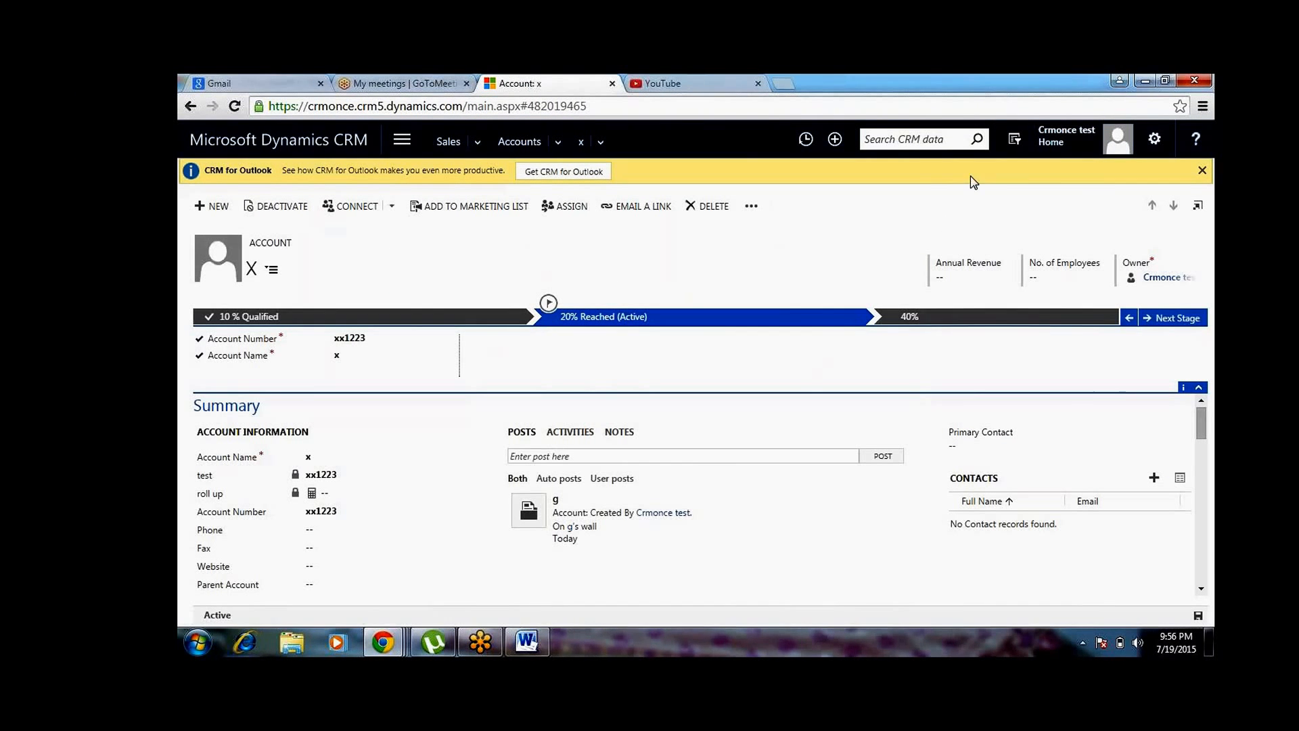